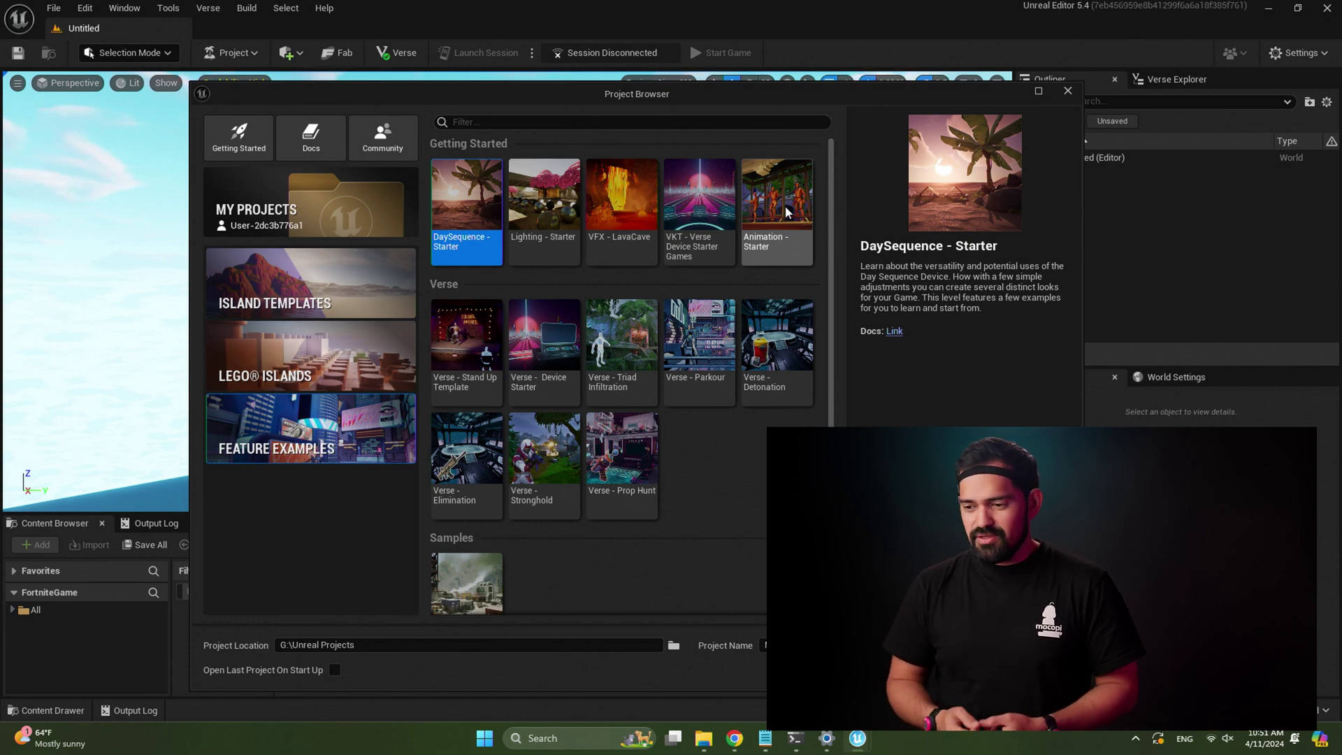
Step: Show the existing projects under My Projects to open the SharkMocopi project
click(353, 204)
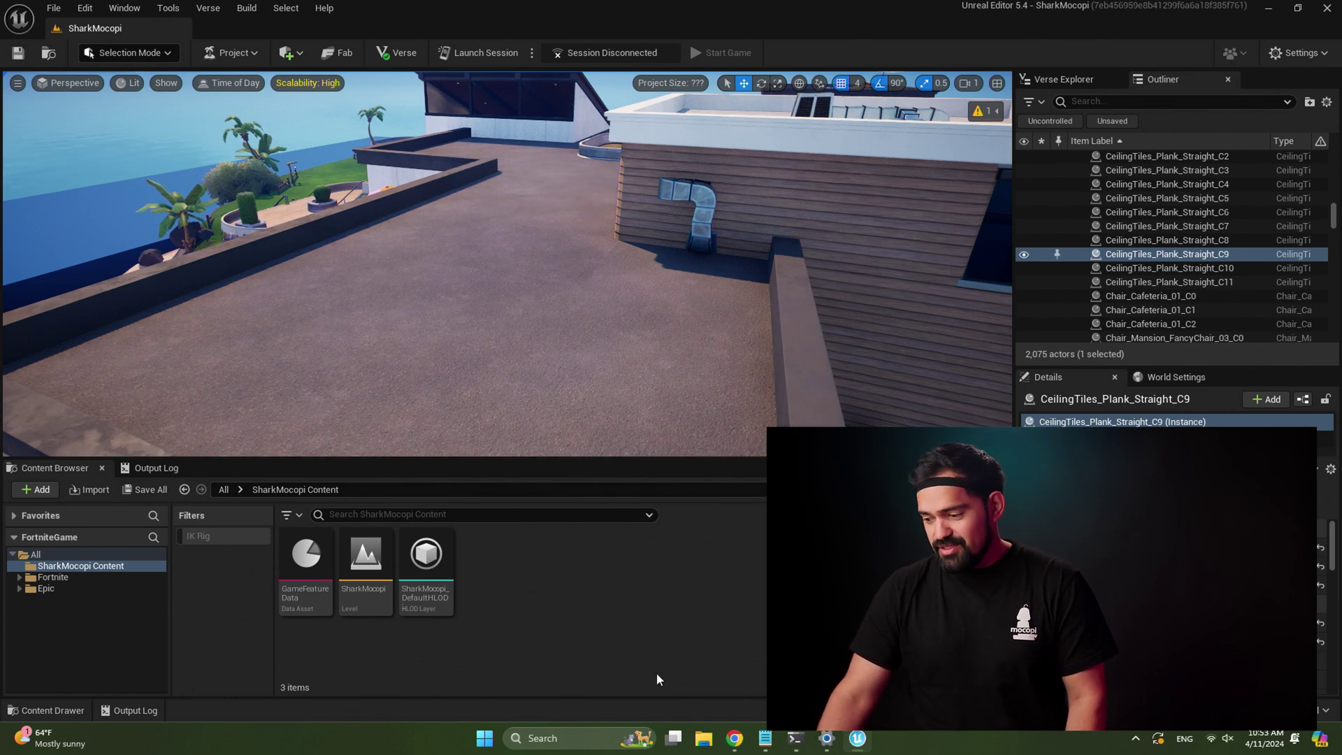
Step: Switch to File Explorer, open the MocopiMannequin folder in Downloads and move the window aside to uncover the content area
click(704, 731)
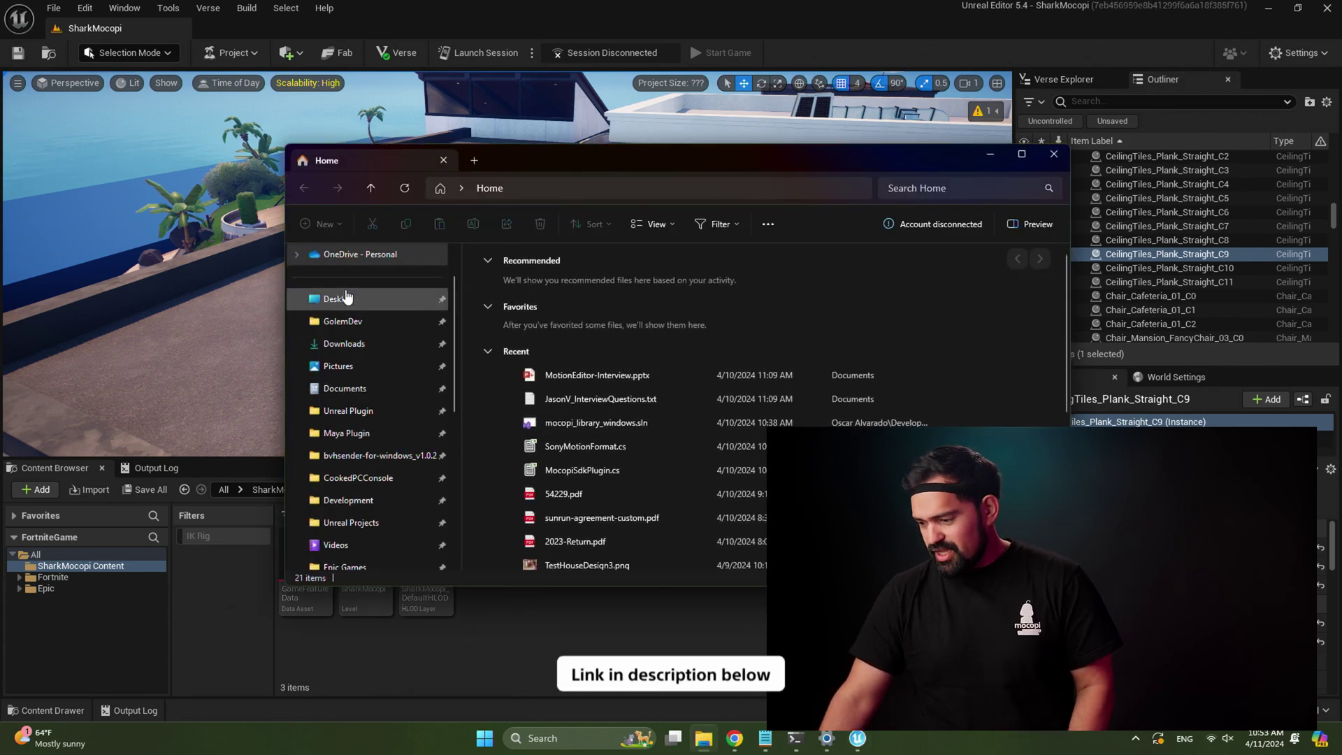
click(347, 349)
double_click(522, 338)
drag(614, 166, 990, 160)
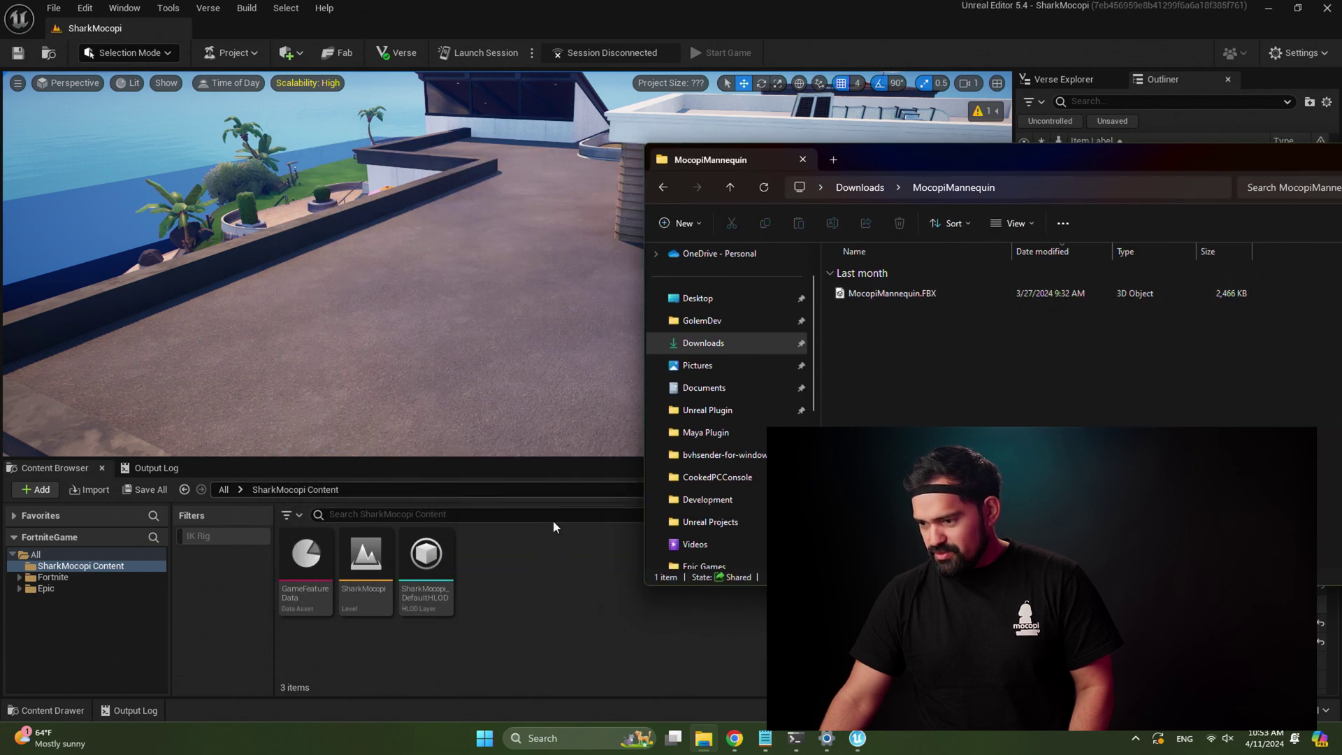
Step: Create a folder named Mocopi in SharkMocopi Content and open it
right_click(558, 564)
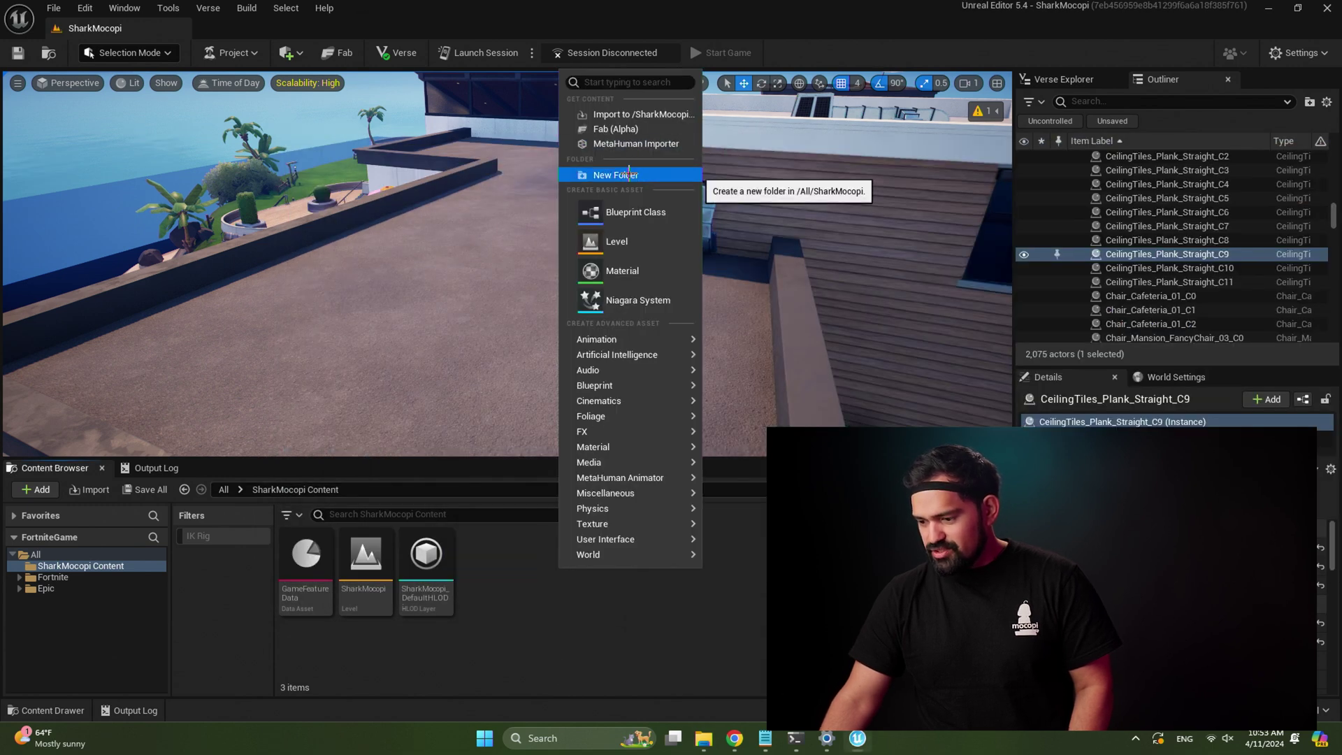
click(630, 174)
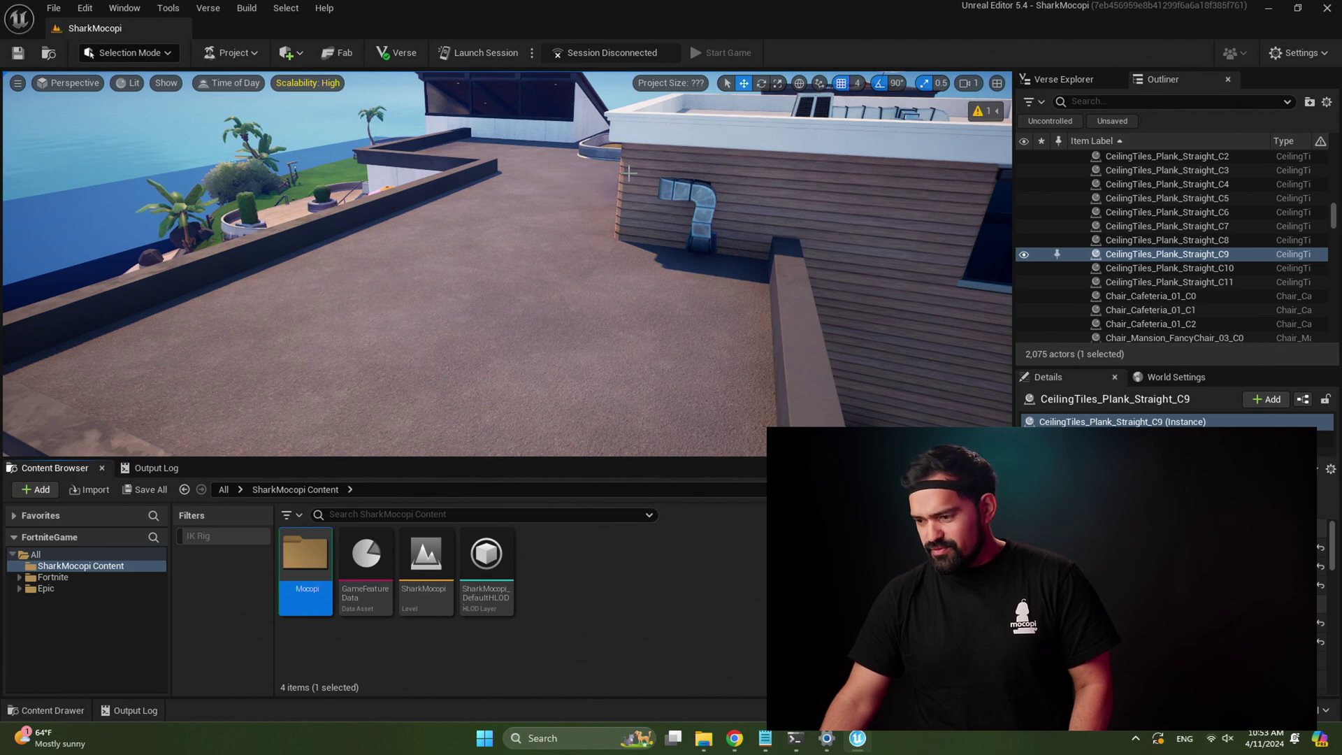
double_click(285, 571)
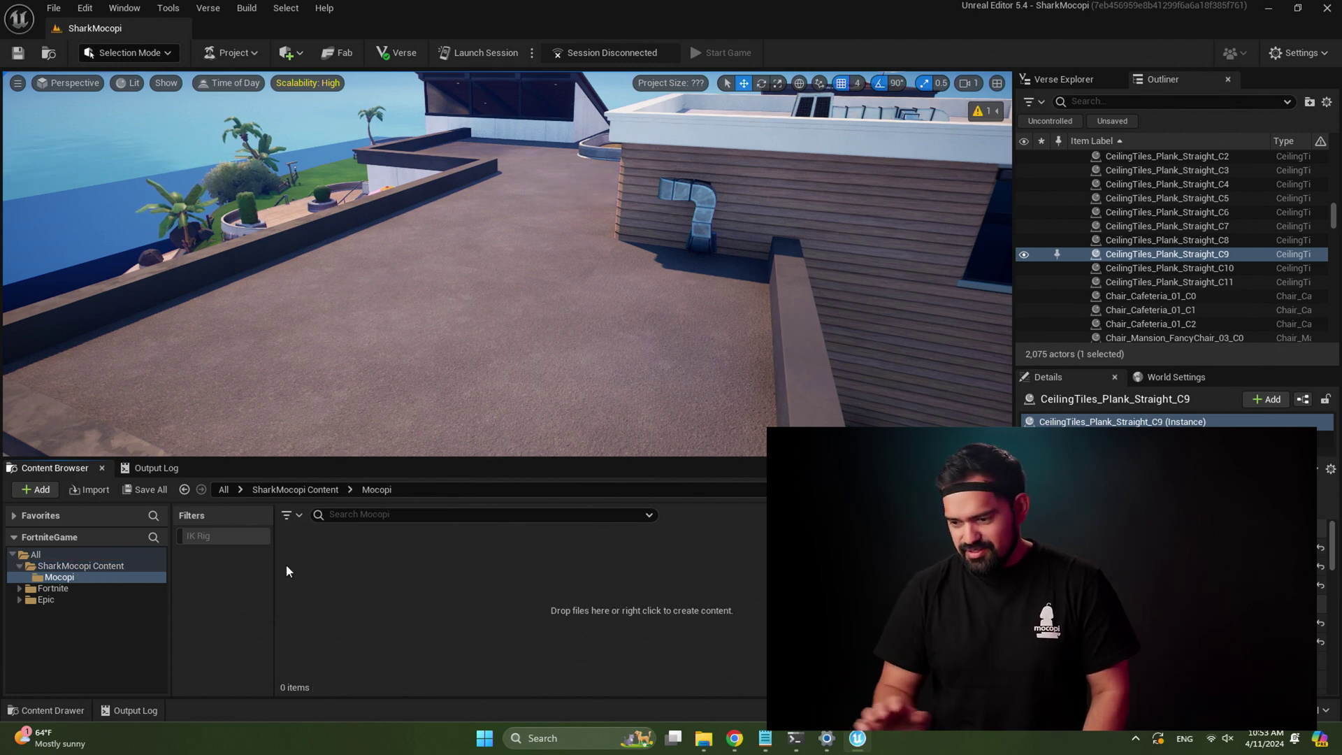
Step: Import MocopiMannequin.FBX from File Explorer into the Mocopi folder as a skeletal mesh, using Import All, and dismiss the message log
key(alt+Tab)
click(898, 294)
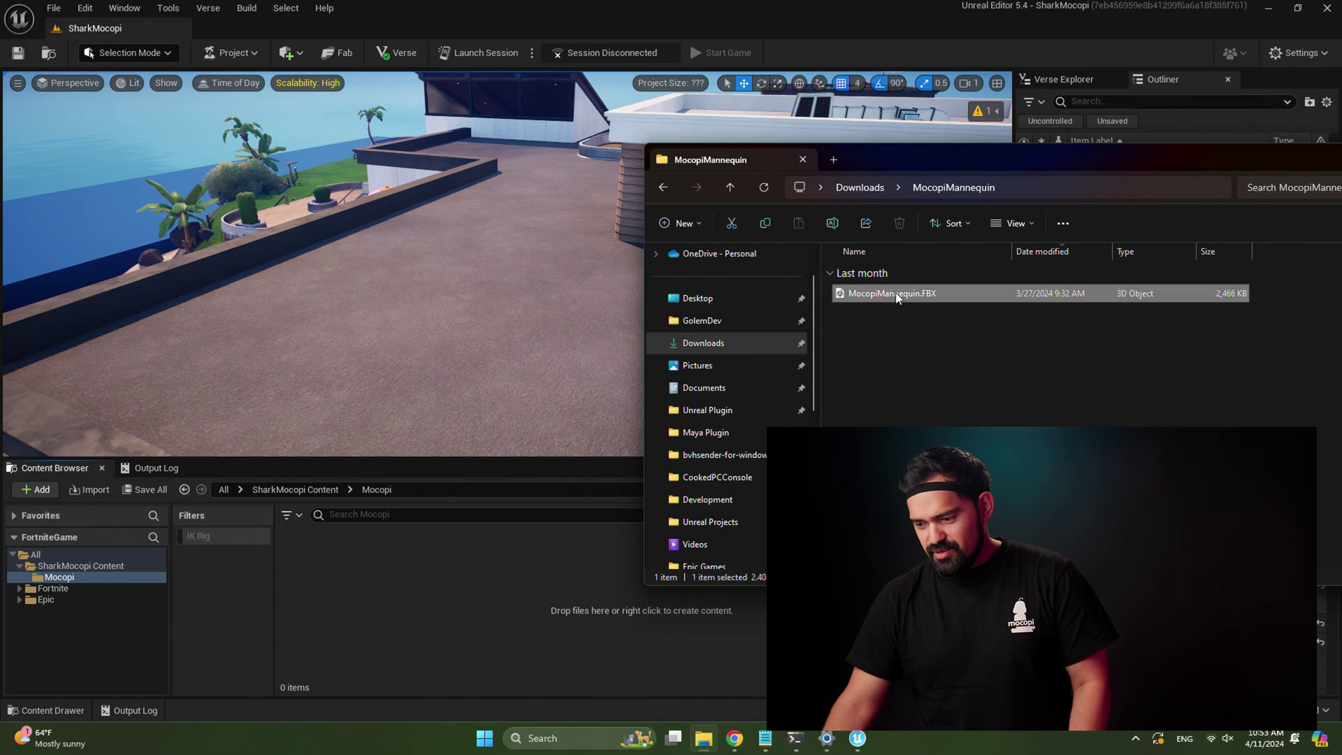
drag(389, 619, 389, 619)
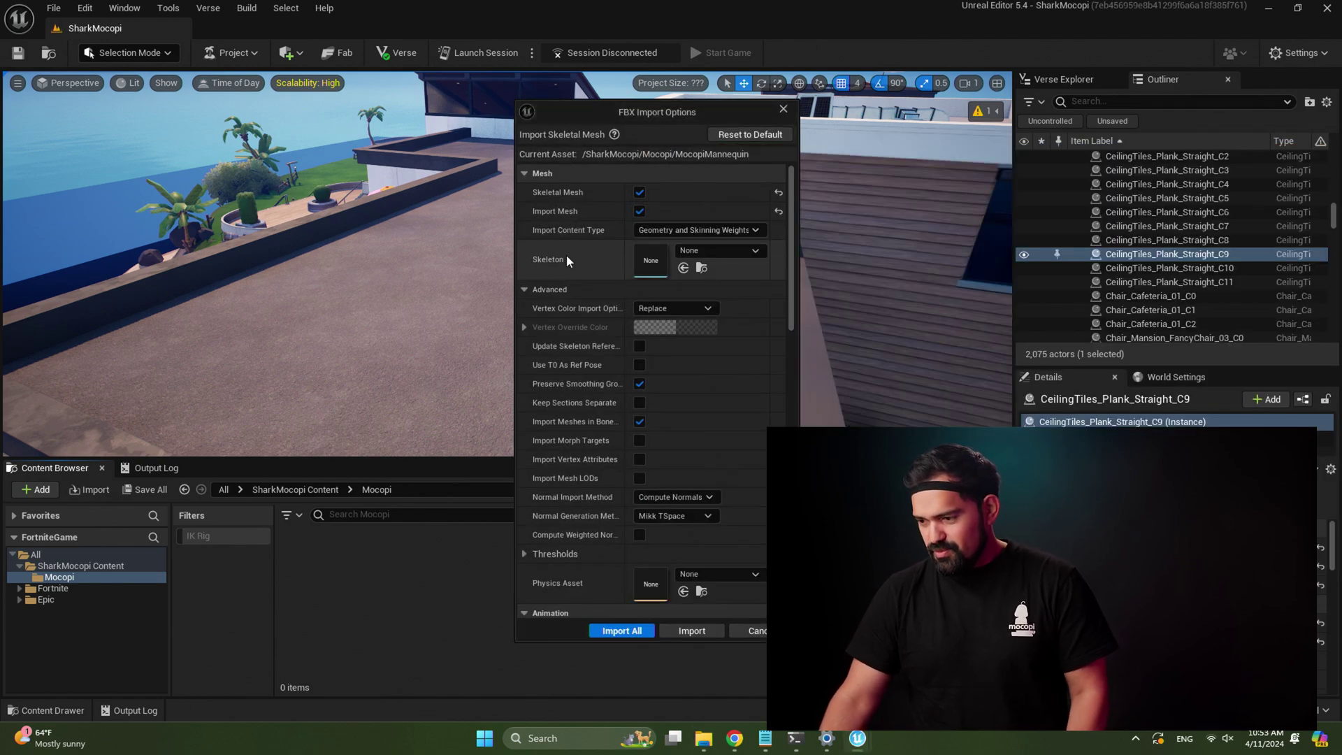
click(621, 631)
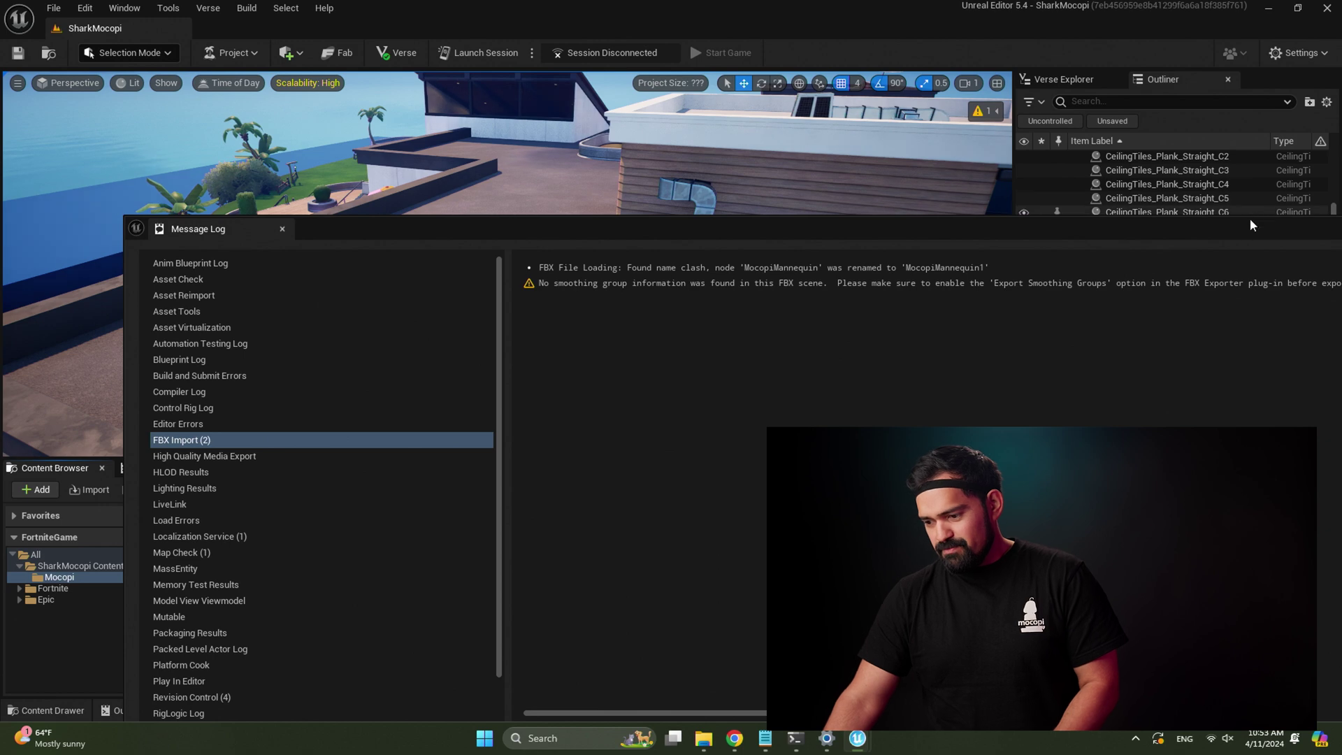
drag(942, 224, 641, 248)
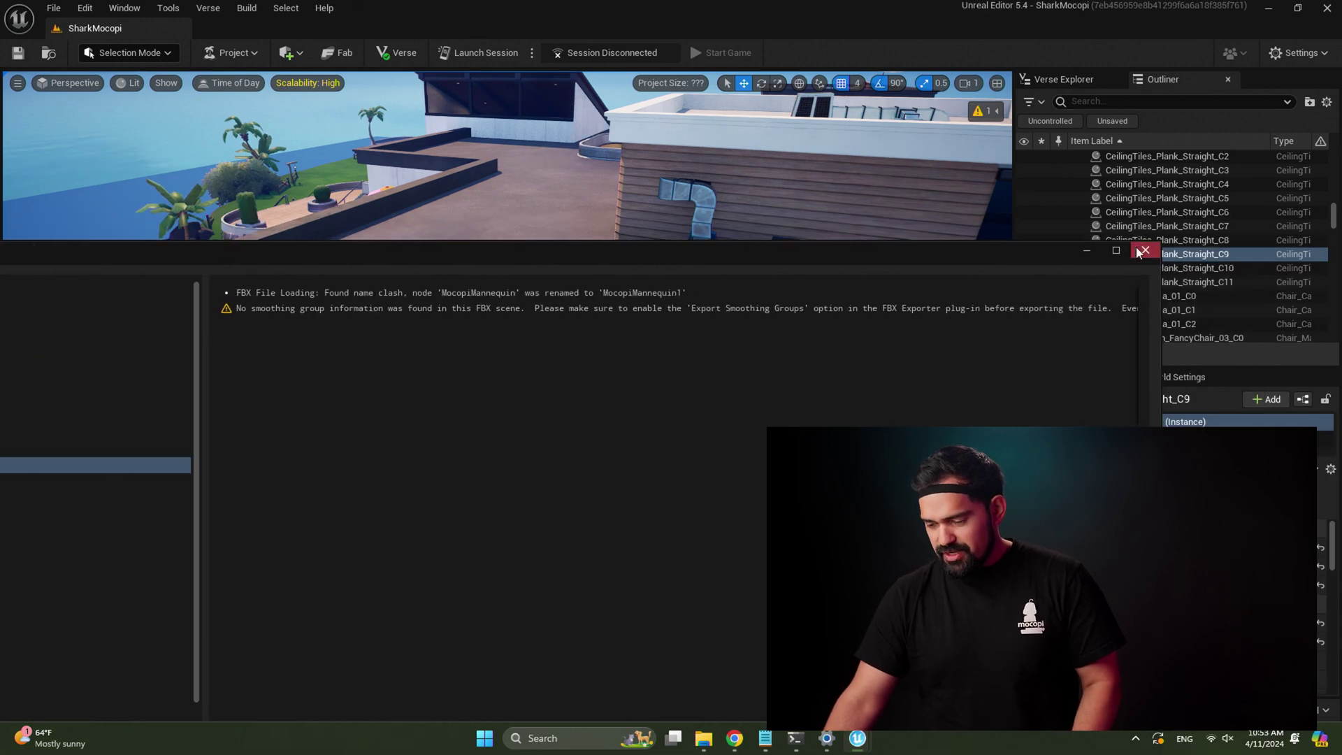
click(740, 535)
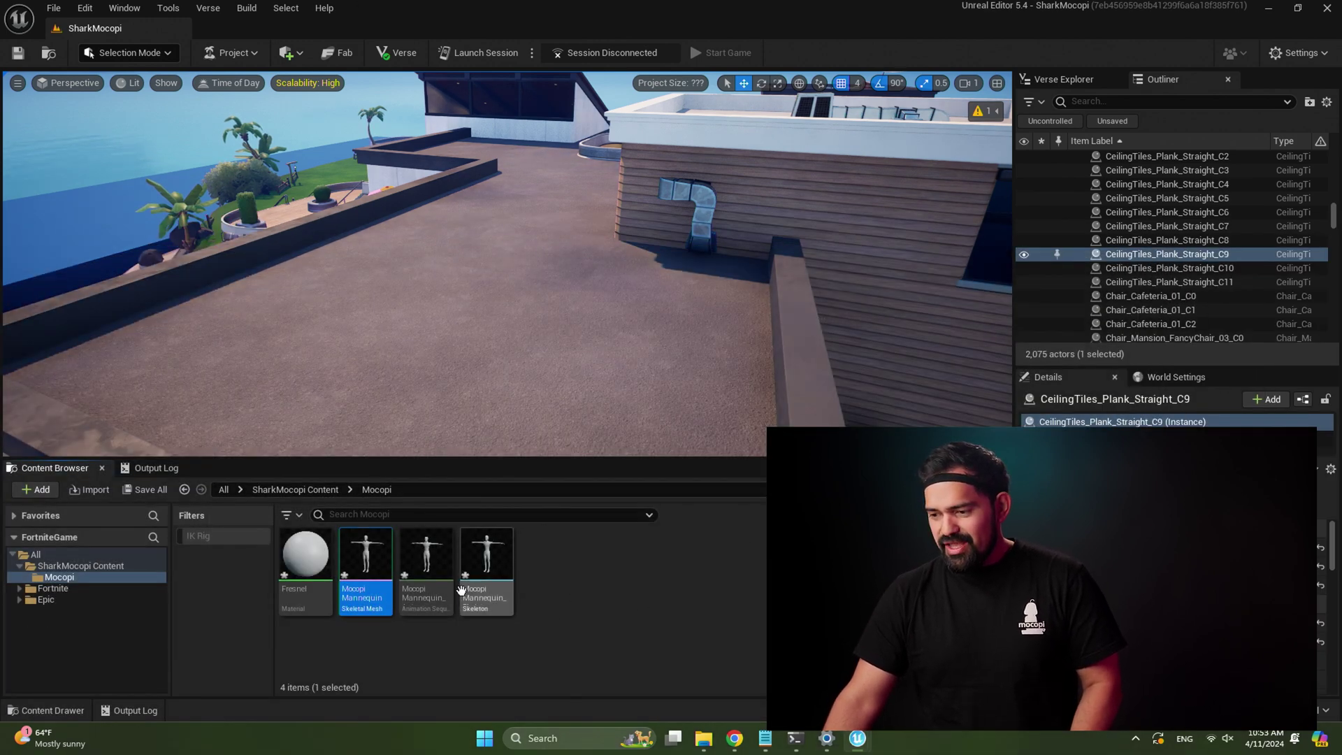
Step: Create an IK Rig from the MocopiMannequin skeletal mesh
right_click(370, 581)
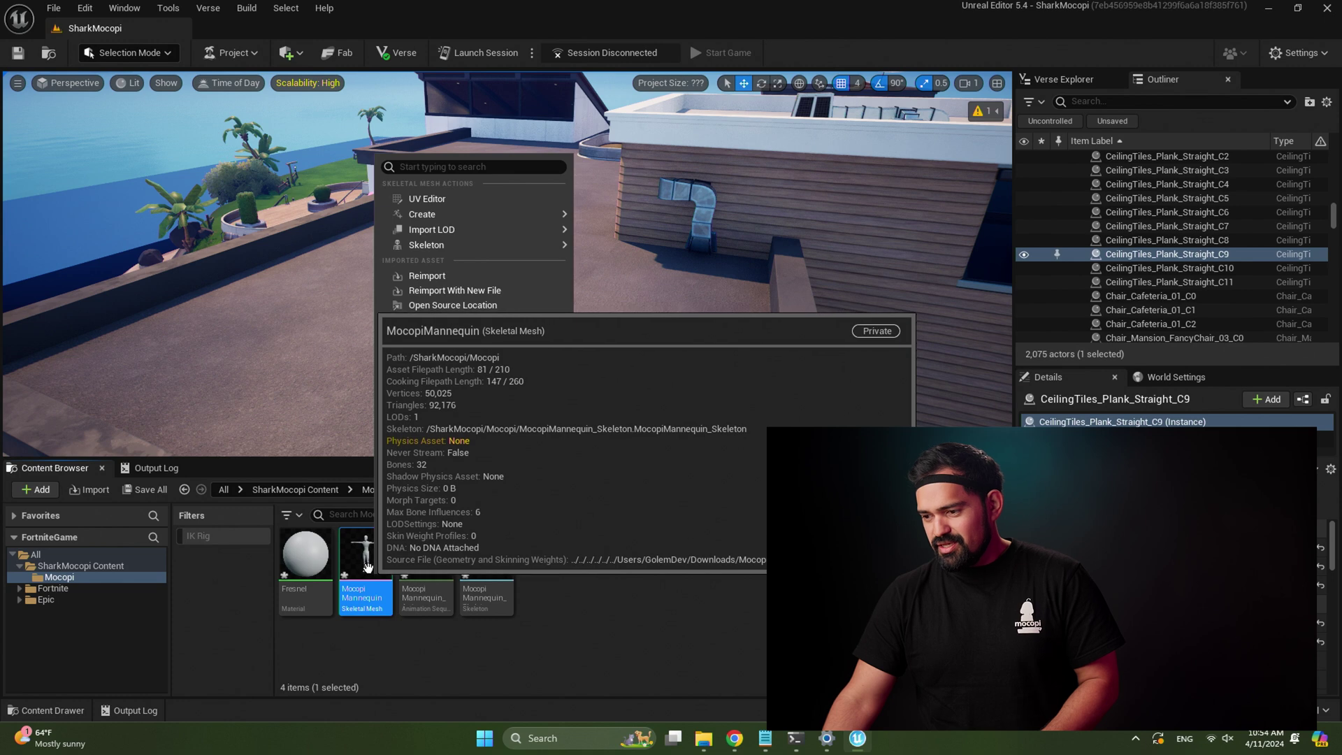
mouse_move(510, 215)
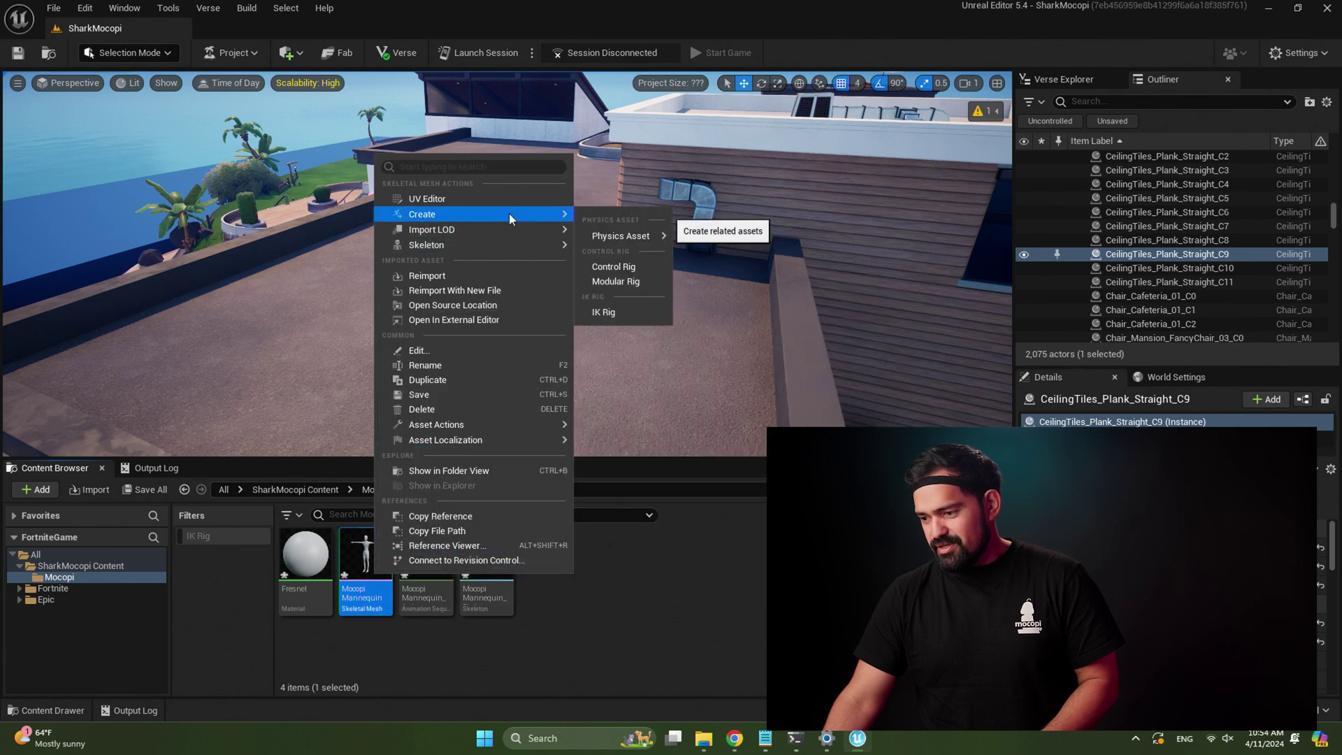
click(618, 312)
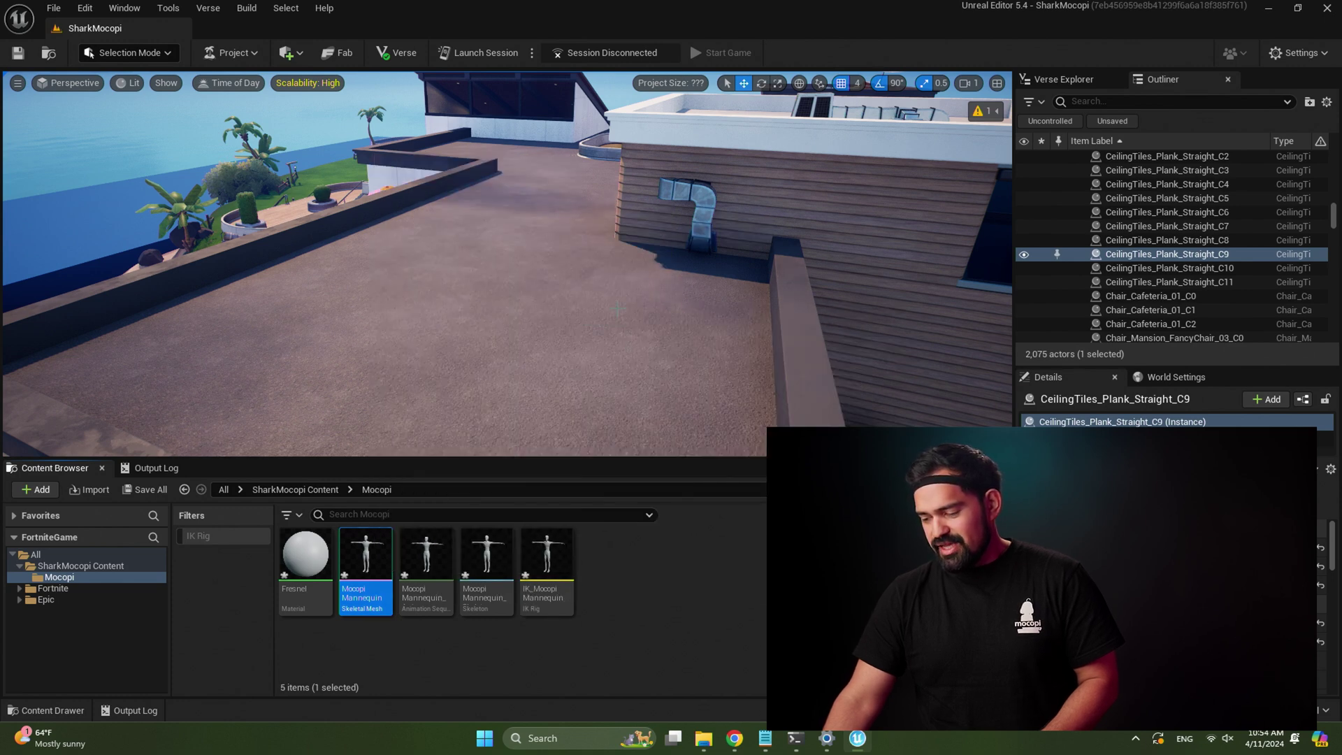
Step: Auto-create the retarget chains and full-body IK in the mannequin's IK Rig, save the asset and close its editor
double_click(547, 556)
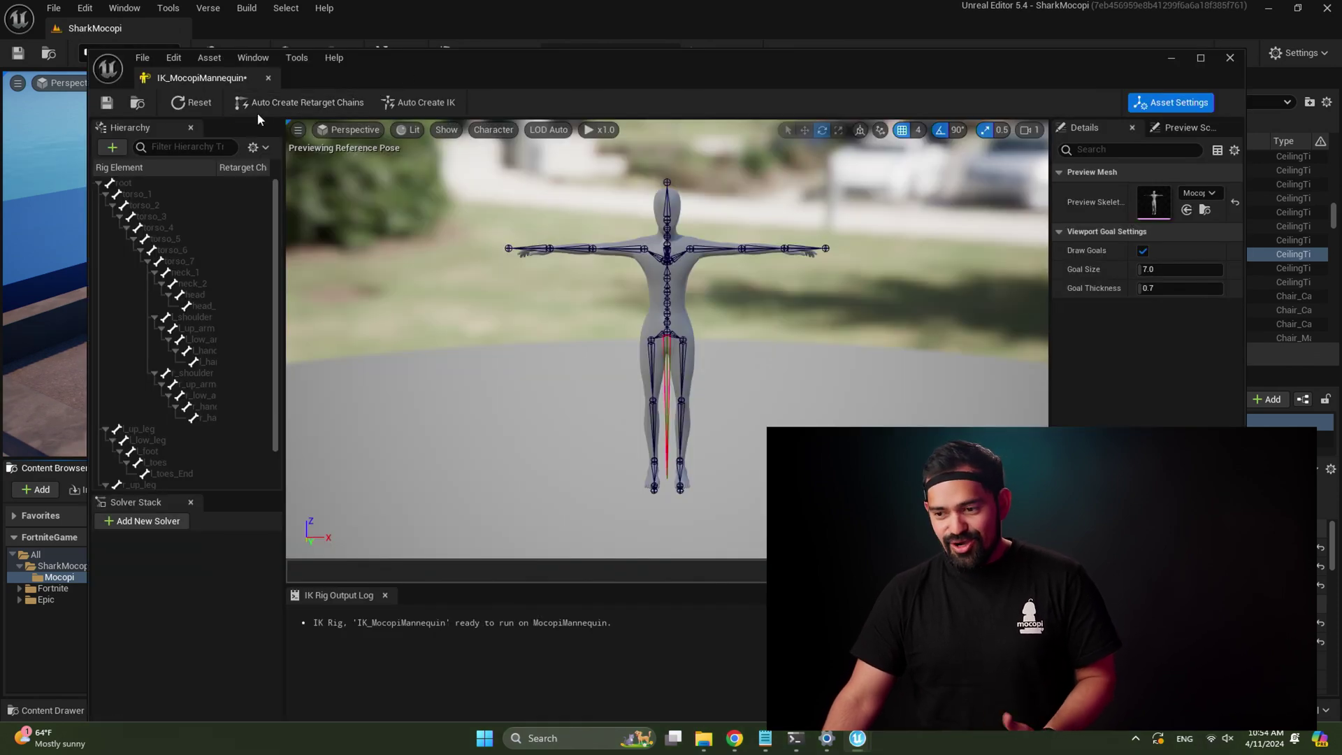
click(307, 107)
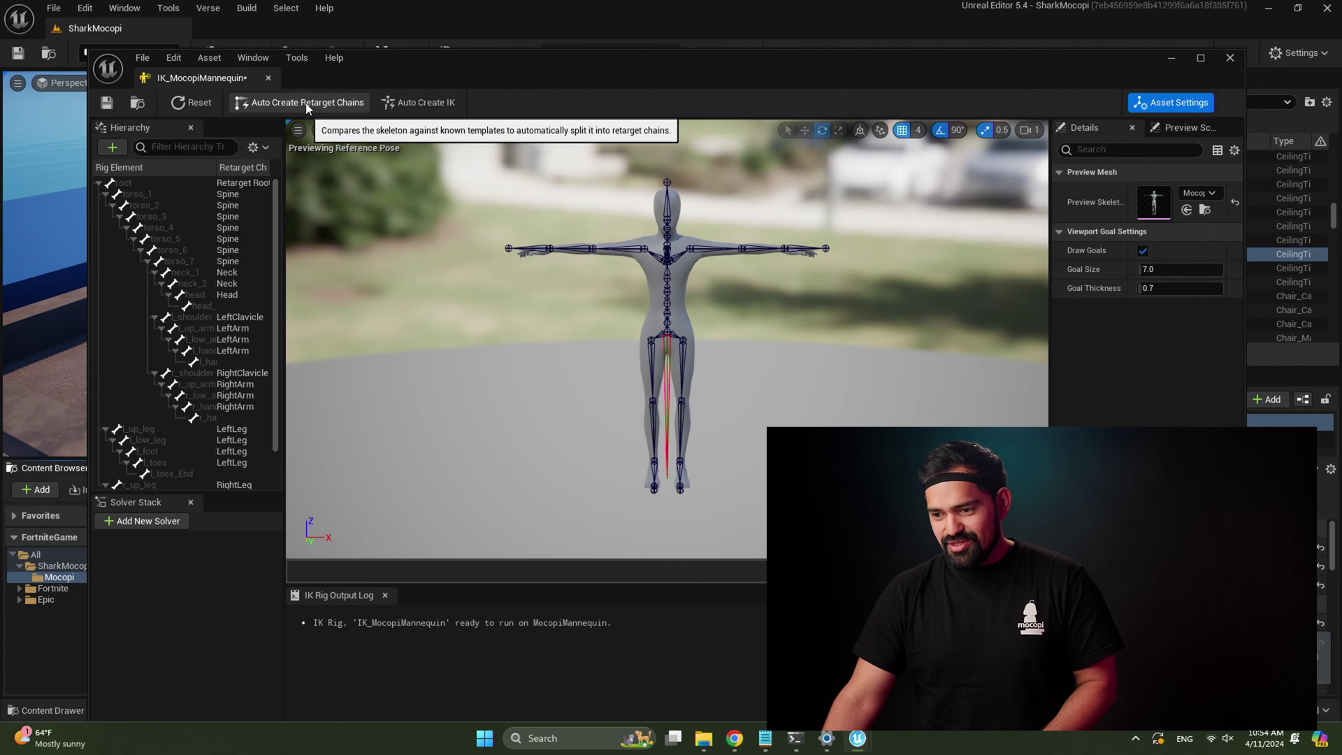
click(426, 107)
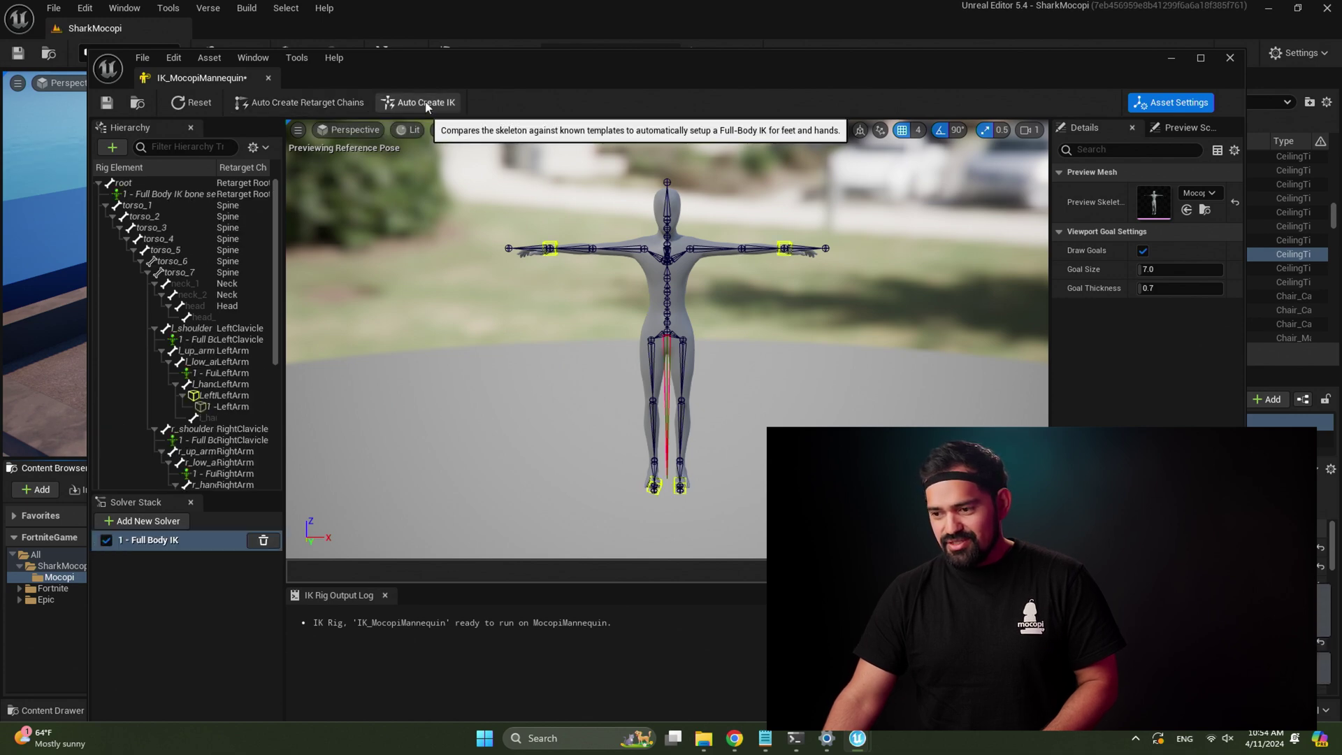
click(106, 102)
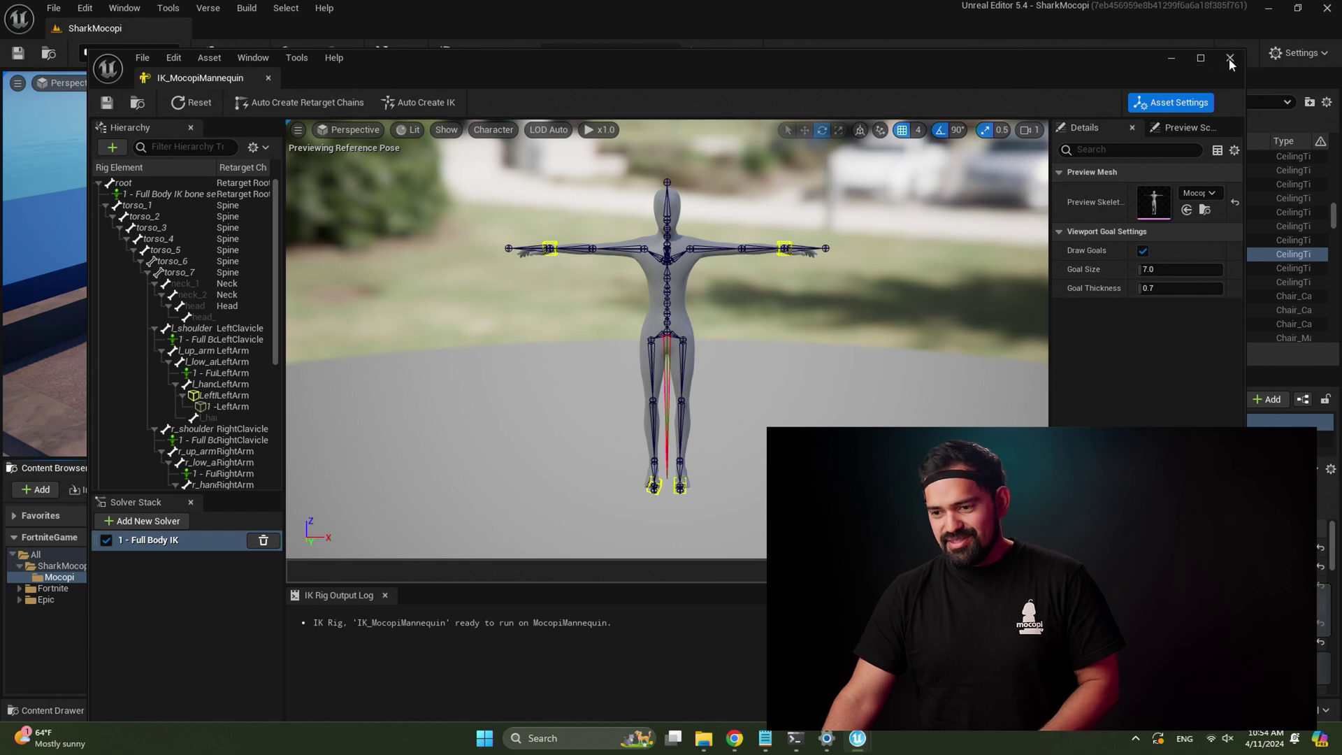
click(1231, 60)
Step: Place the MocopiMannequin skeletal mesh in the level on the open rooftop floor
click(435, 579)
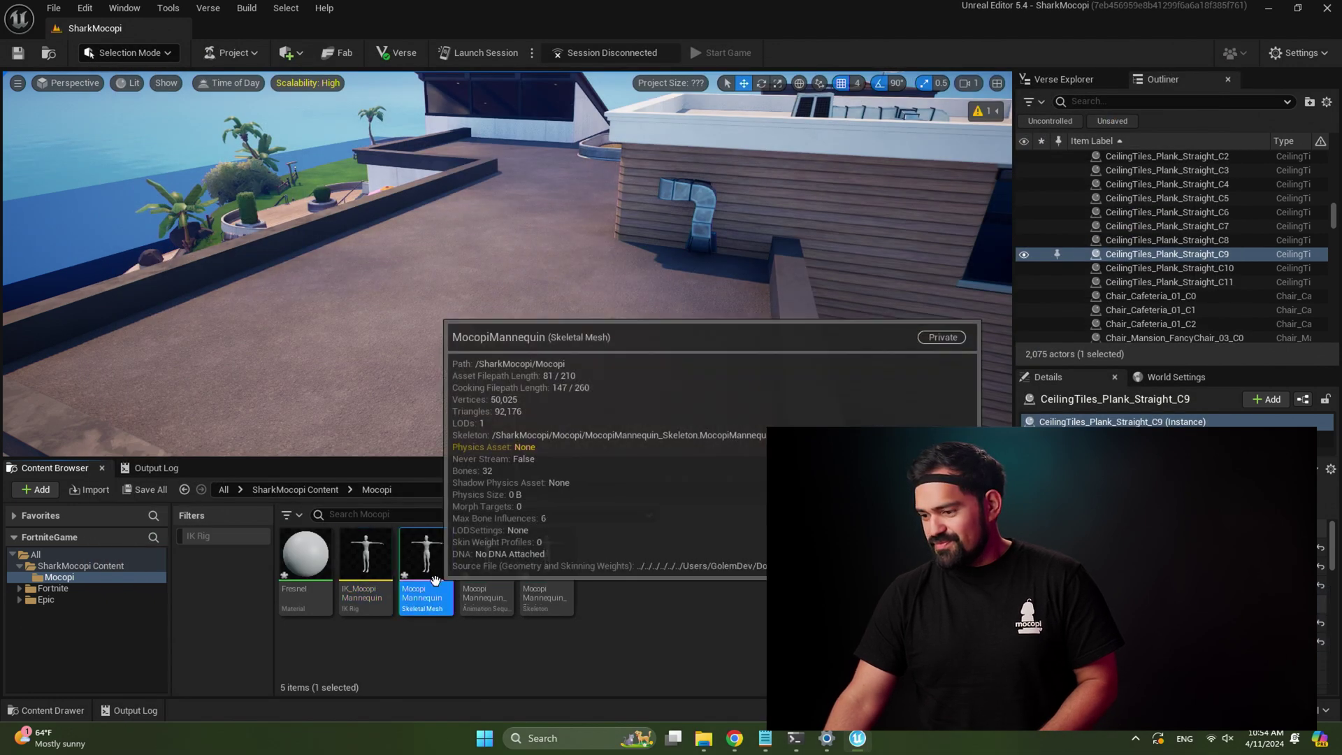
drag(435, 580, 431, 395)
right_drag(431, 395, 390, 393)
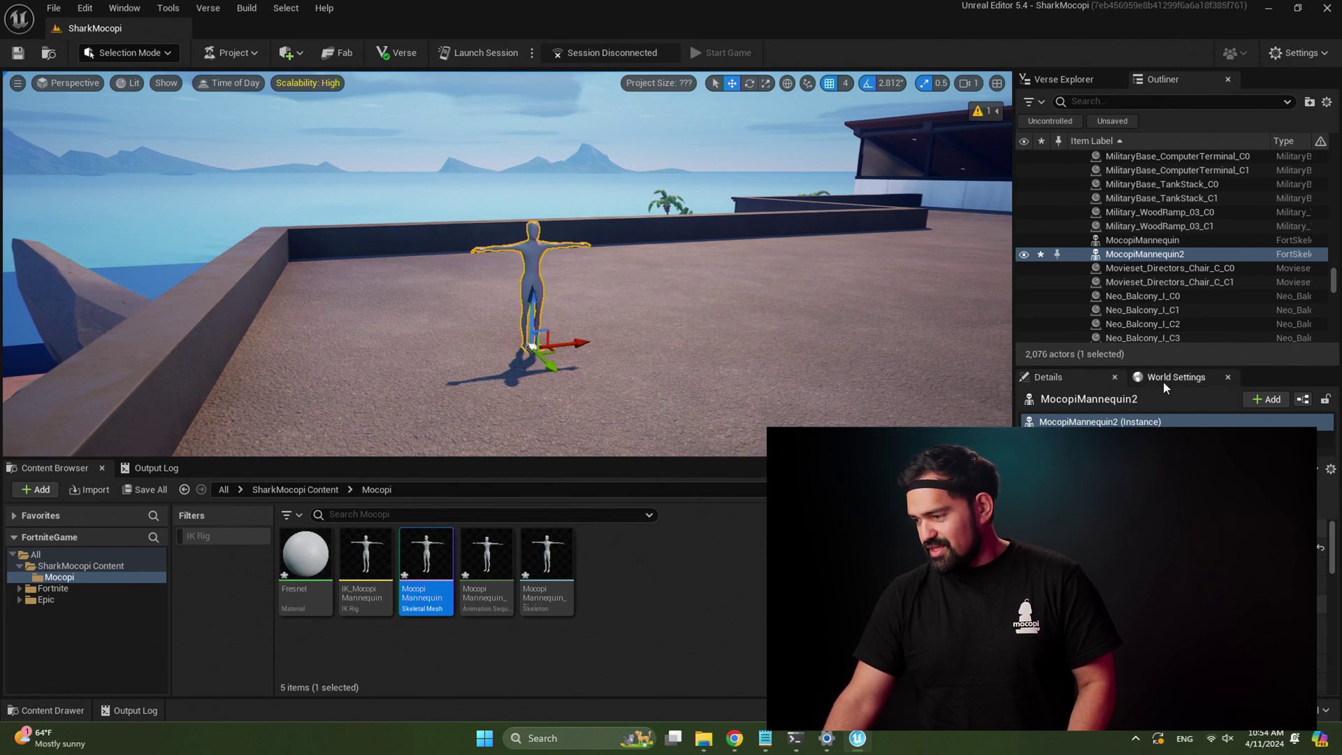
Step: Add a Performer component to the placed mannequin
click(1273, 401)
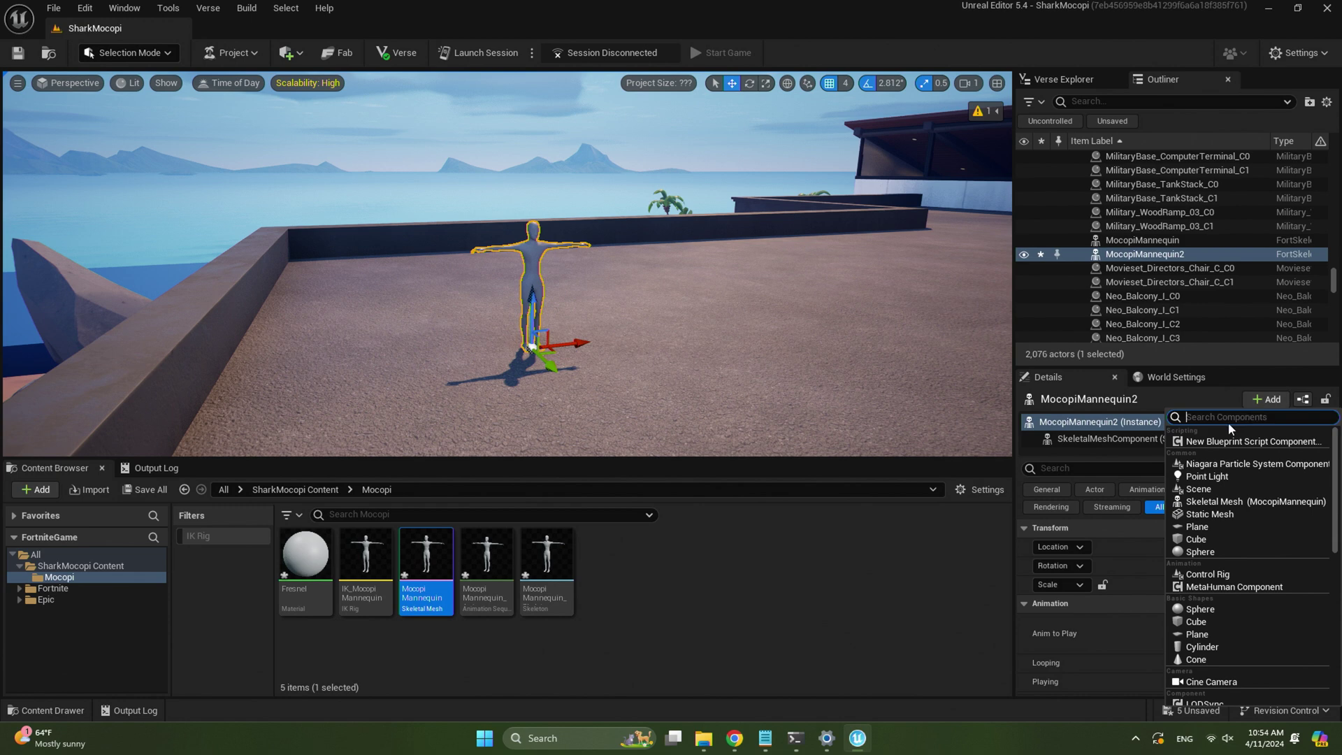
text(perfor)
click(1229, 441)
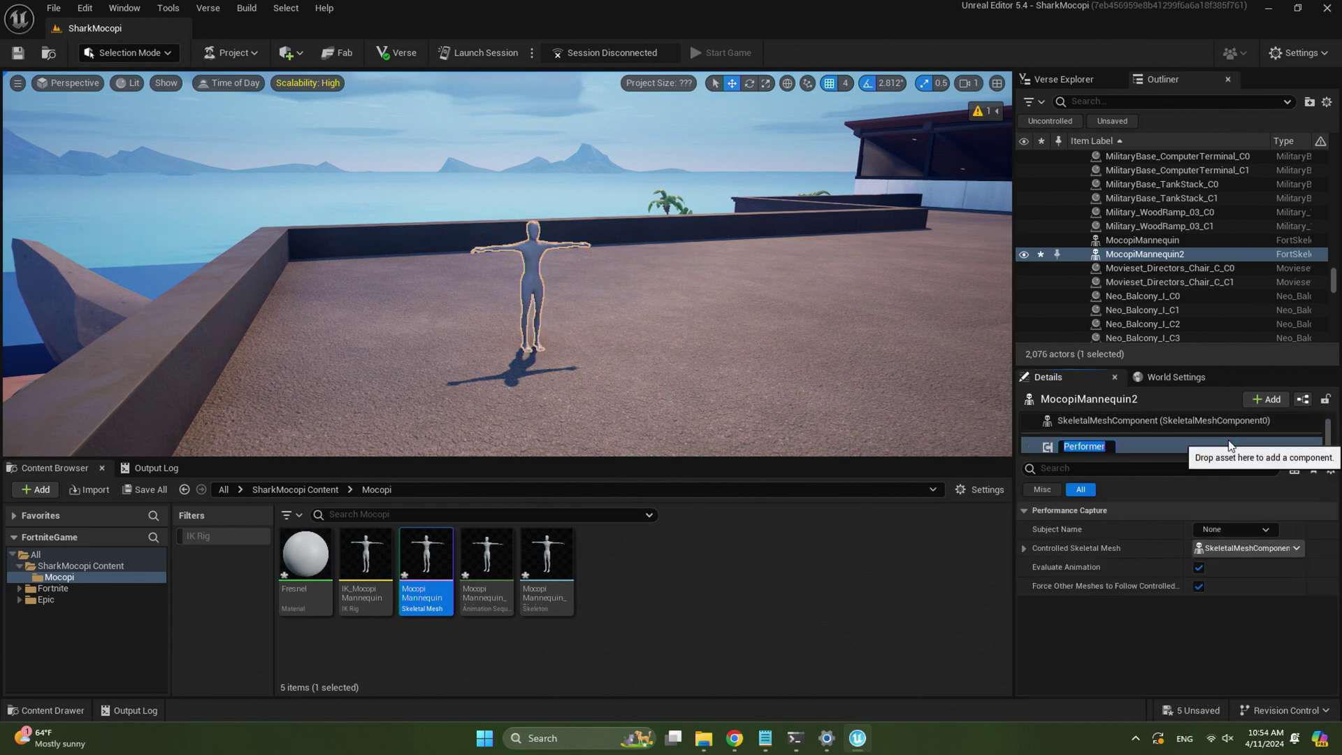
click(829, 408)
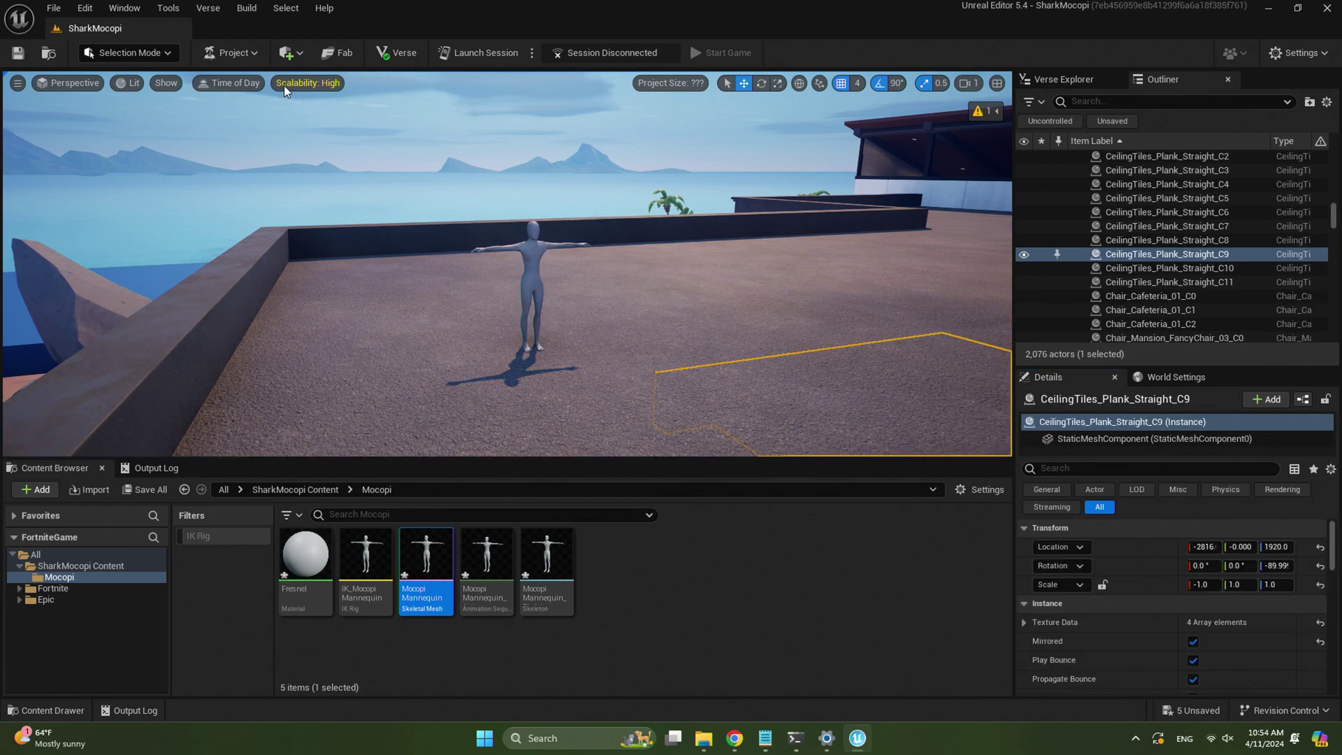
Step: Open LiveLink Hub, add a Mocopi LiveLink source with port 12351 and subject name MocopiSkeleton, and minimize the hub
click(170, 16)
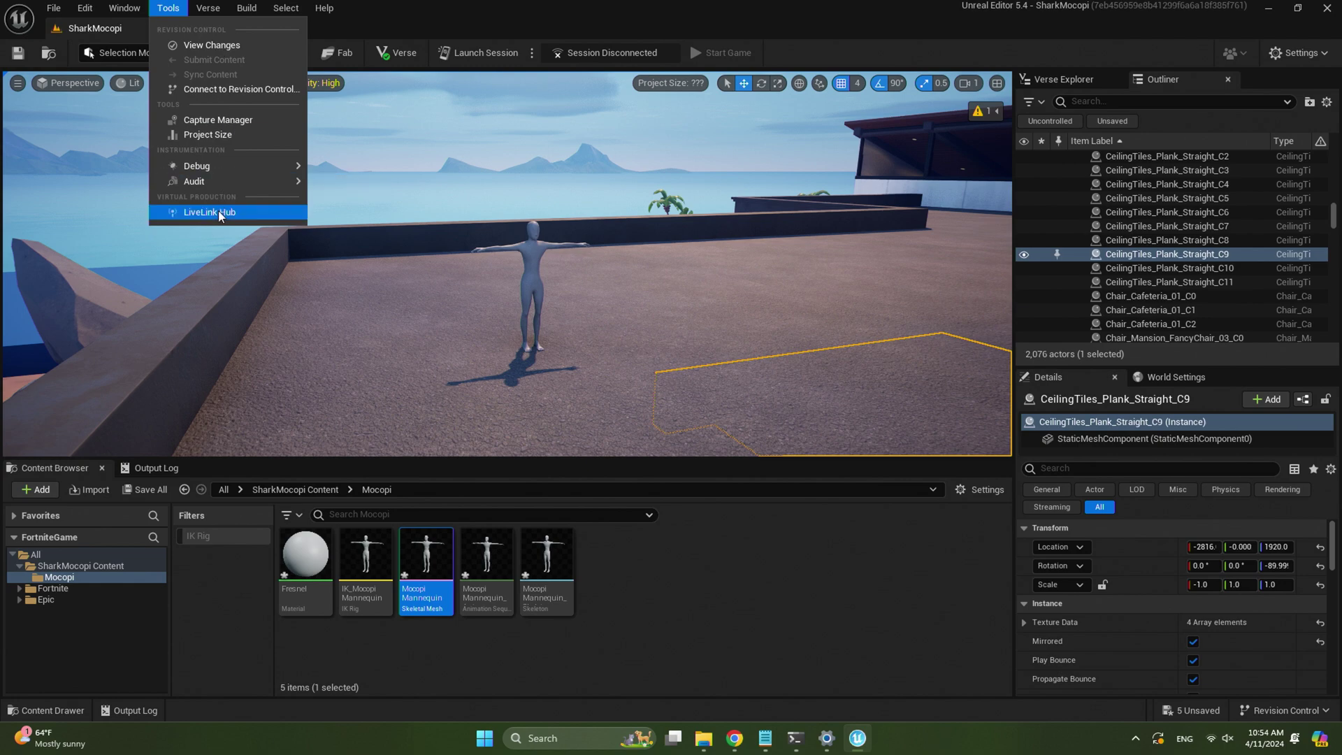
click(191, 215)
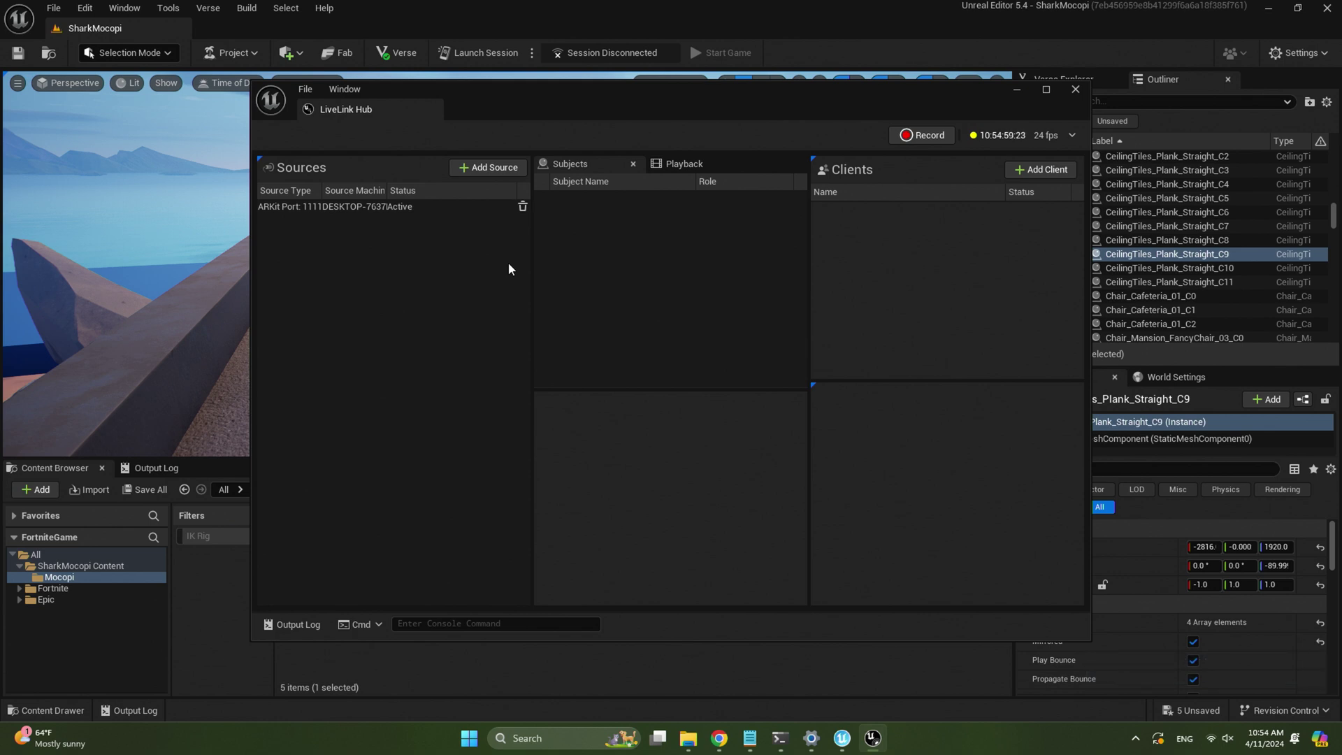
click(482, 167)
mouse_move(538, 258)
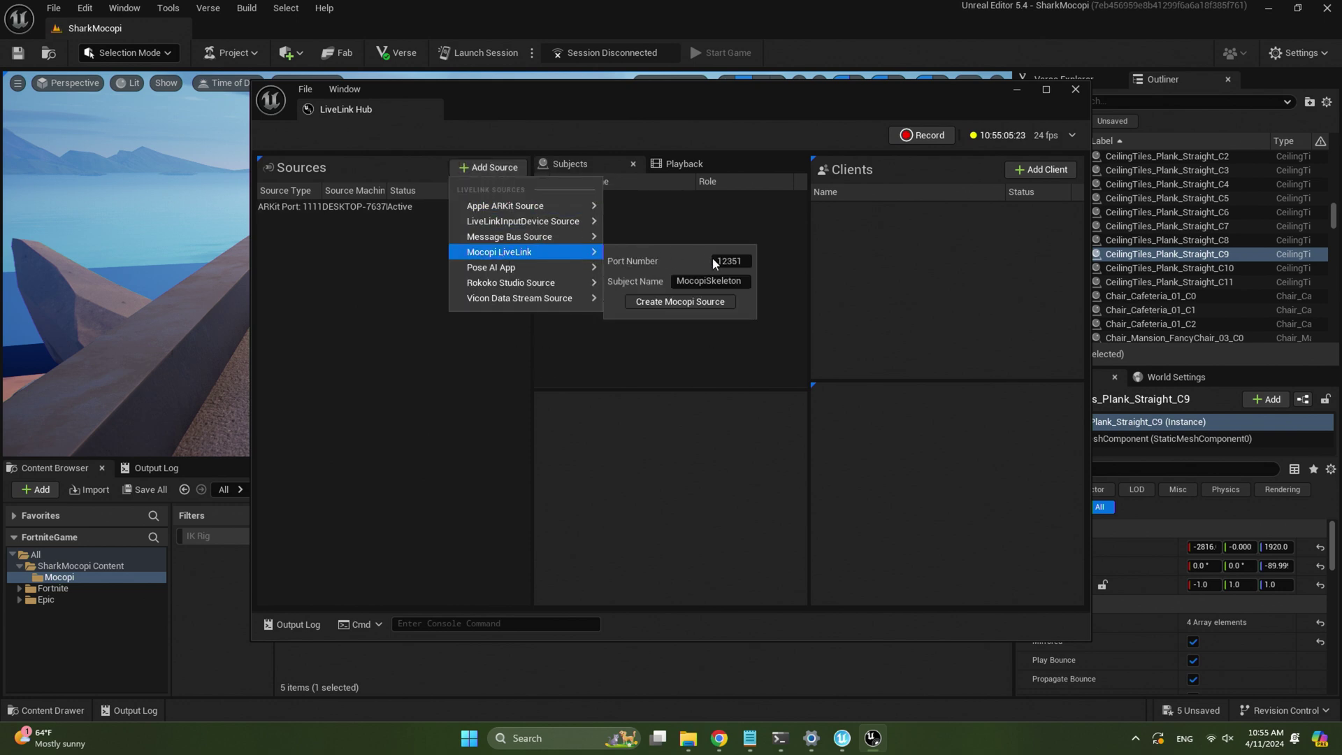
click(701, 302)
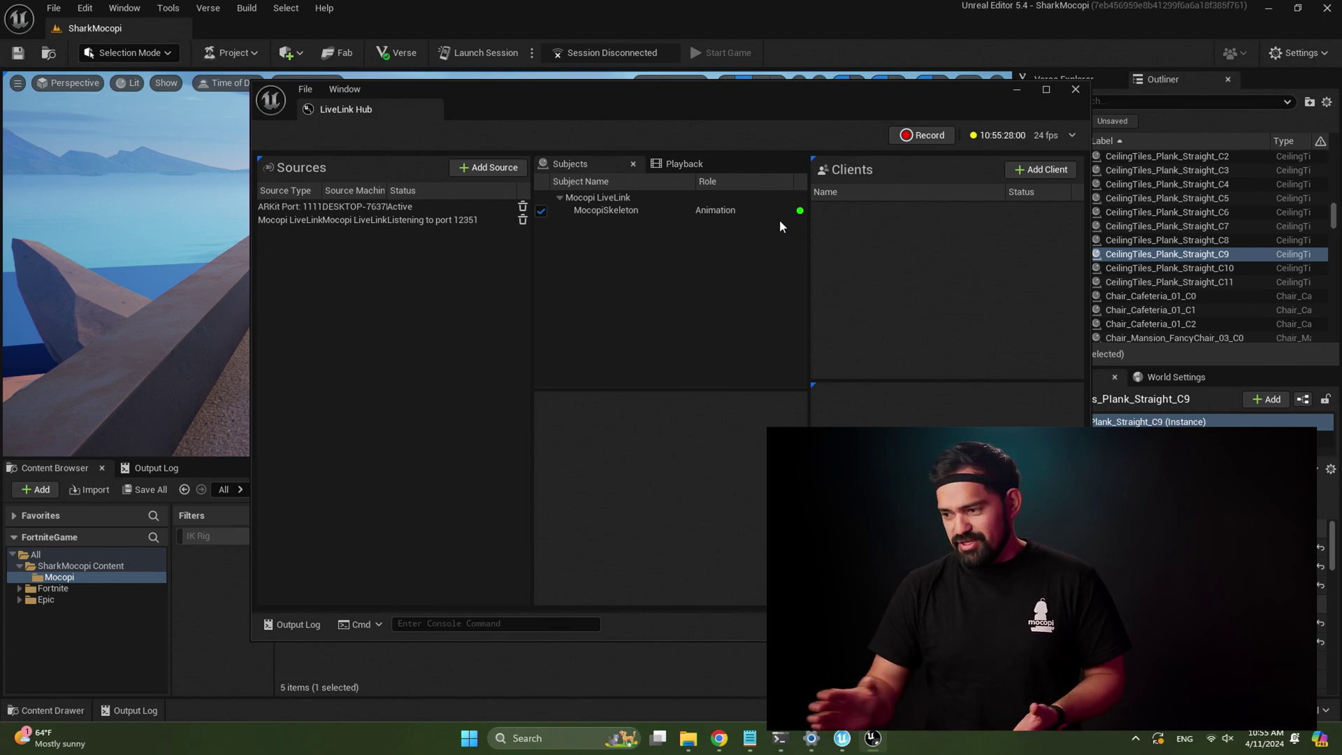
click(1018, 89)
Step: Set the subject name of the placed mannequin's Performer component to MocopiSkeleton
click(531, 342)
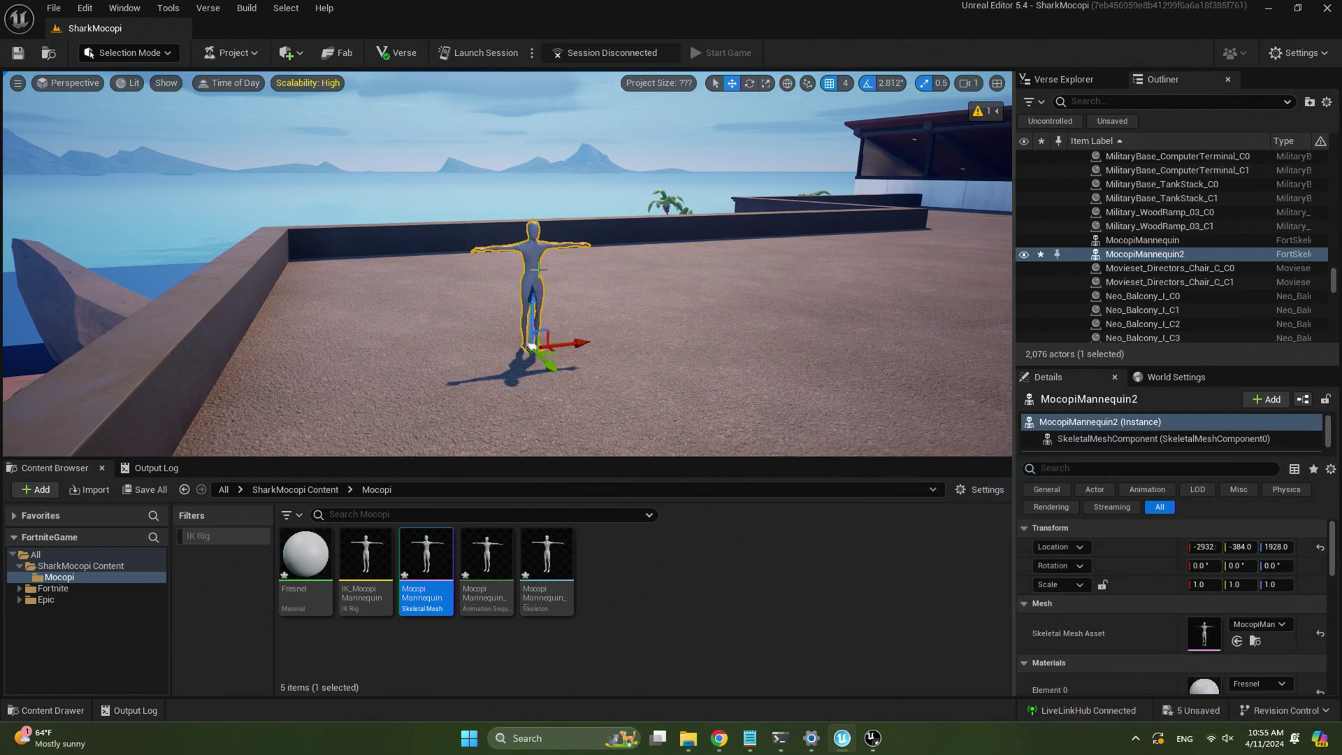
scroll(1126, 437, down, 1)
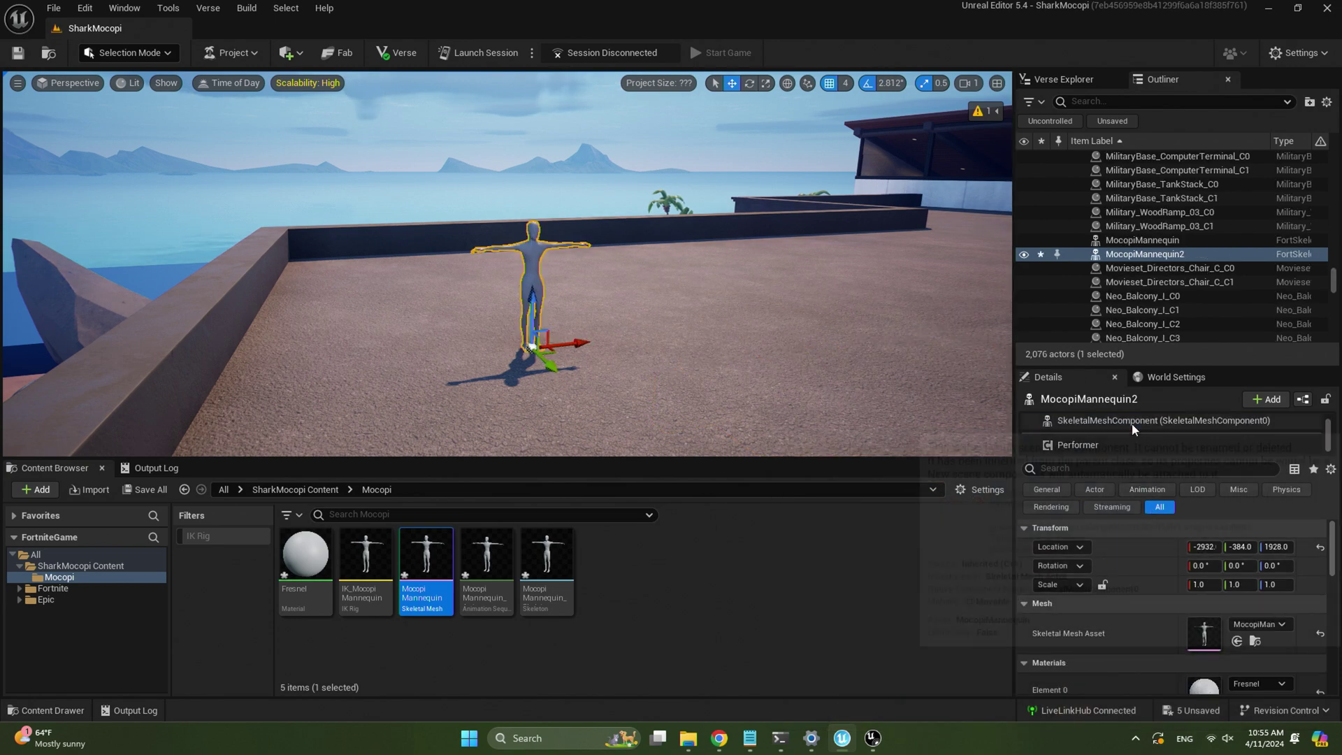
click(1102, 446)
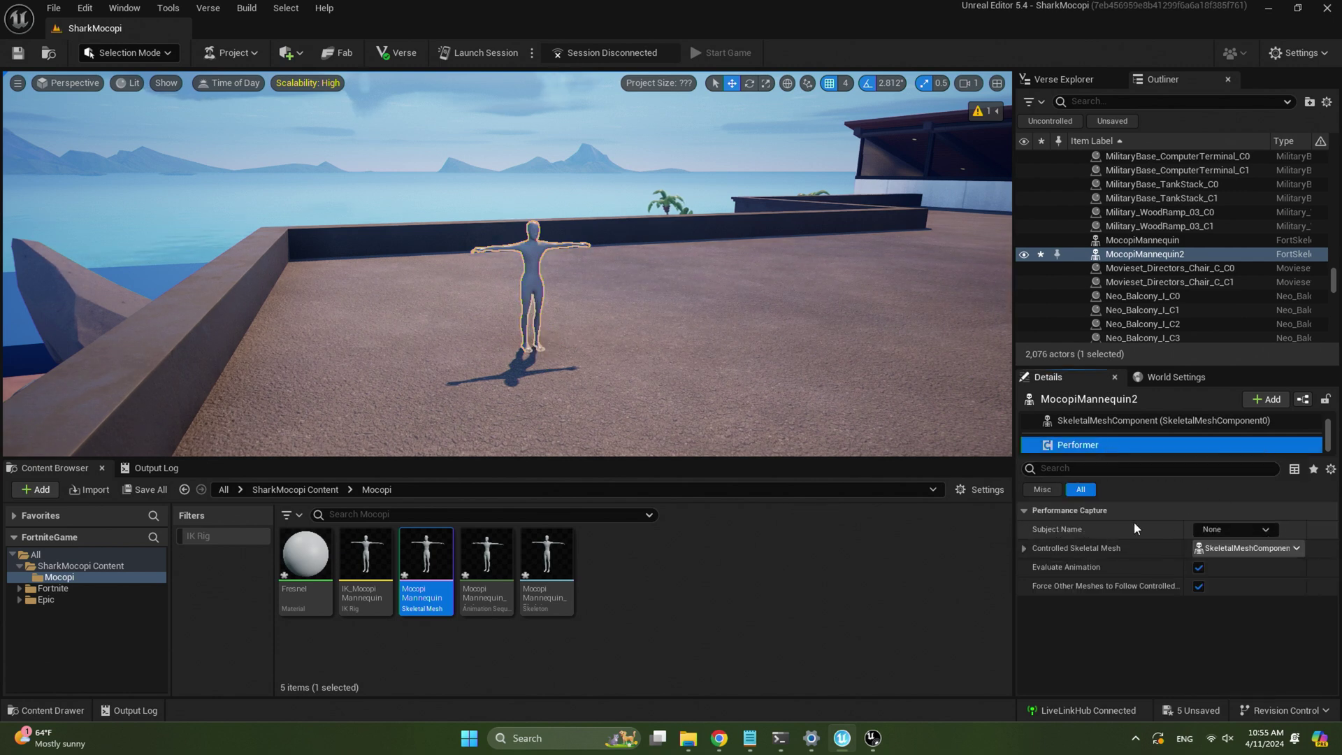
click(1267, 530)
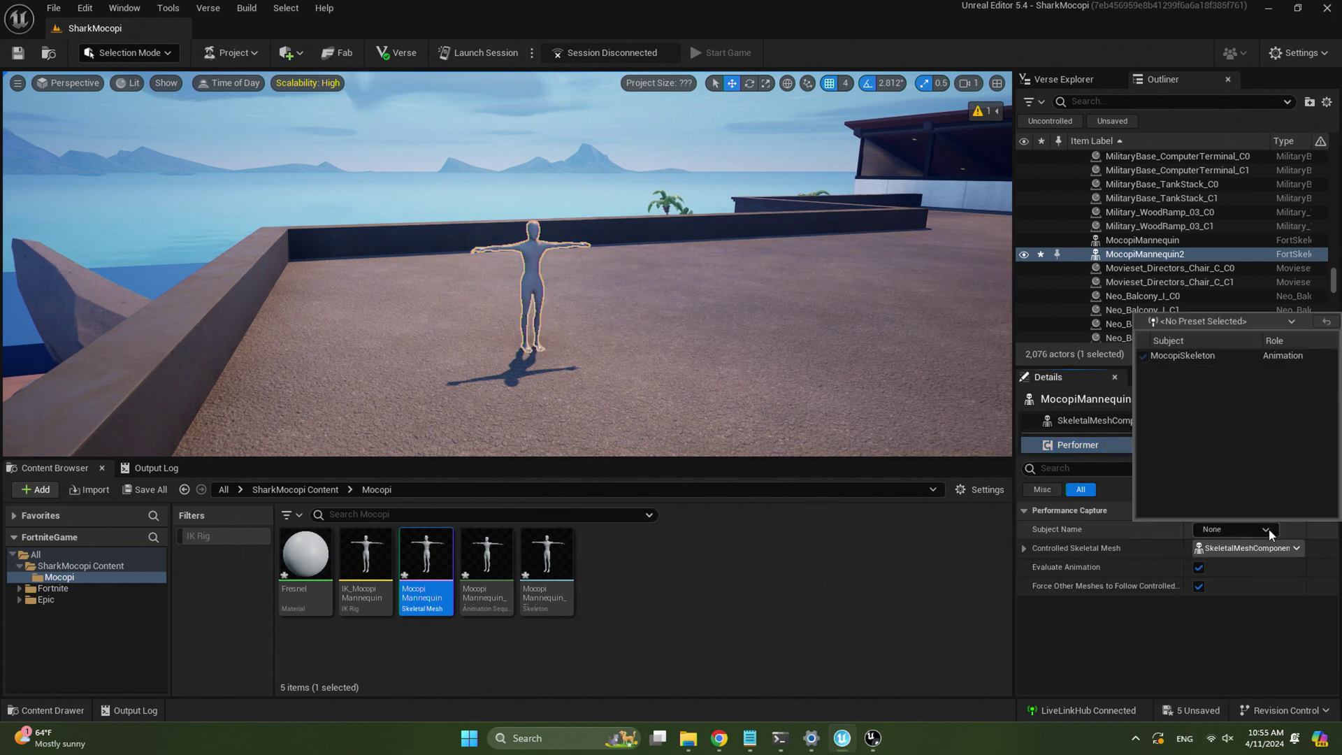
click(1207, 359)
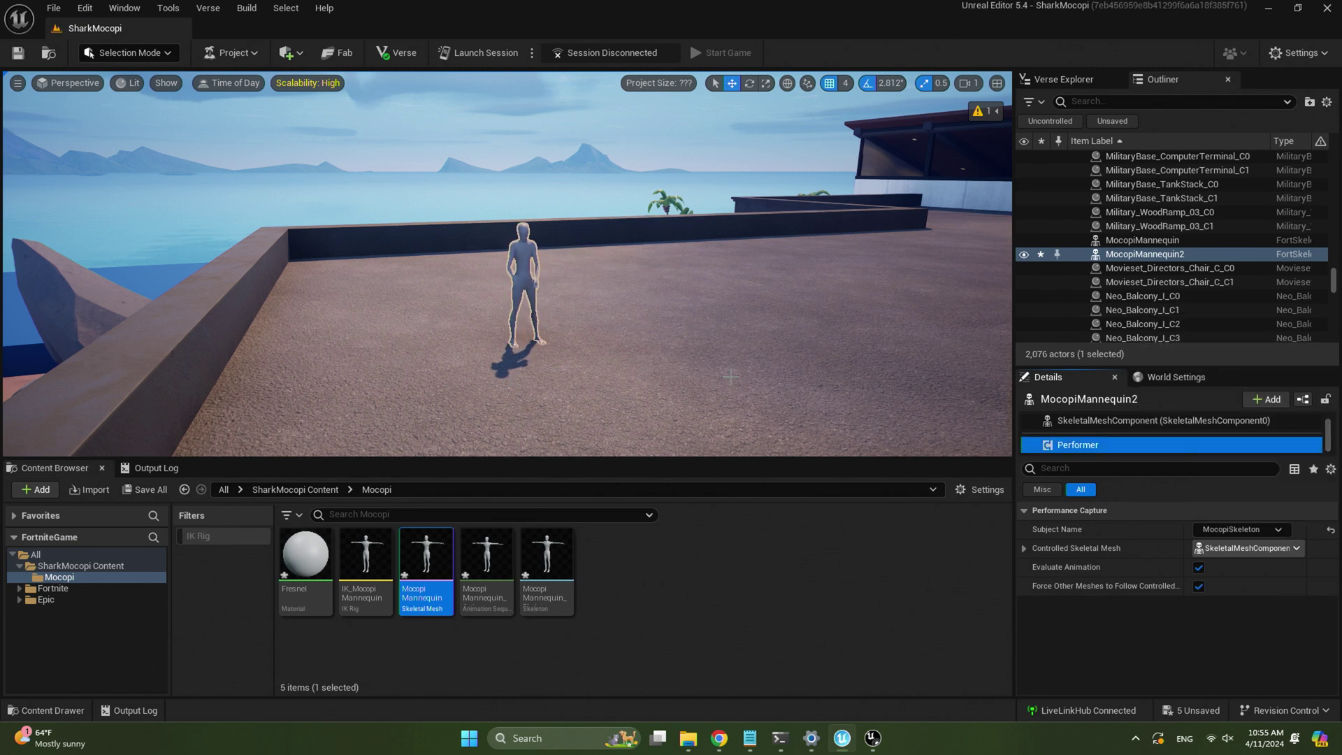
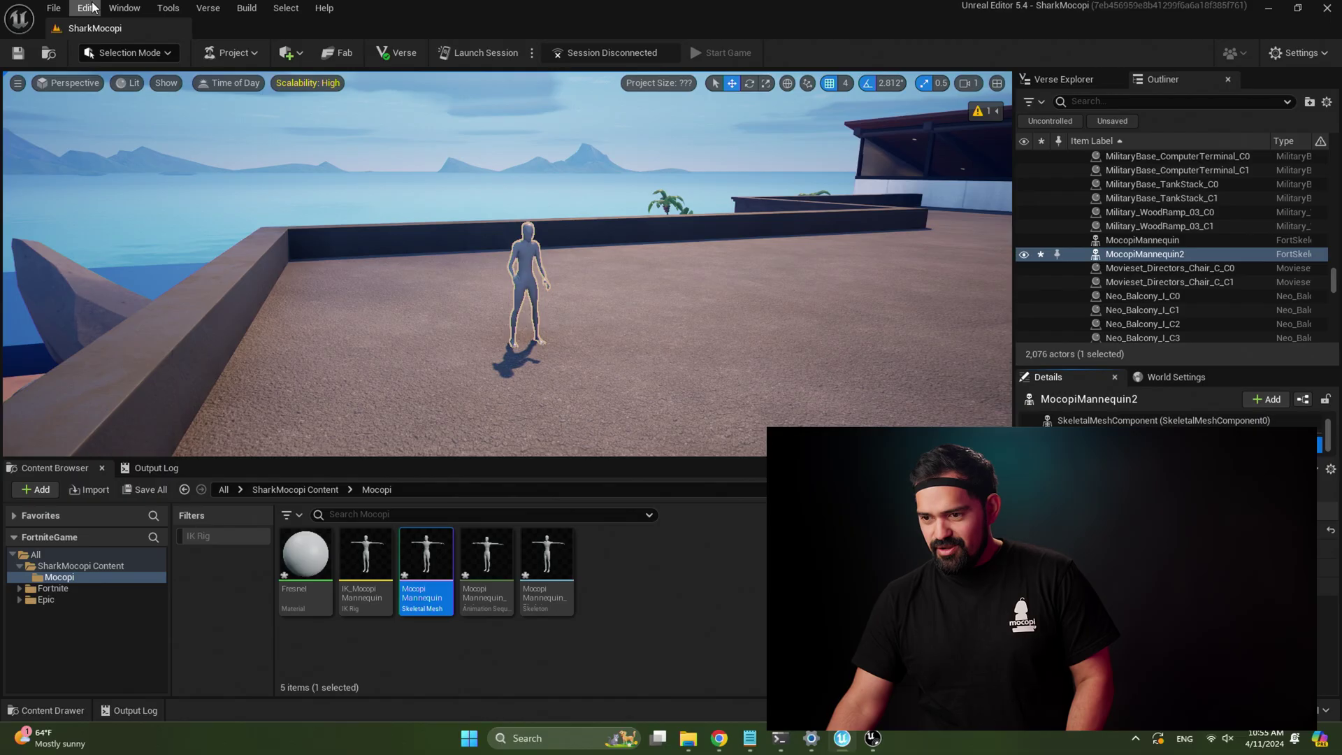
Step: Open the MetaHuman Importer
click(165, 8)
mouse_move(126, 8)
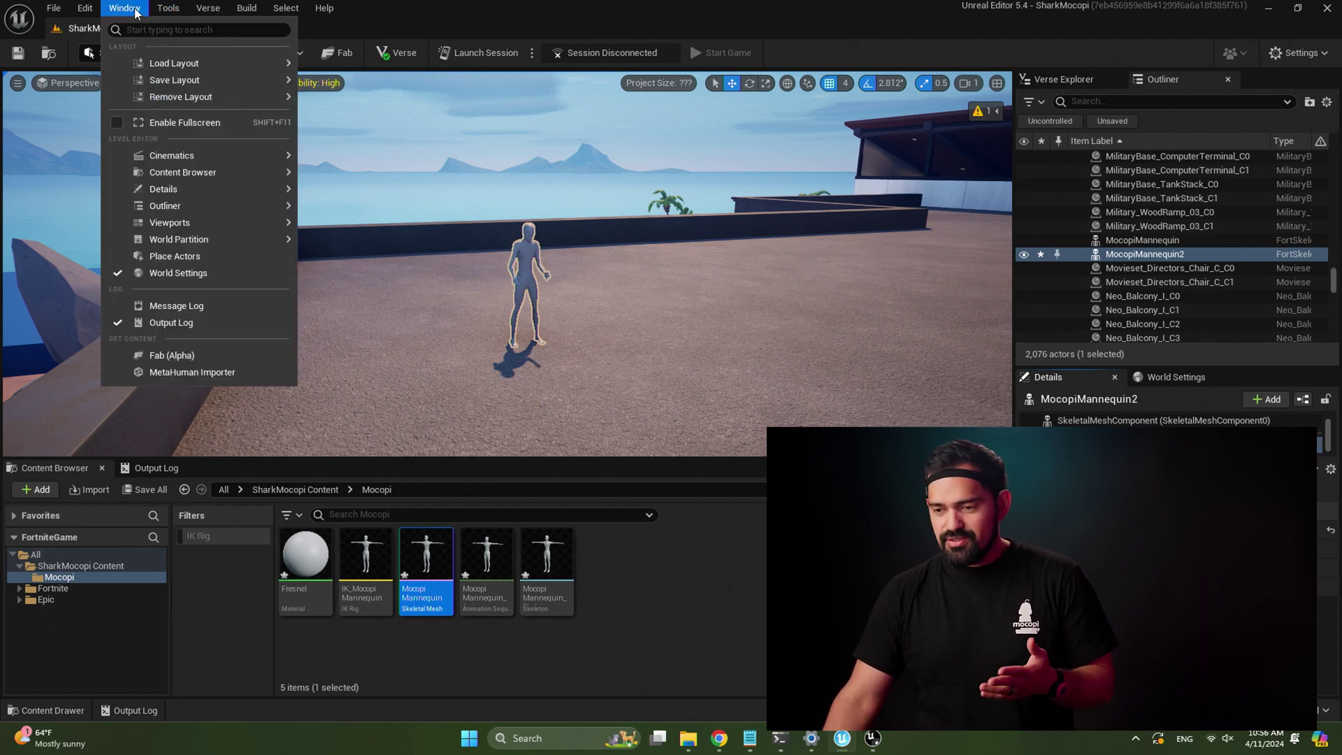
click(192, 372)
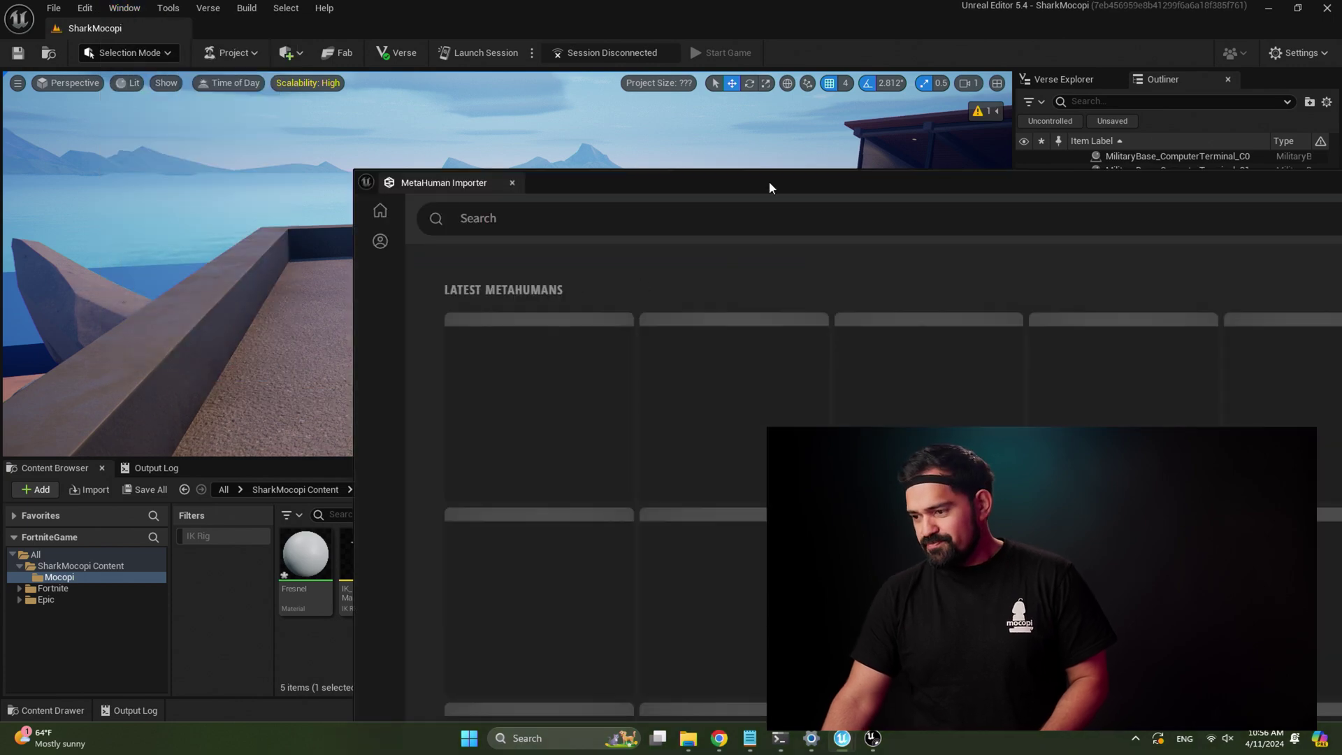
Step: Add the downloaded Emanuel MetaHuman preset to the project at Highest Quality
drag(769, 181, 513, 88)
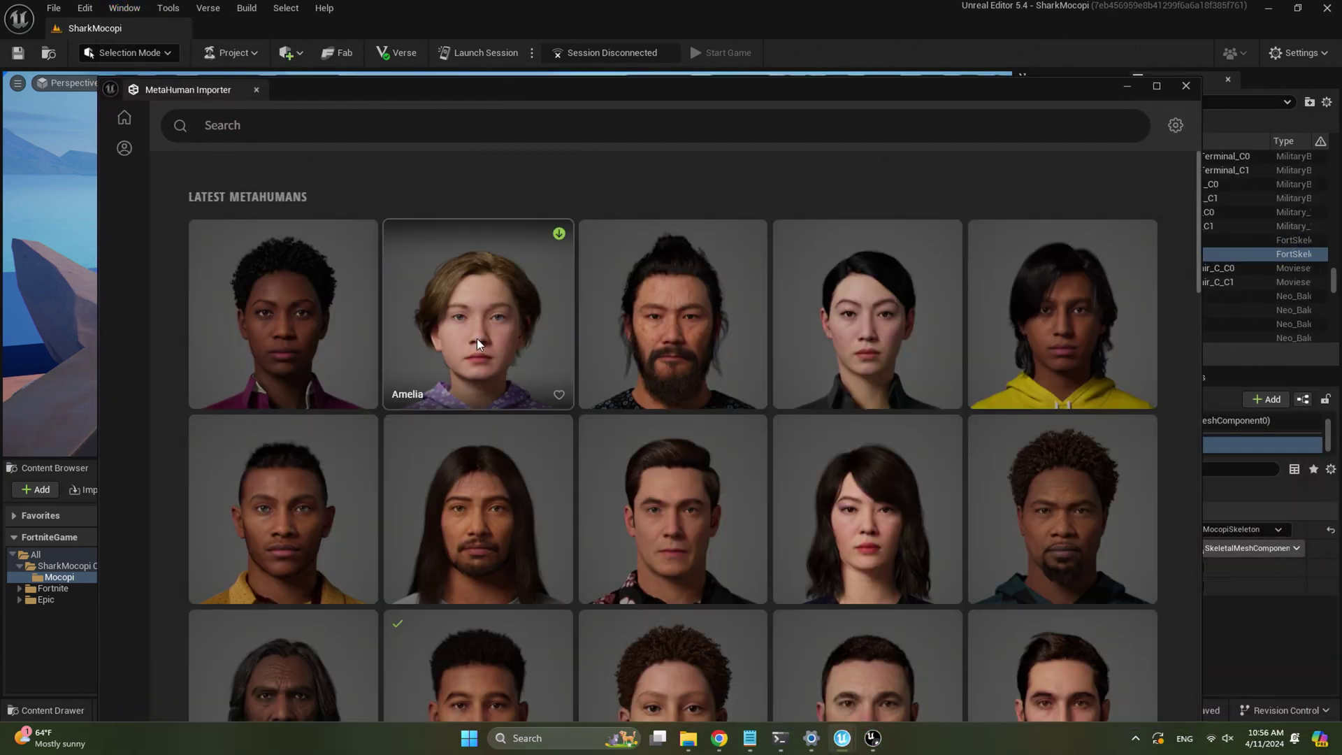
scroll(549, 344, down, 4)
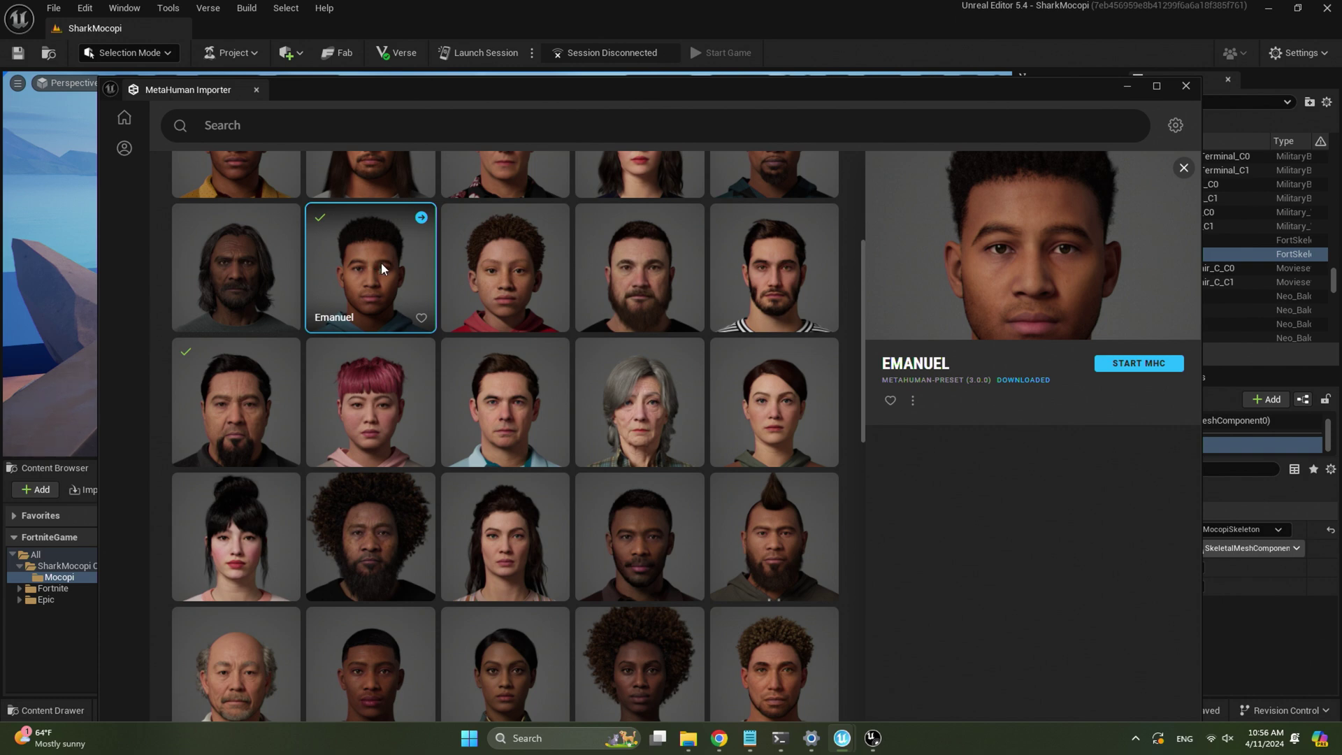
drag(844, 90, 822, 14)
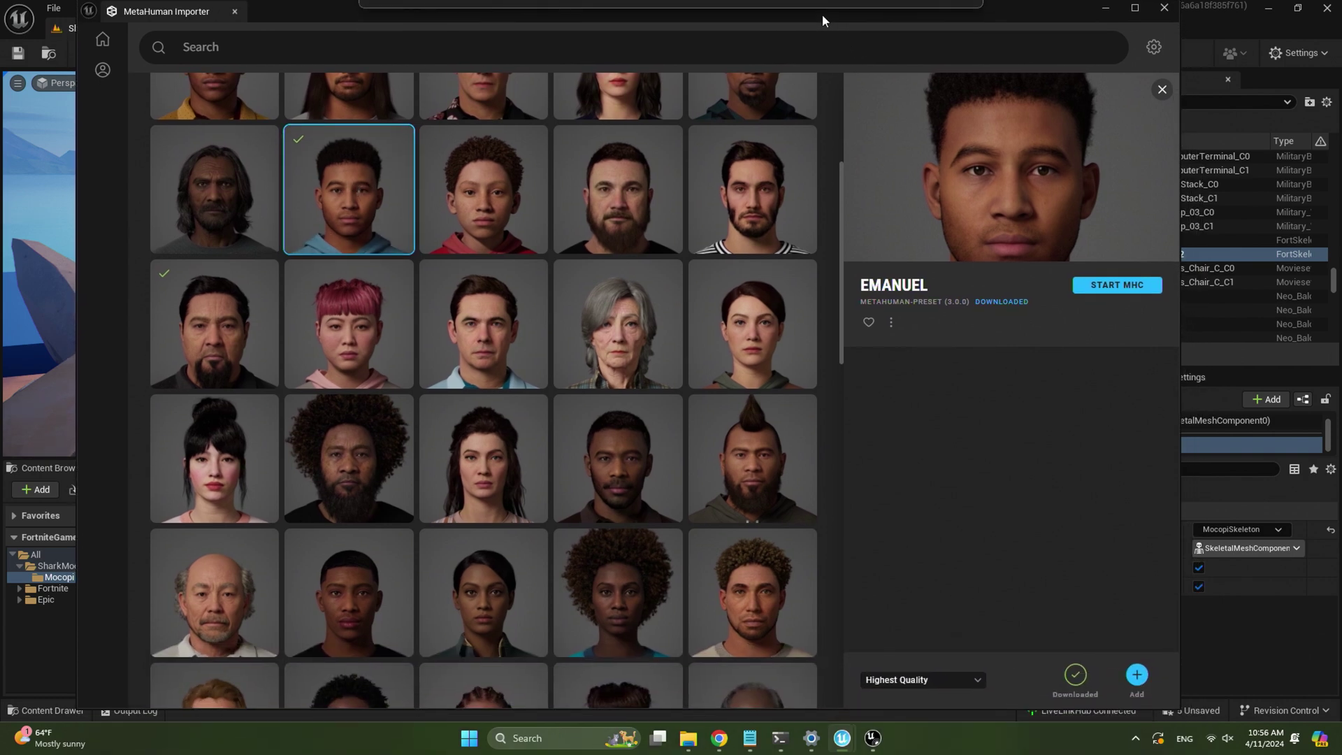
click(1138, 678)
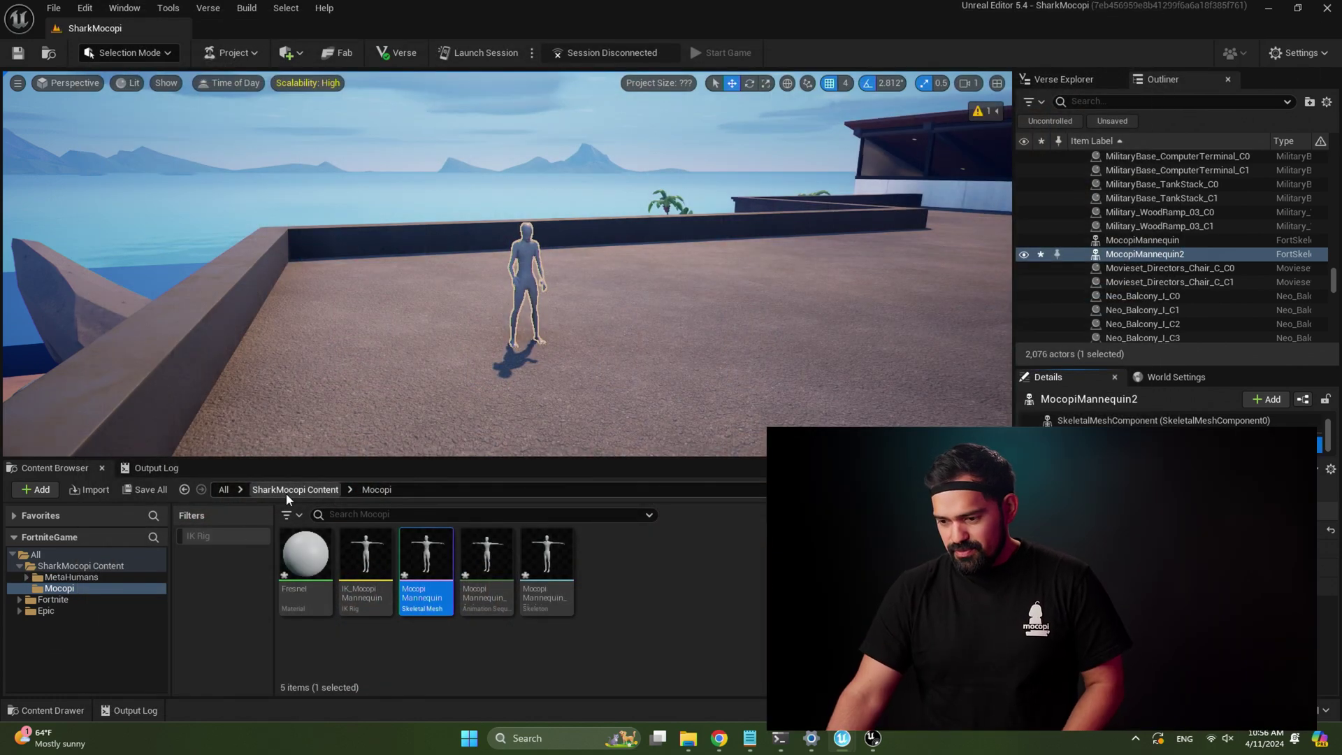
Step: Place BP_Emanuel from the project's MetaHumans/Emanuel folder into the level beside the mannequin
click(82, 566)
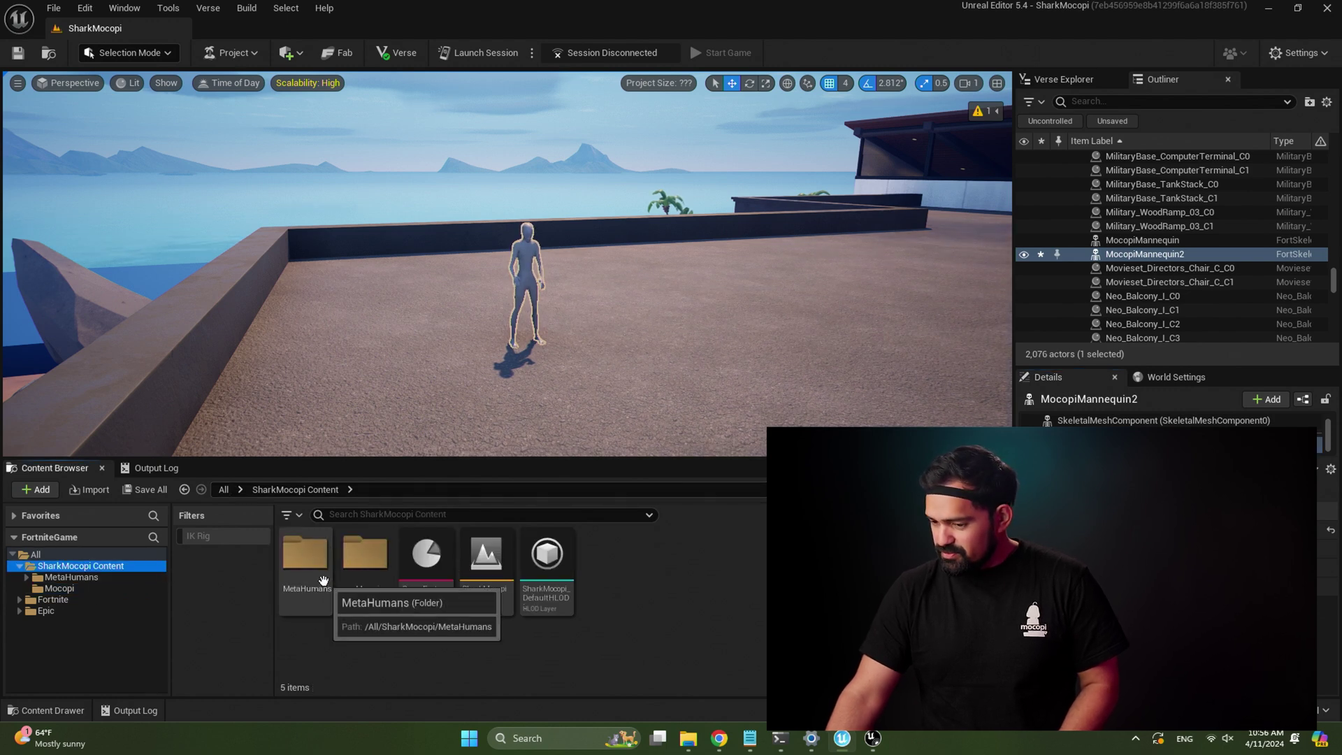
double_click(309, 553)
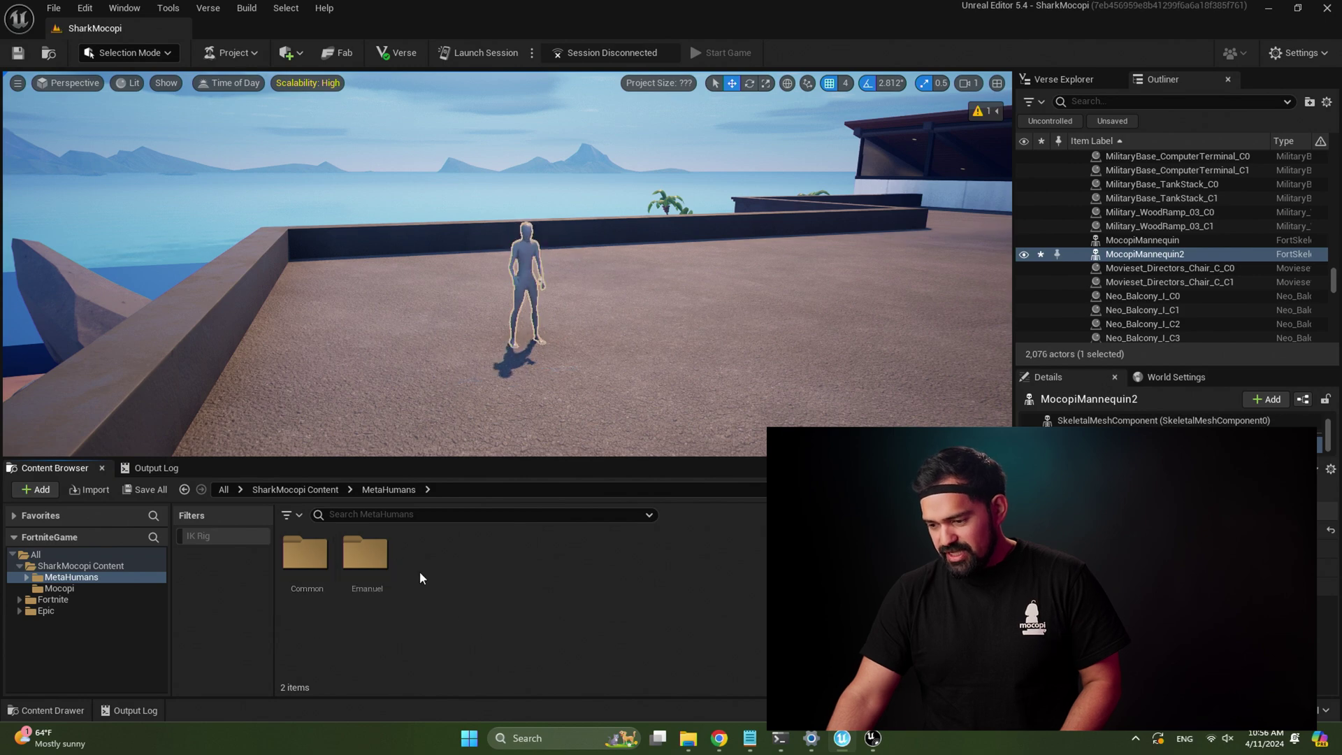
double_click(360, 552)
right_drag(489, 279, 385, 269)
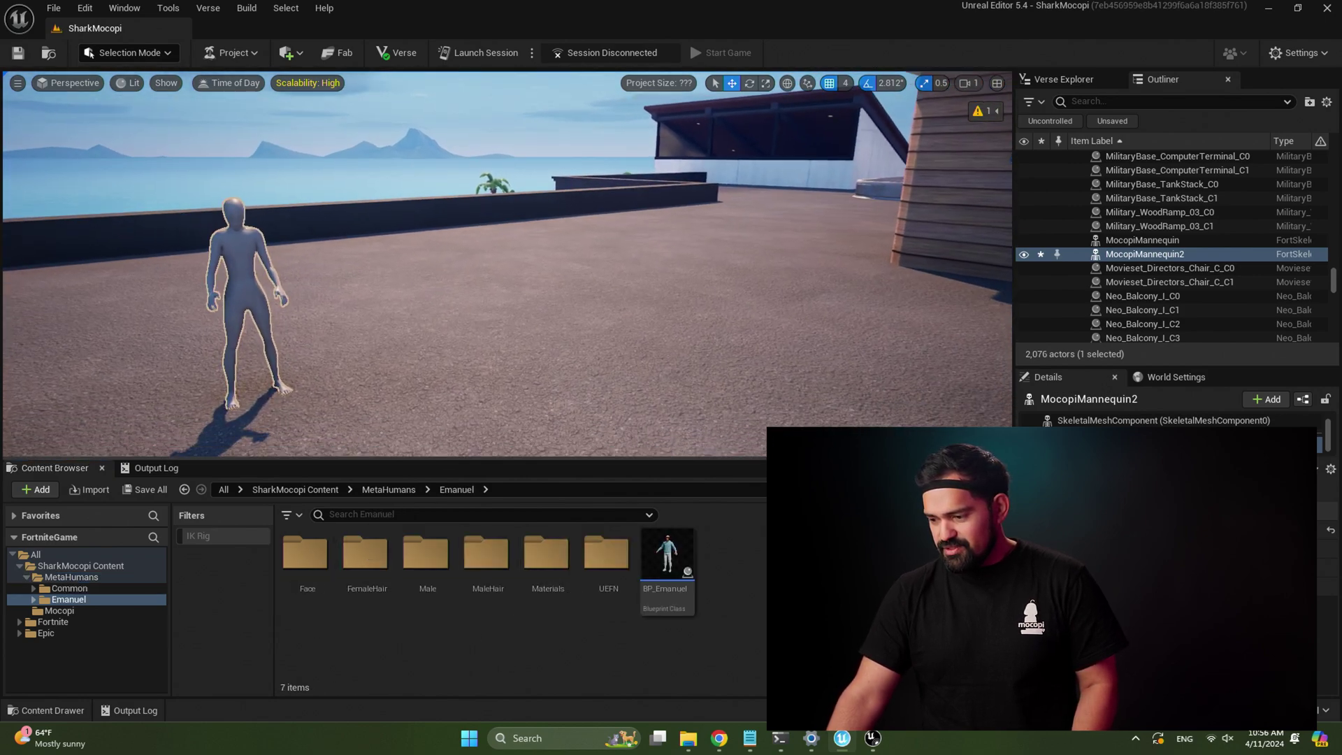
click(675, 556)
drag(541, 383, 540, 383)
mouse_move(540, 384)
right_down()
mouse_move(587, 384)
mouse_move(546, 384)
right_up()
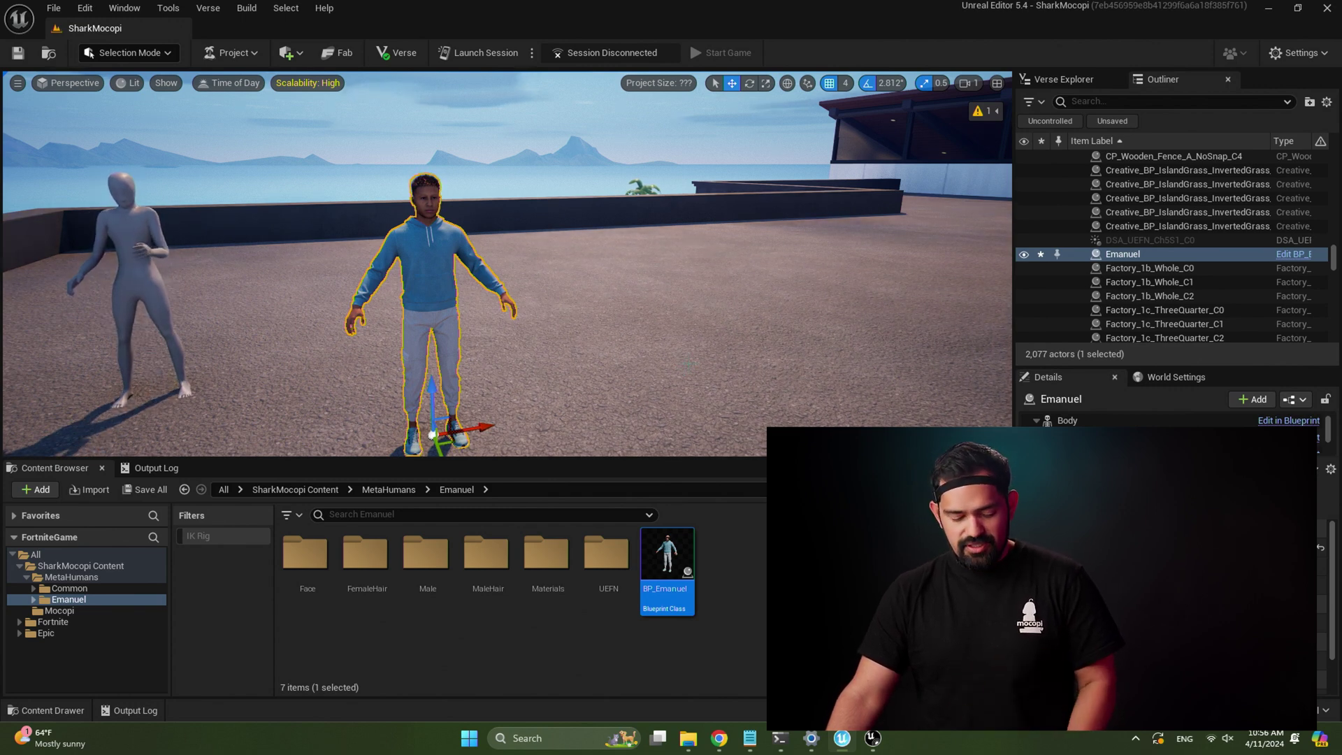
right_drag(546, 383, 616, 384)
scroll(699, 356, down, 2)
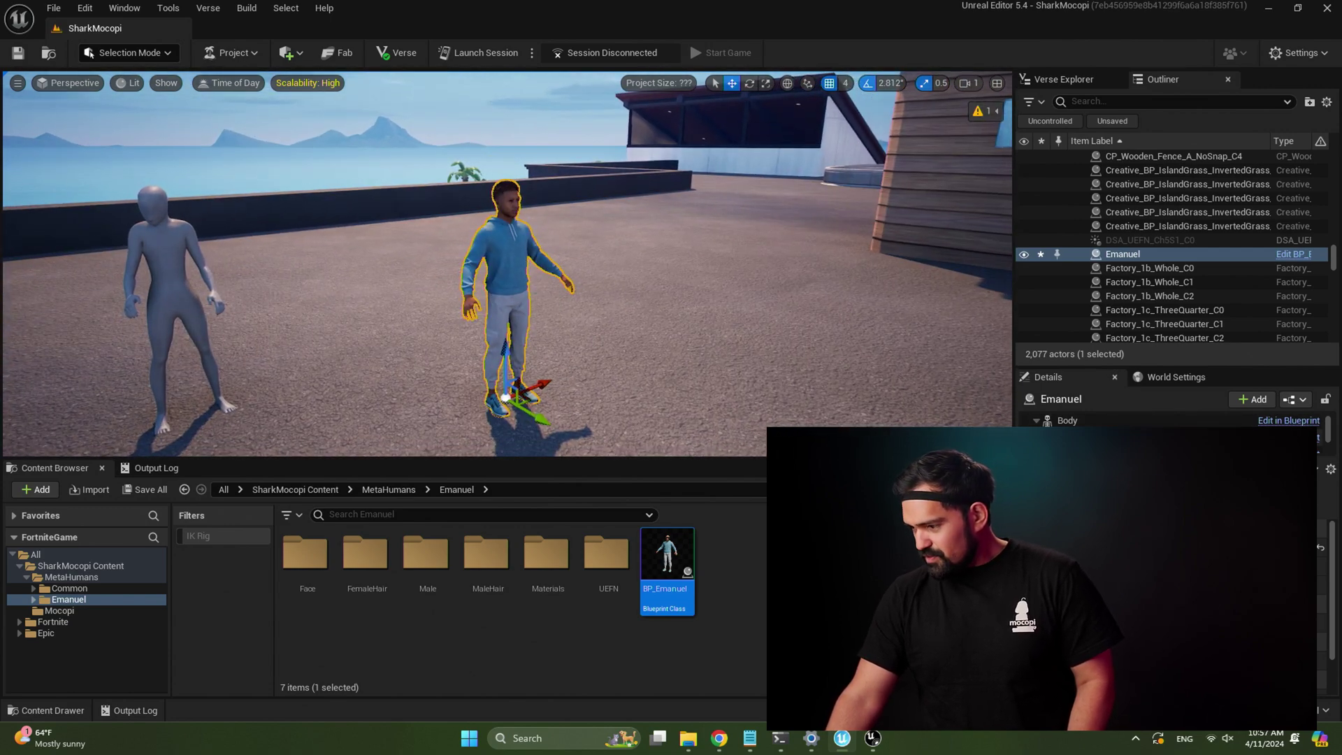
Step: Locate the skeletal mesh asset of Emanuel's Body component, create an IK Rig from m_med_nrw_body, and open it
click(1073, 421)
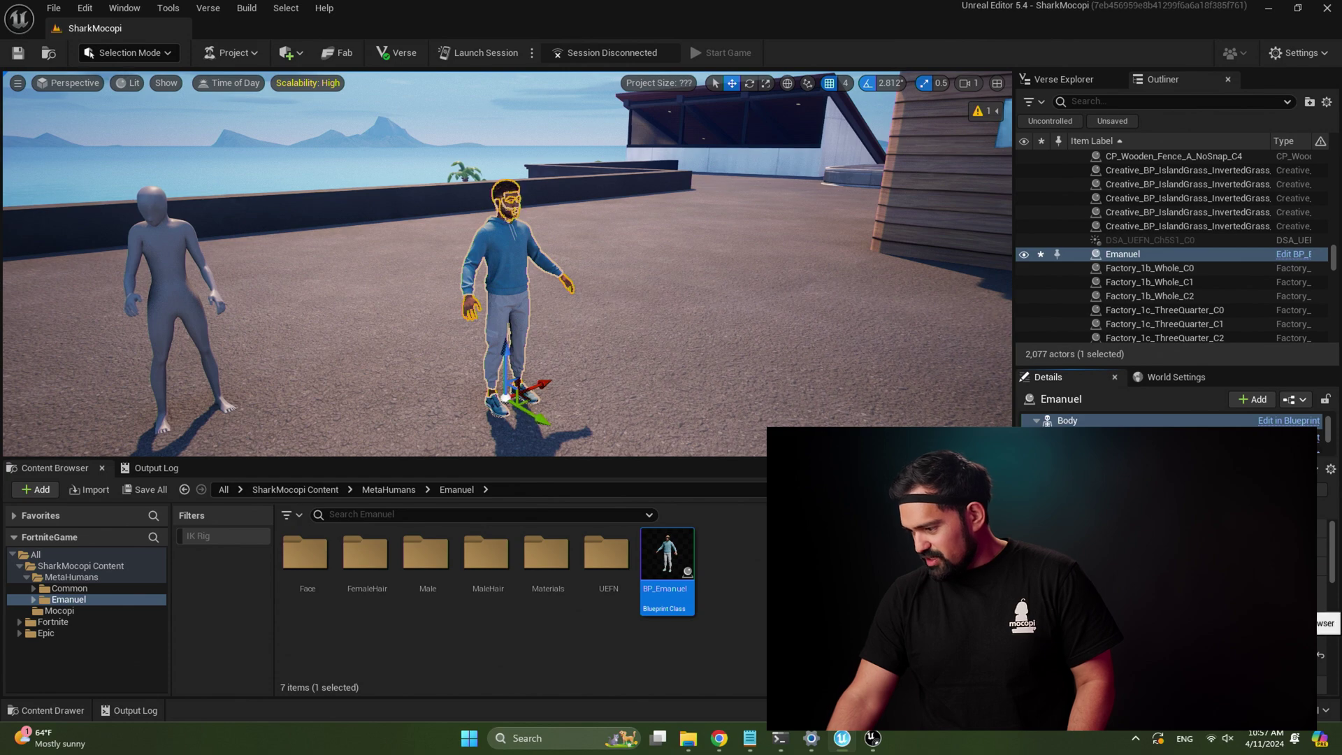
key(ctrl+b)
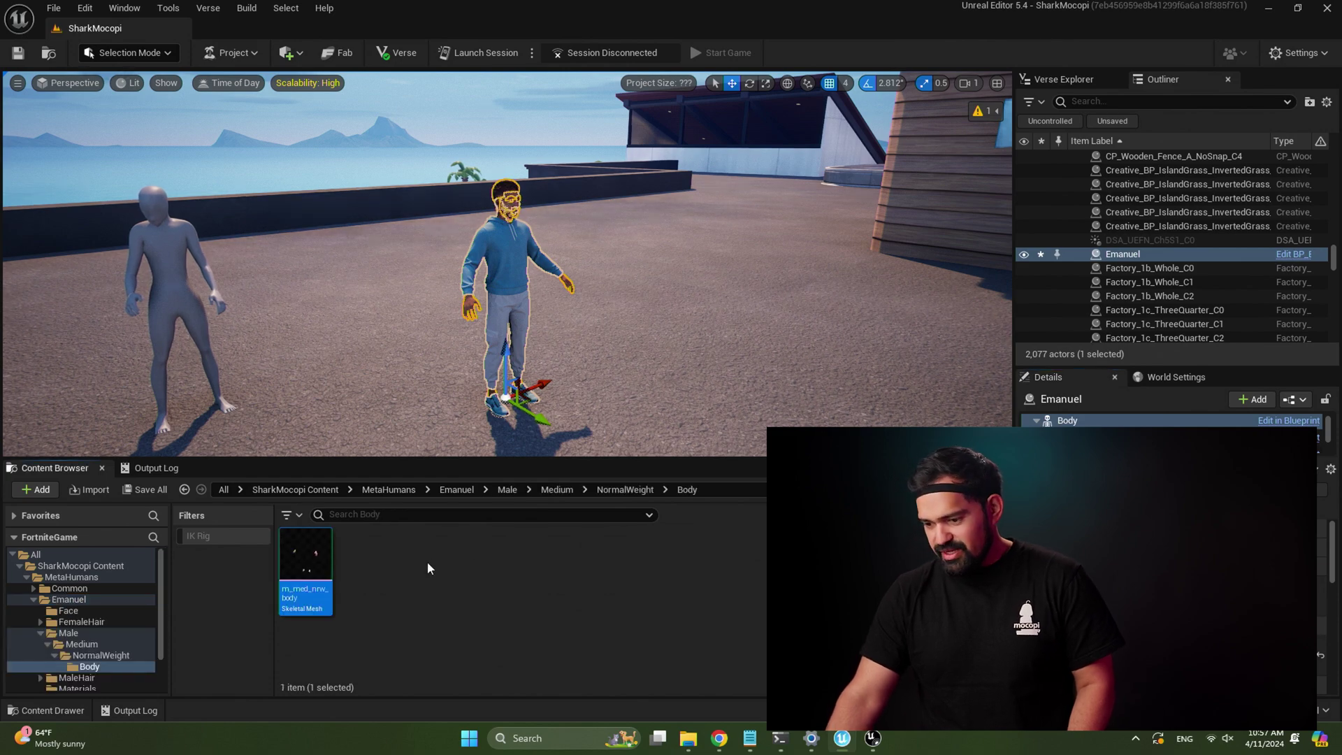
mouse_move(320, 567)
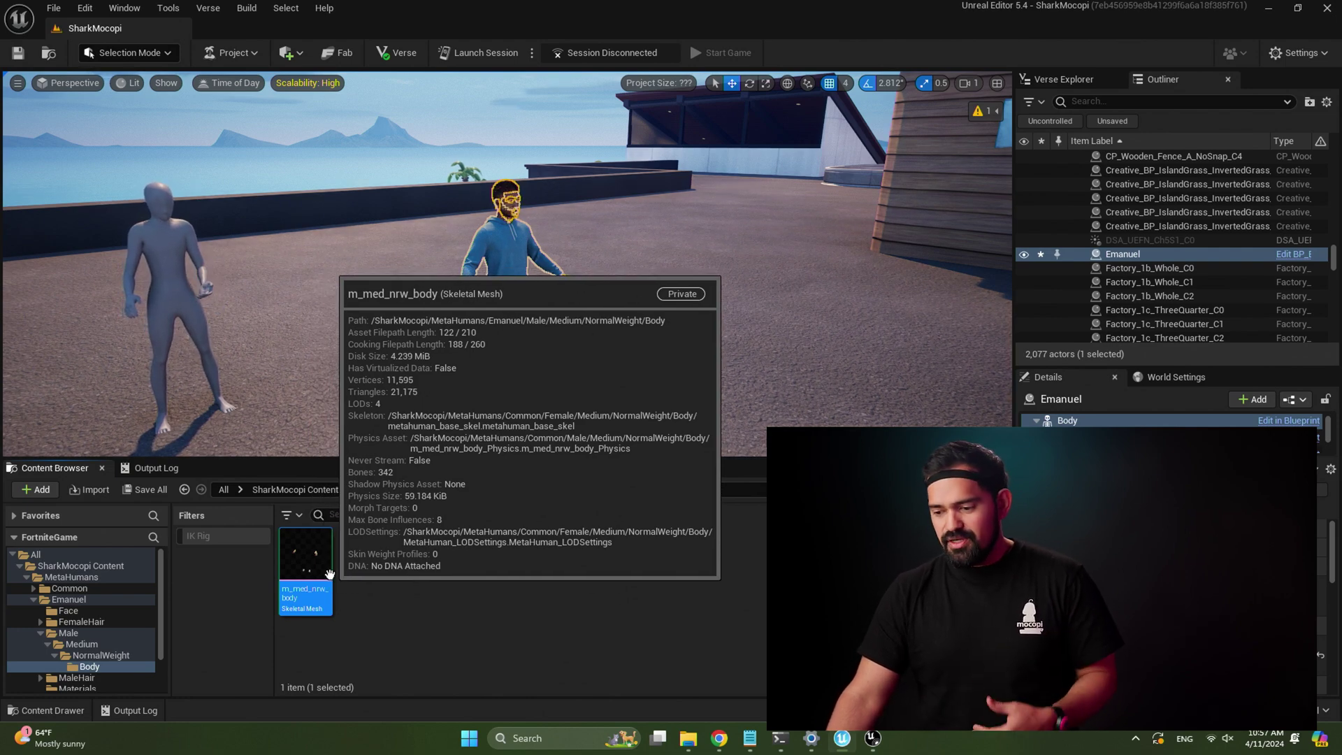
right_click(317, 567)
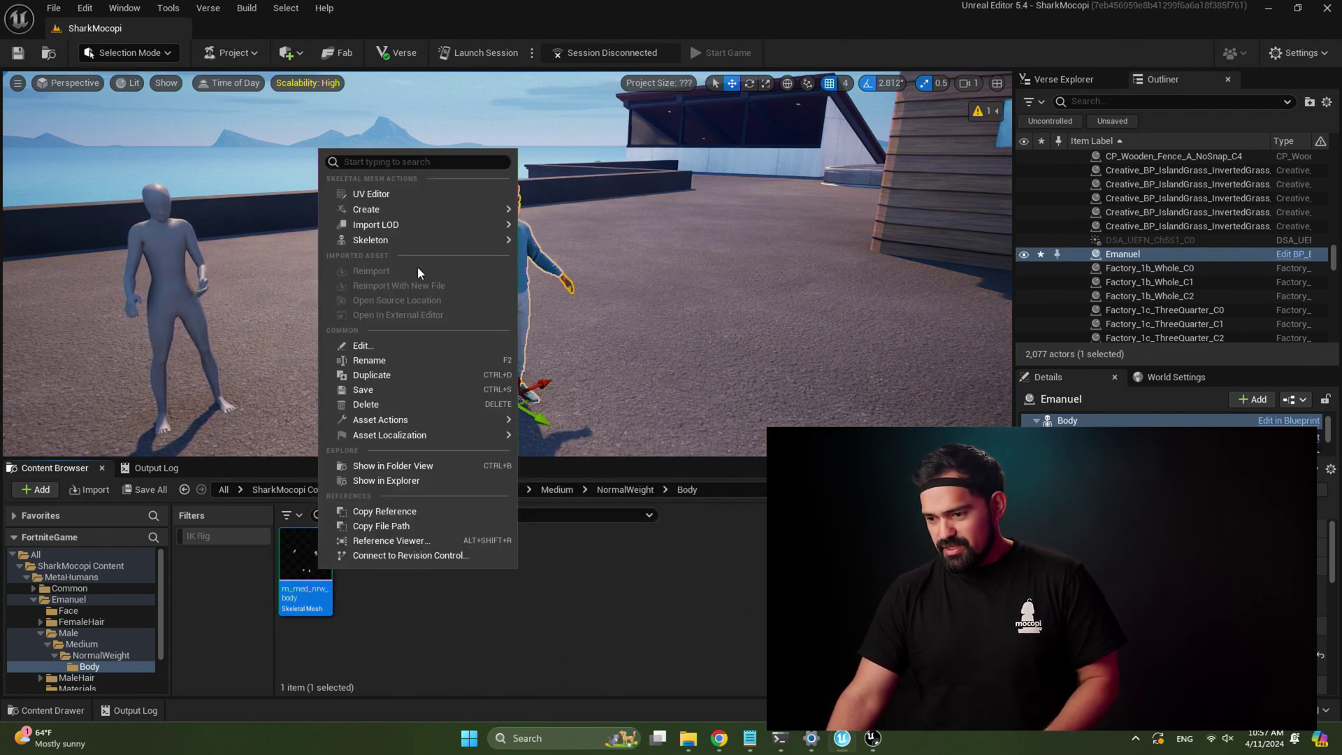
mouse_move(412, 209)
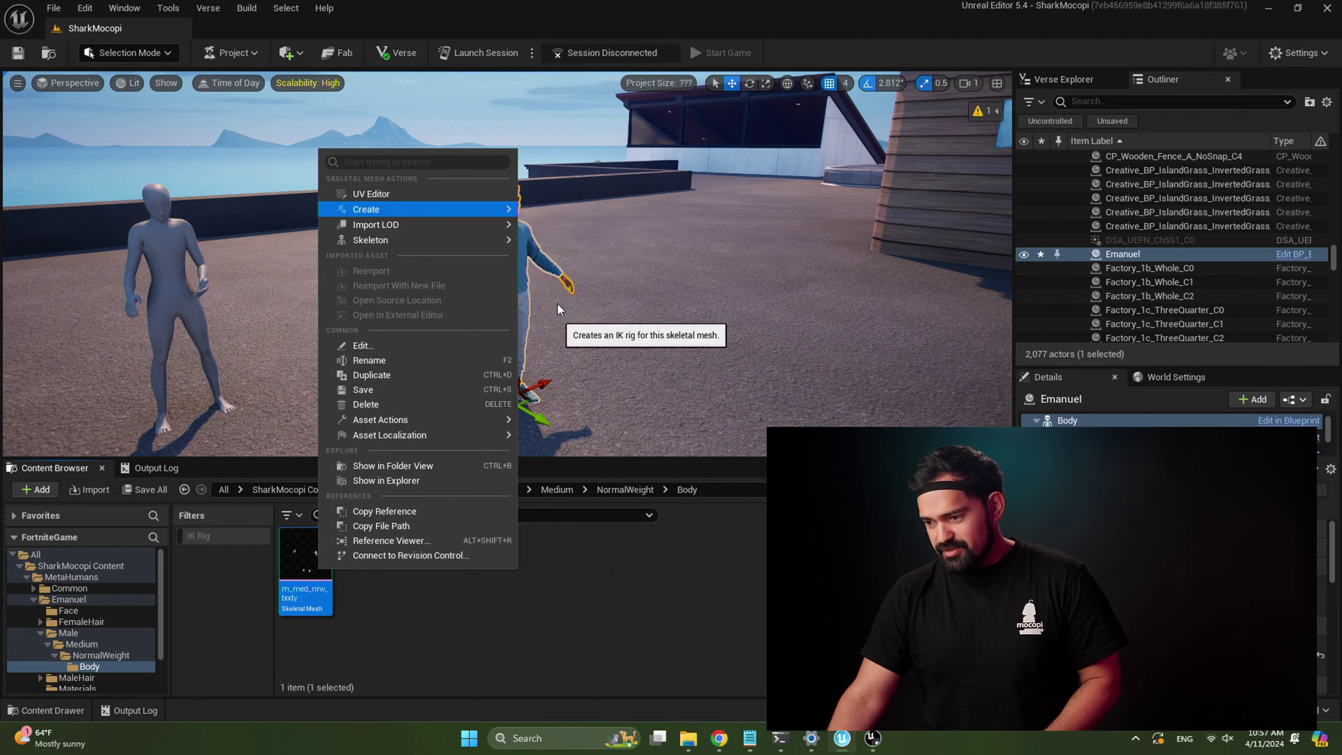
click(552, 307)
double_click(384, 569)
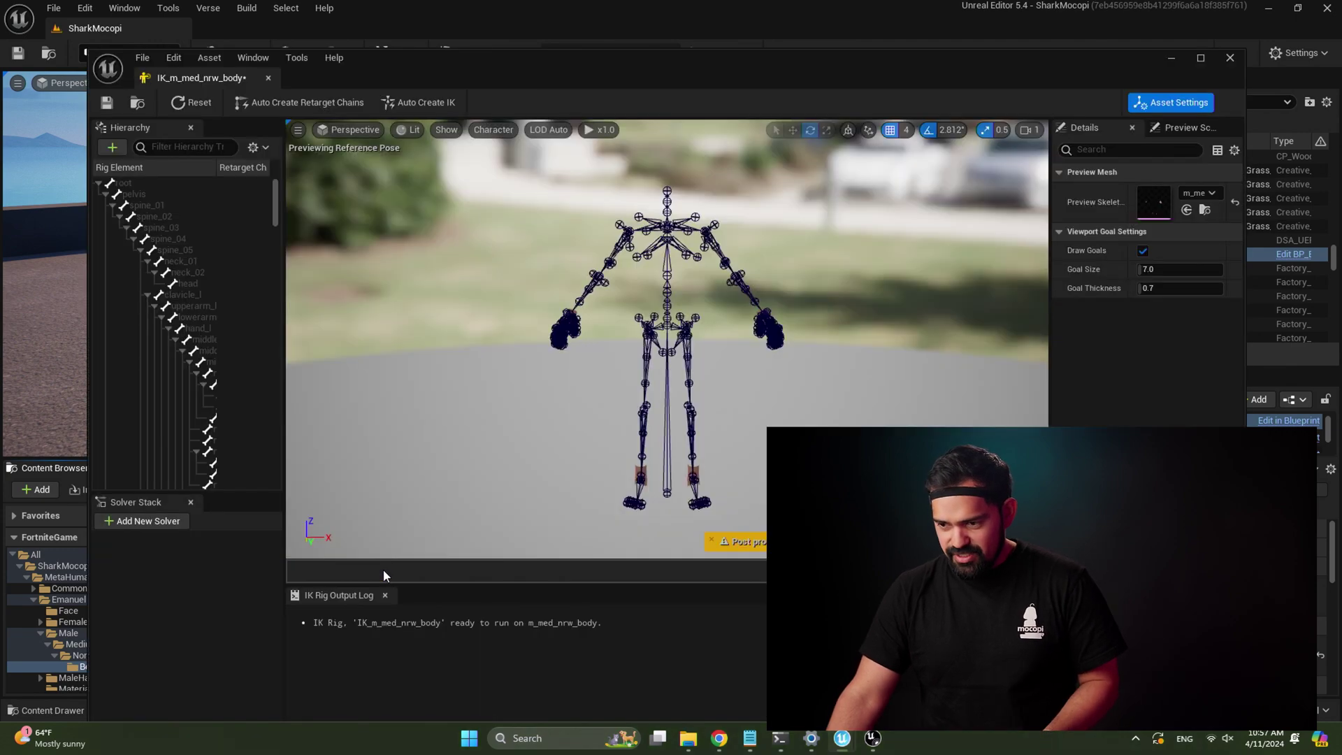
Step: Auto-create the retarget chains and the IK setup for the MetaHuman body rig, and close its editor
click(353, 106)
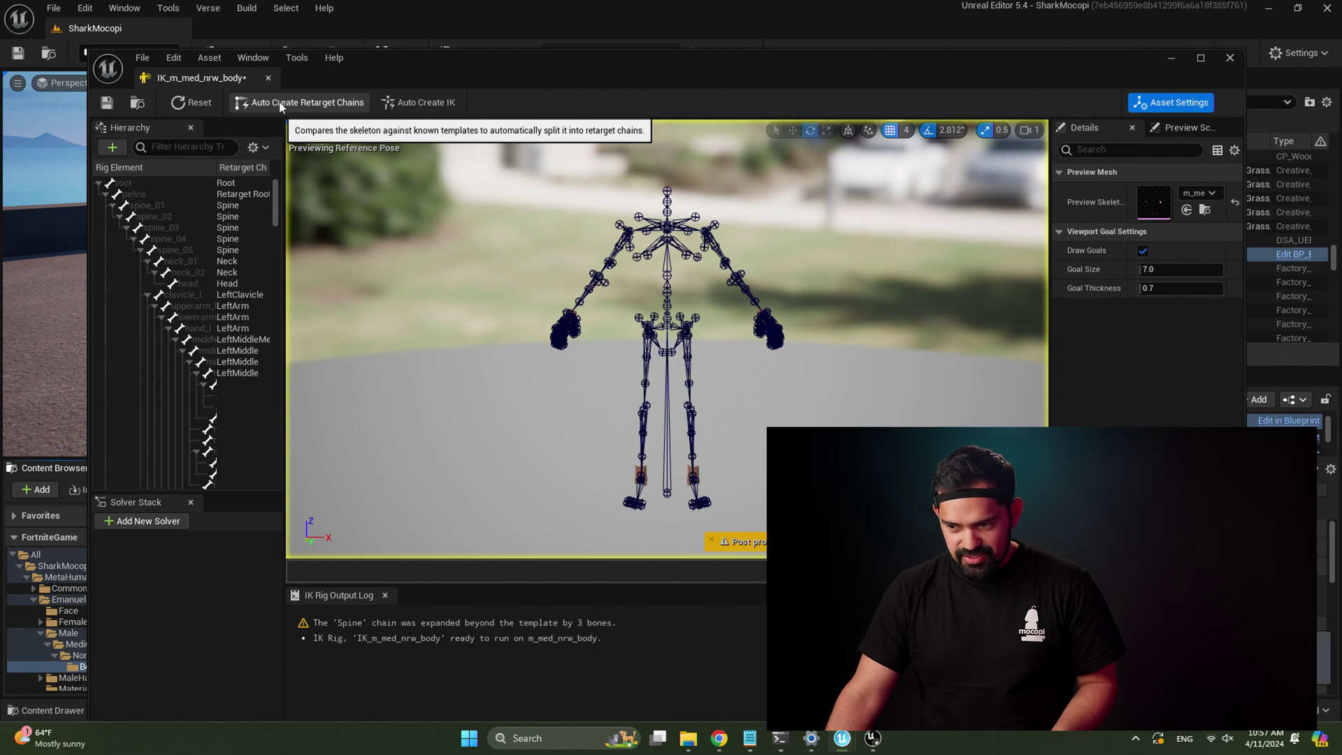
click(417, 105)
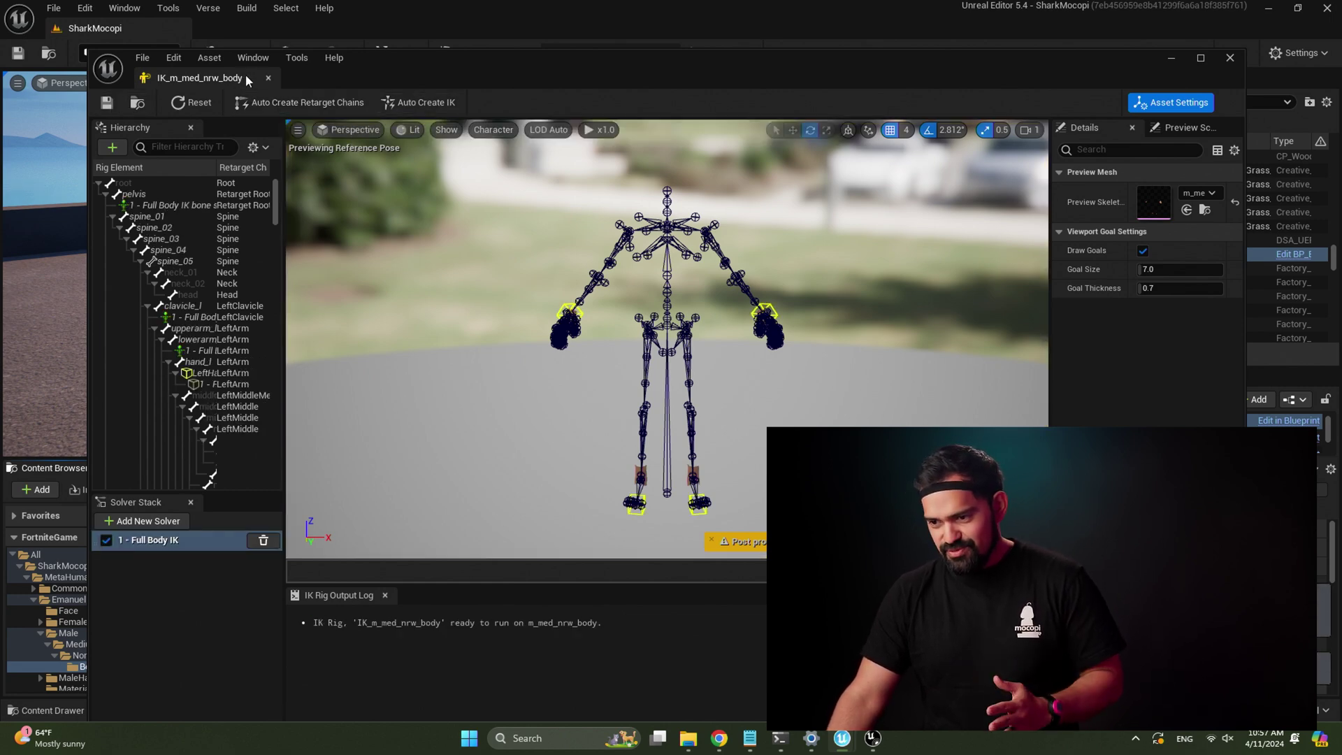
click(267, 78)
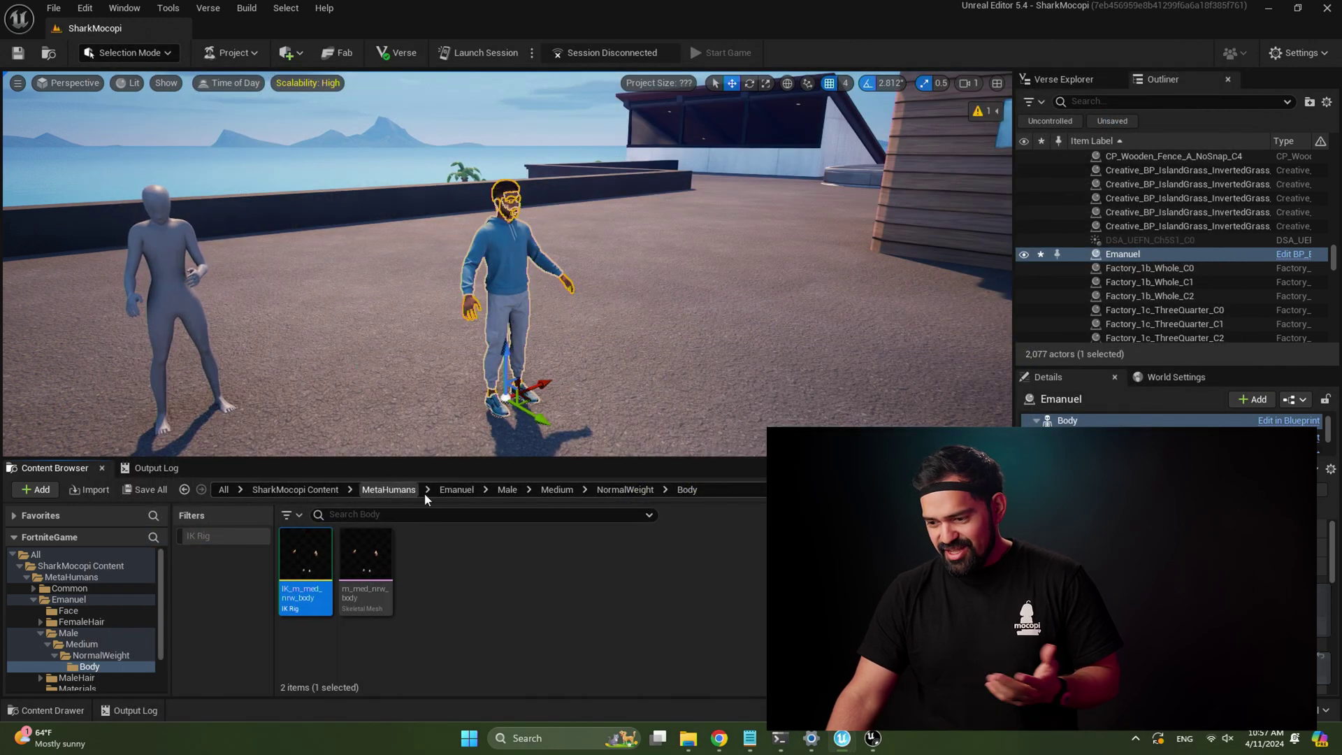
Step: Create an IK Retargeter from IK_MocopiMannequin in the Mocopi folder
click(299, 491)
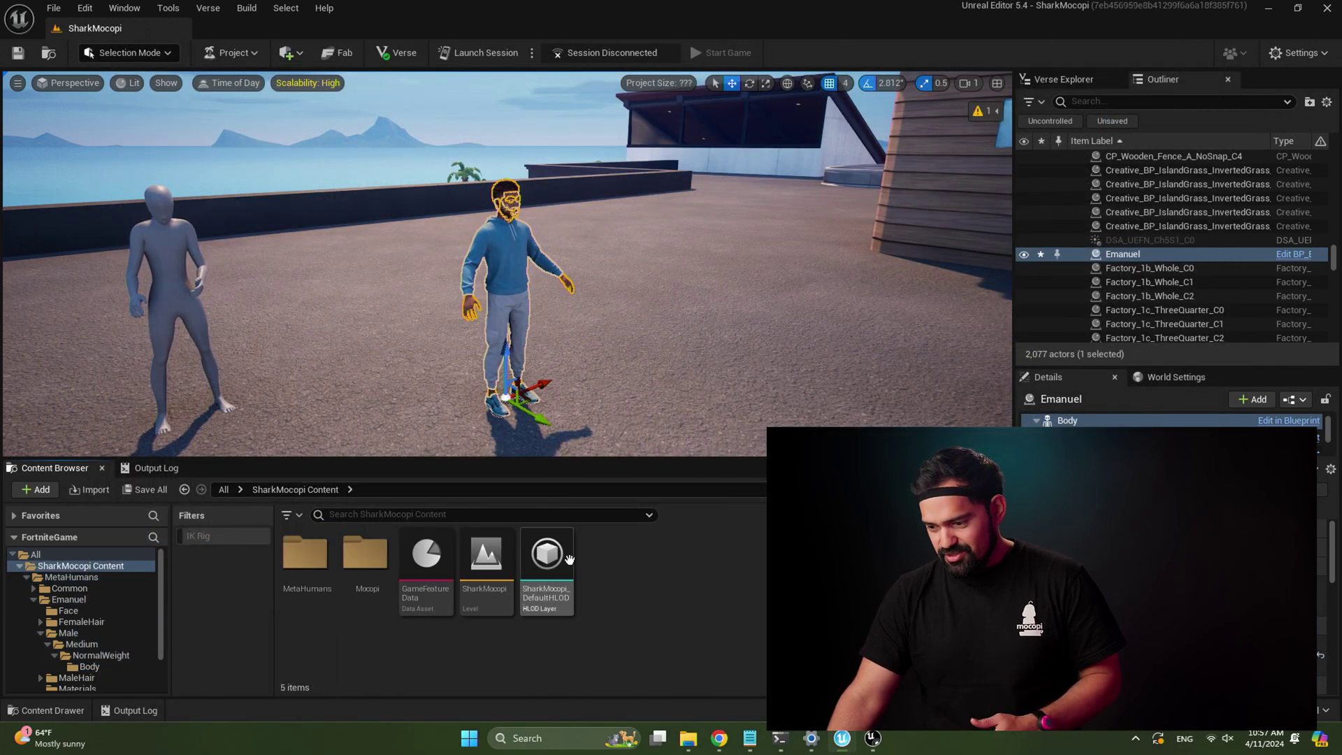
double_click(365, 556)
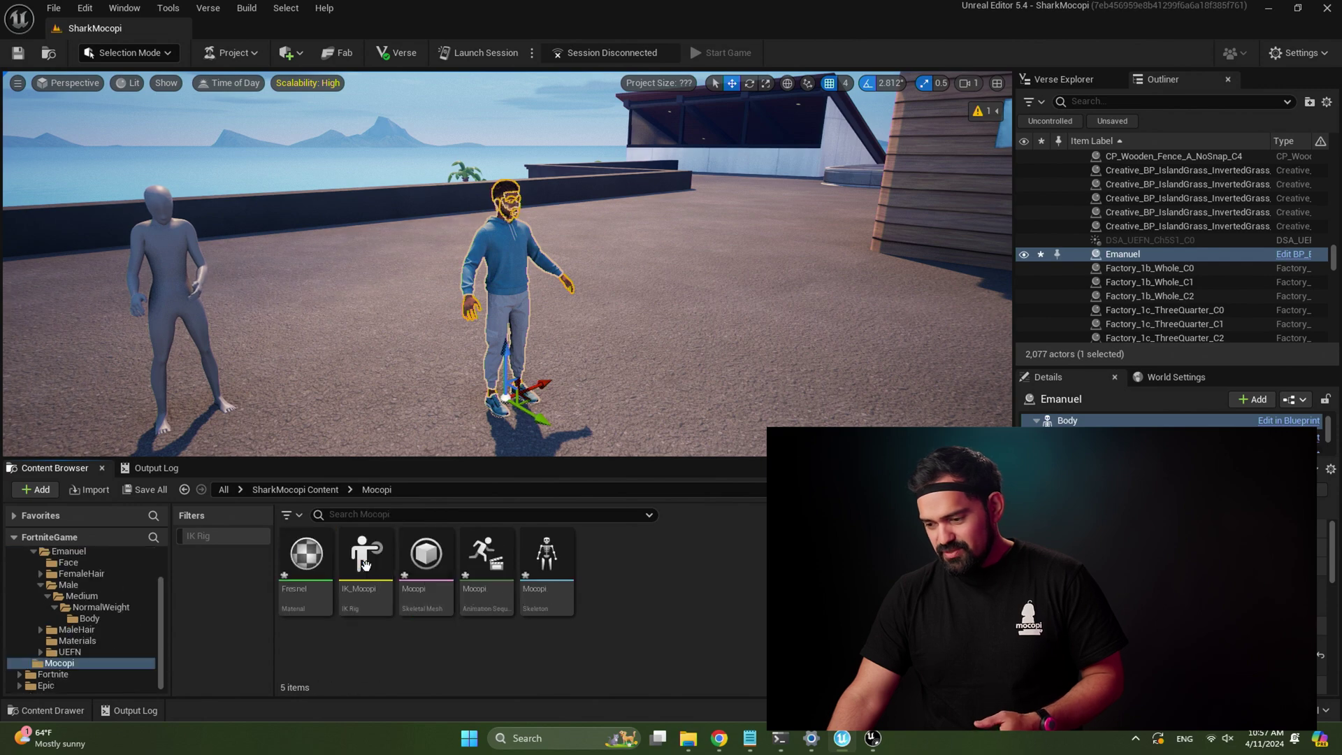
click(365, 565)
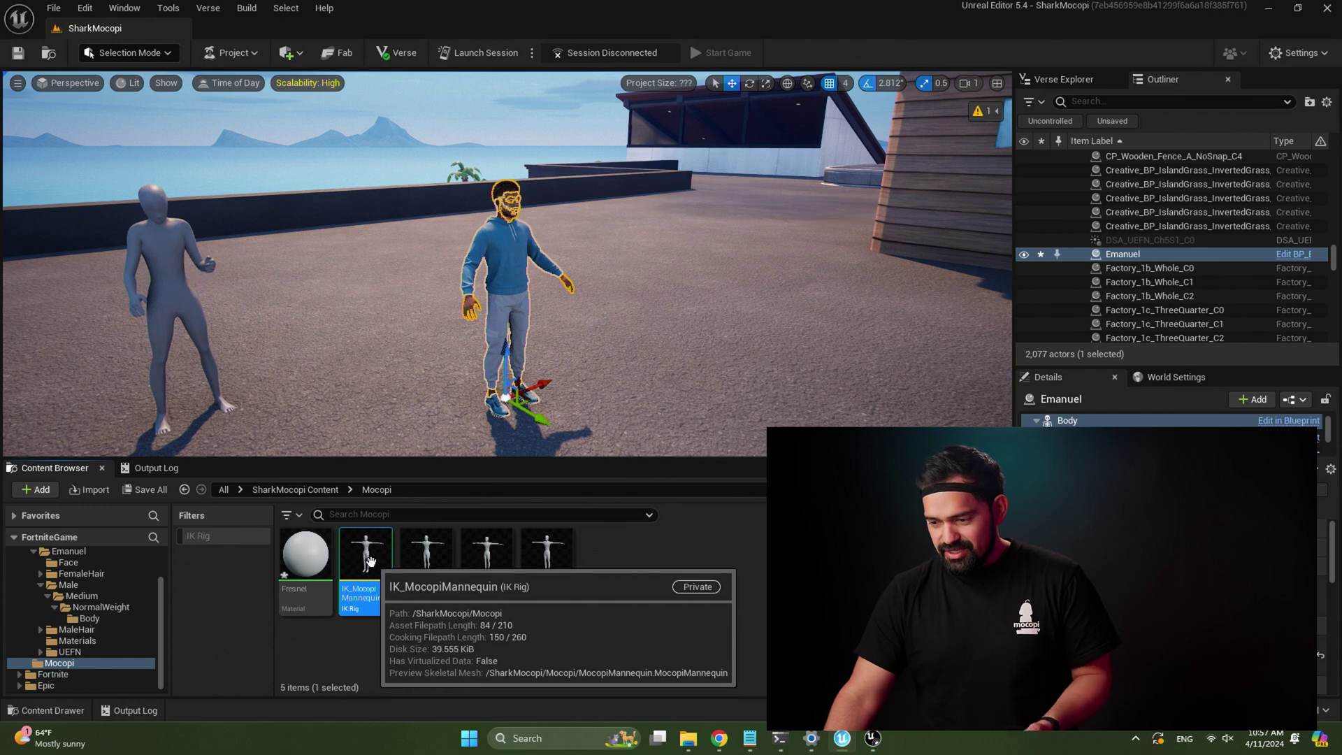
right_click(371, 562)
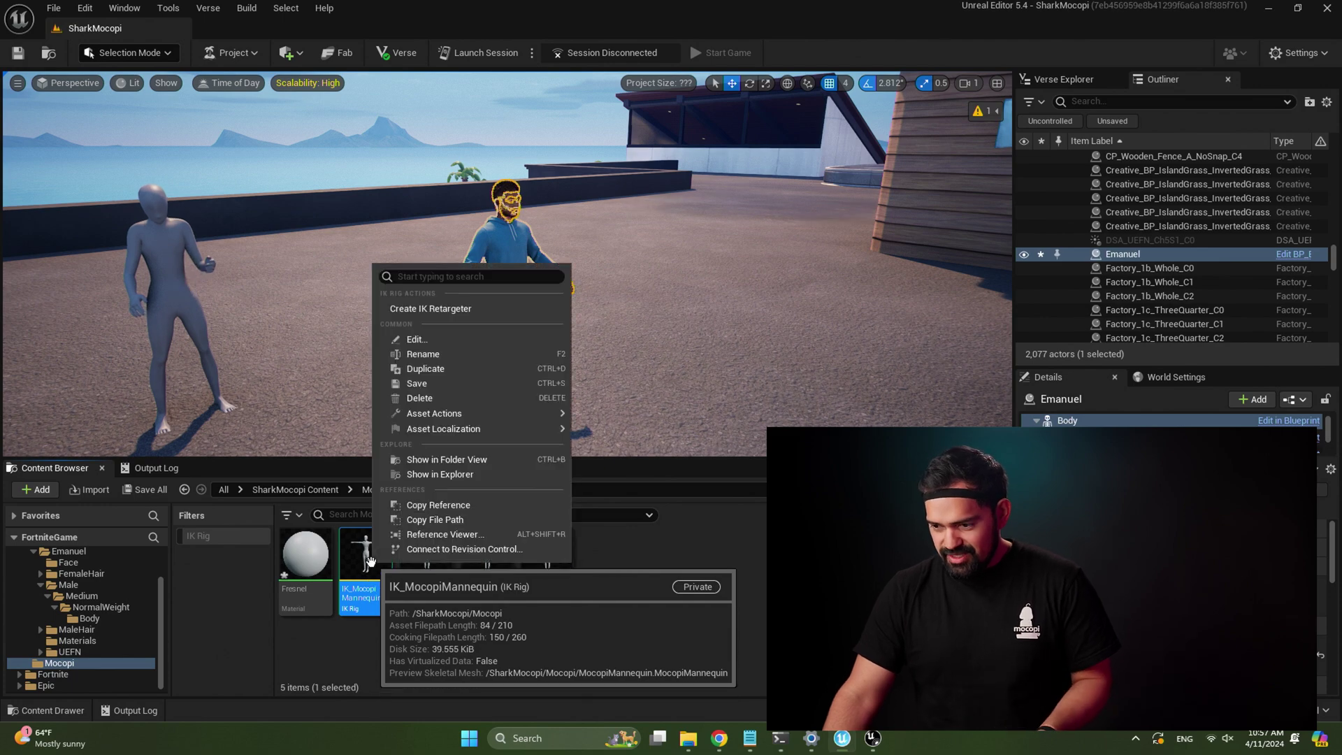
click(485, 309)
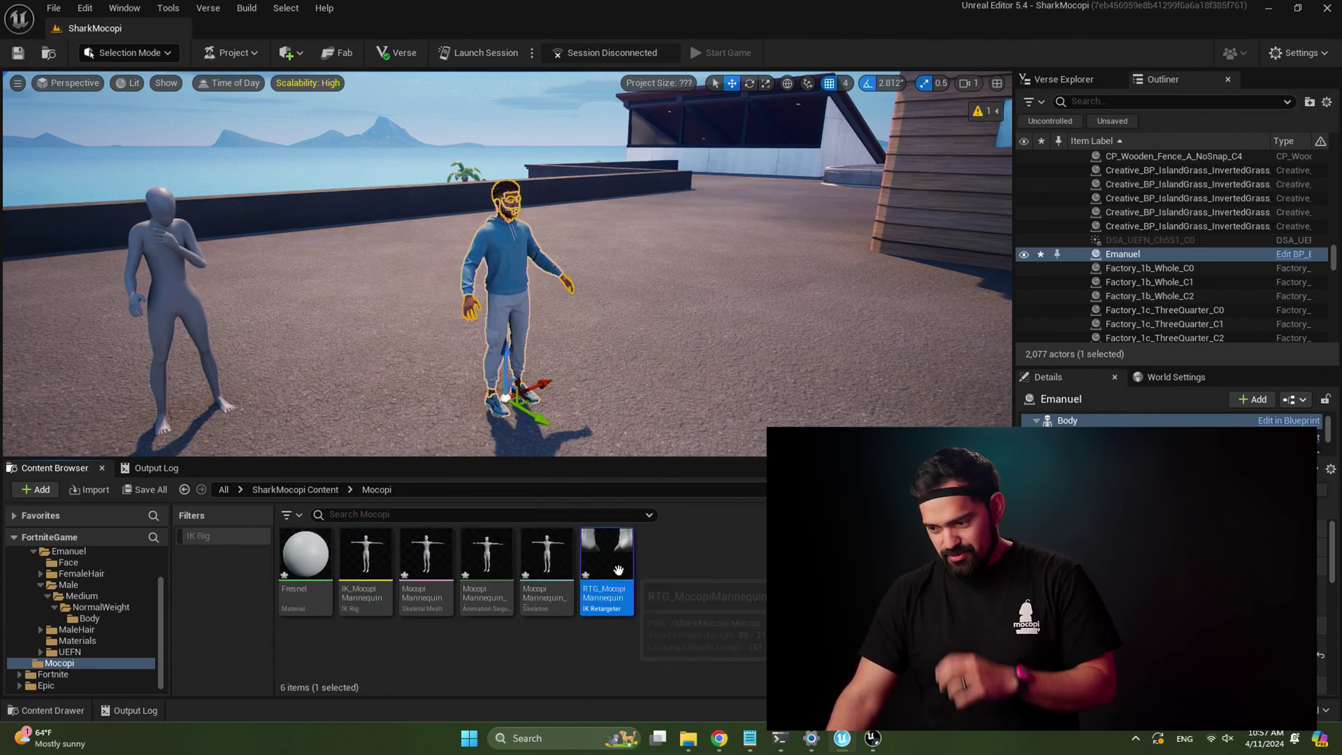
Step: Open the mannequin's retargeter, set its target IK Rig to IK_m_med_nrw_body, and switch to editing the retarget pose
double_click(620, 570)
drag(739, 79, 695, 66)
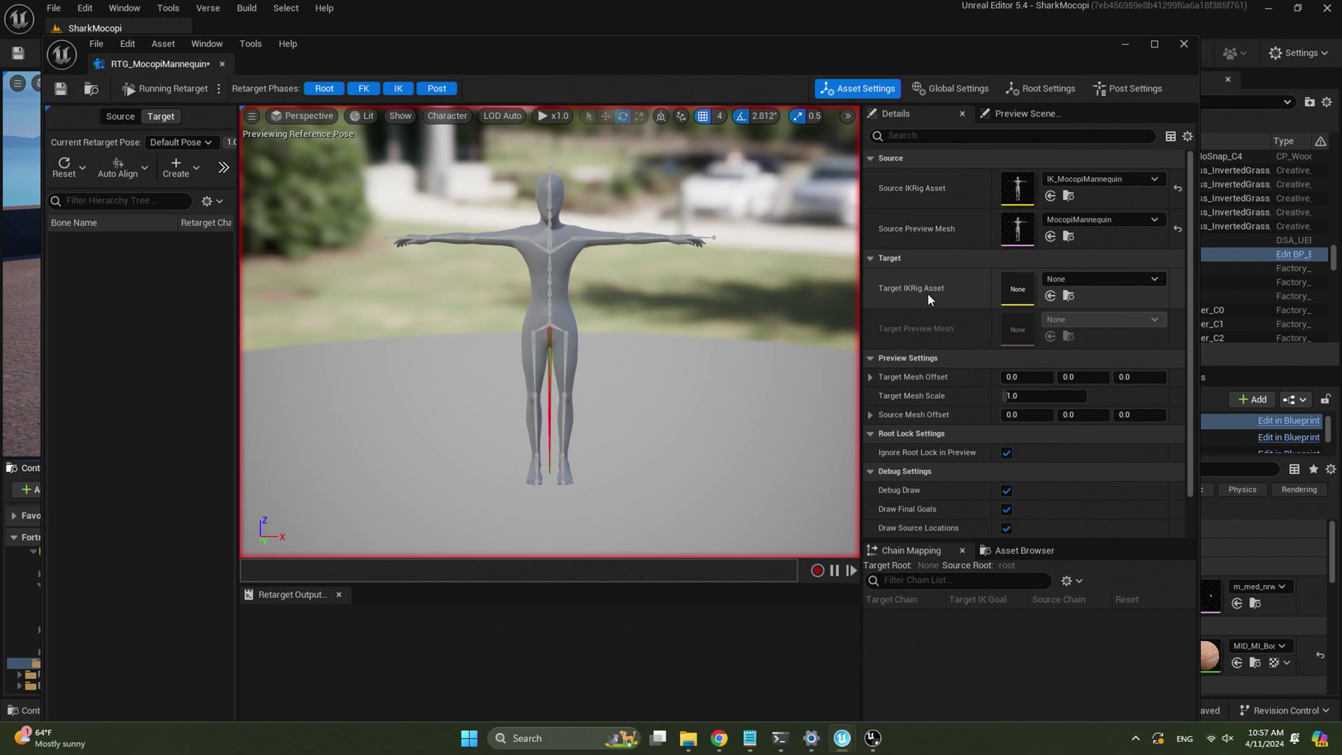
click(1127, 280)
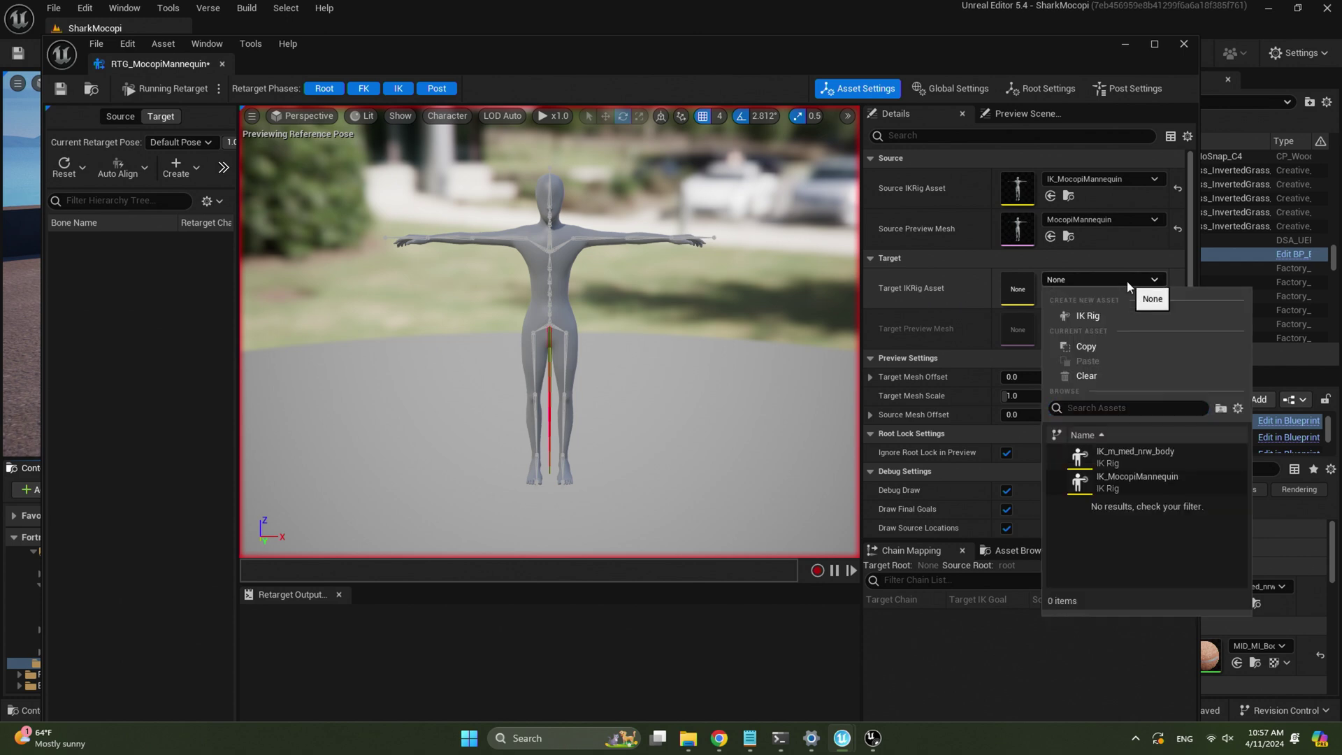
click(1124, 456)
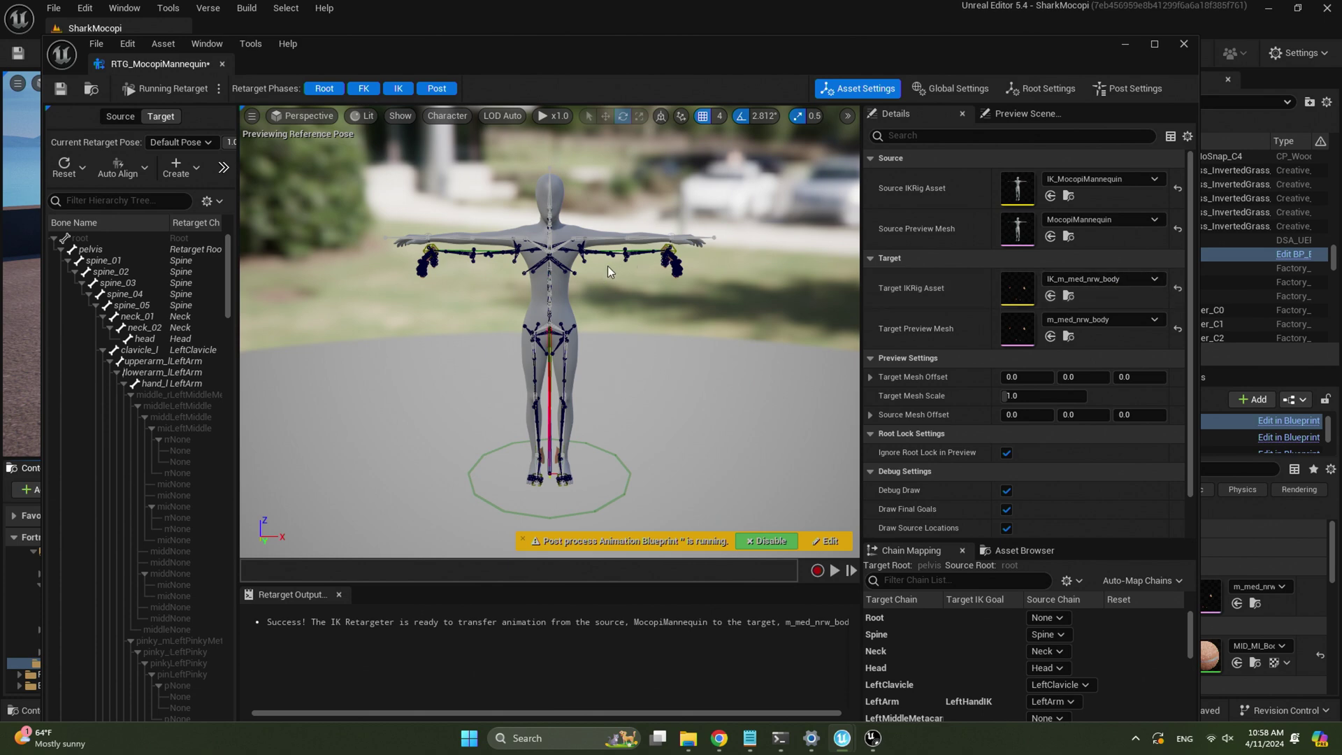
click(170, 88)
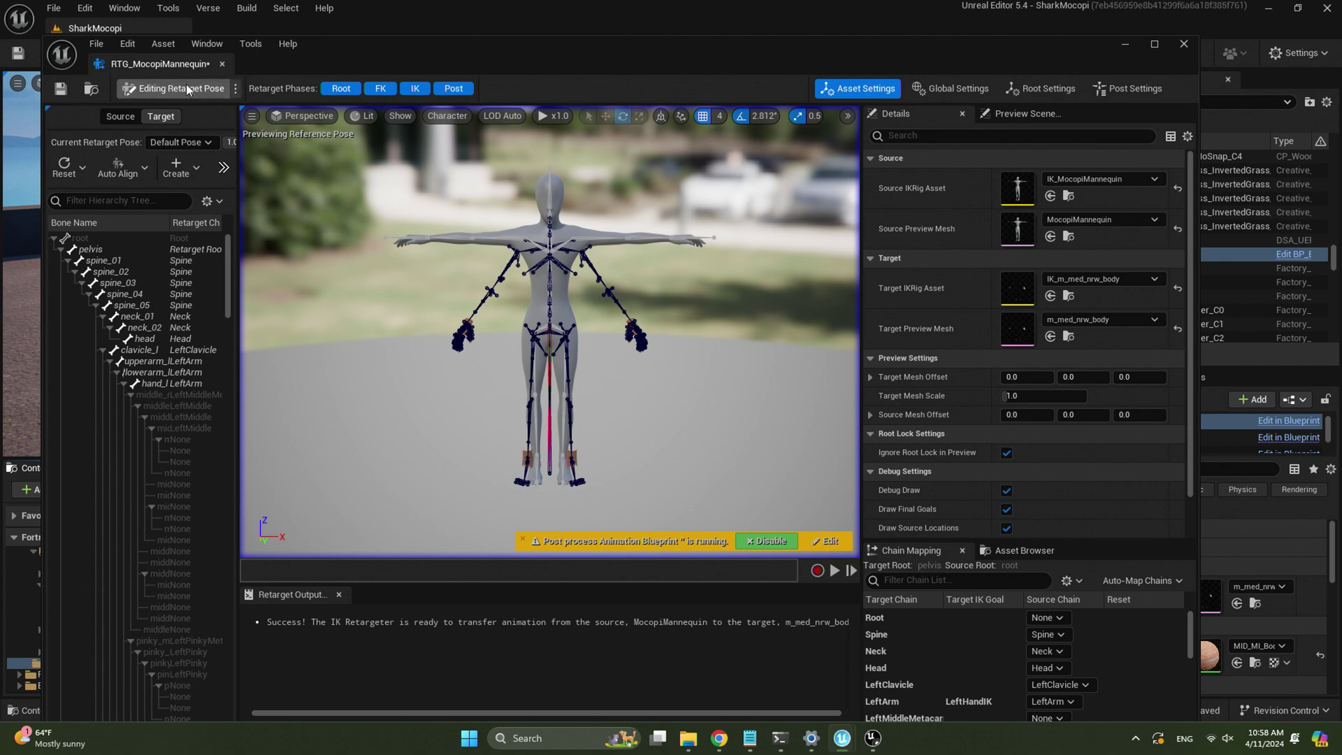
Step: Try auto-aligning all bones of the target skeleton, and reset them all to the reference pose
click(148, 168)
click(148, 193)
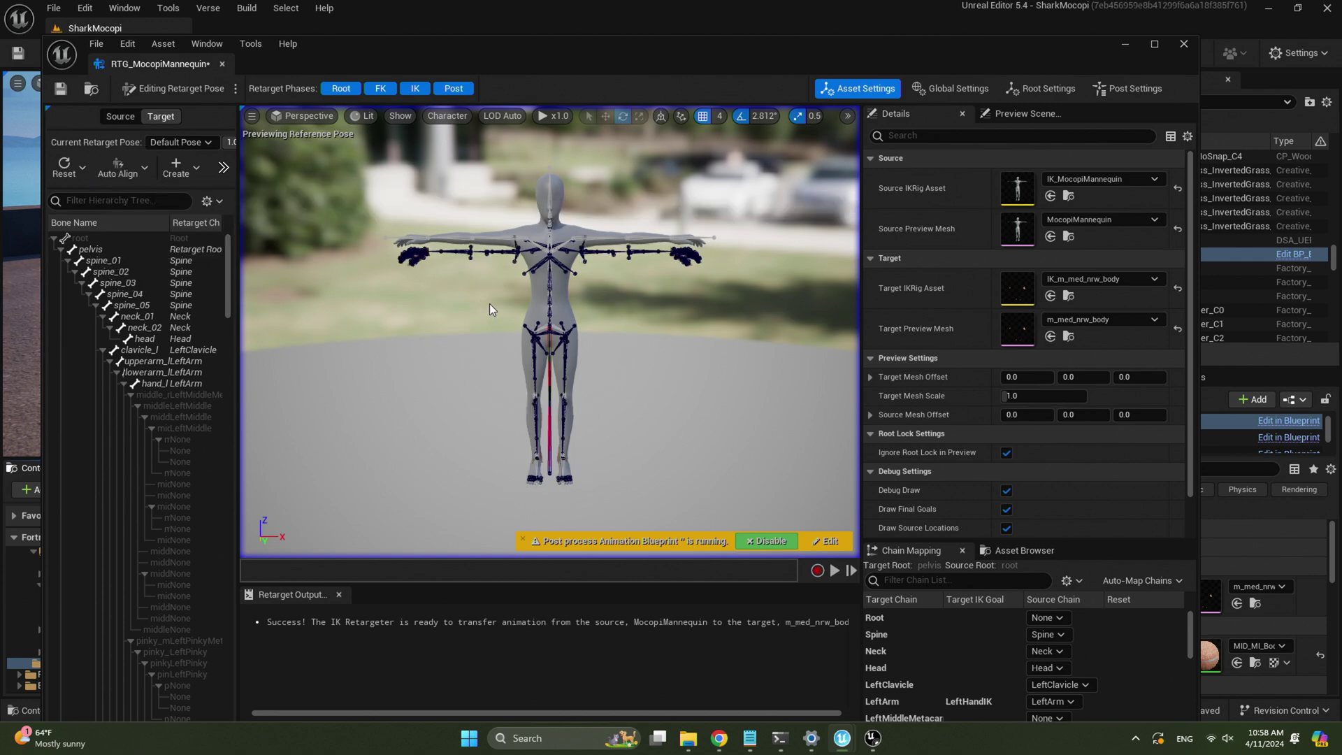
drag(478, 372, 455, 343)
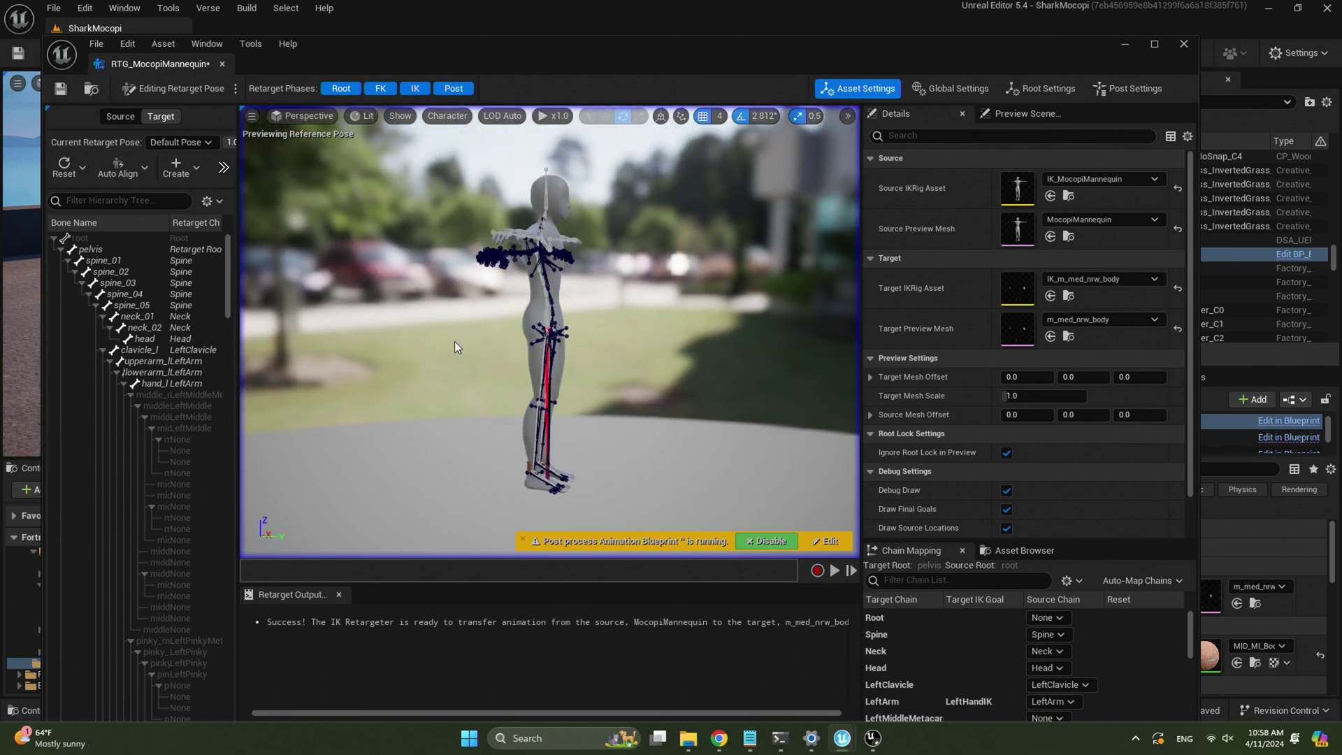
drag(455, 338, 493, 338)
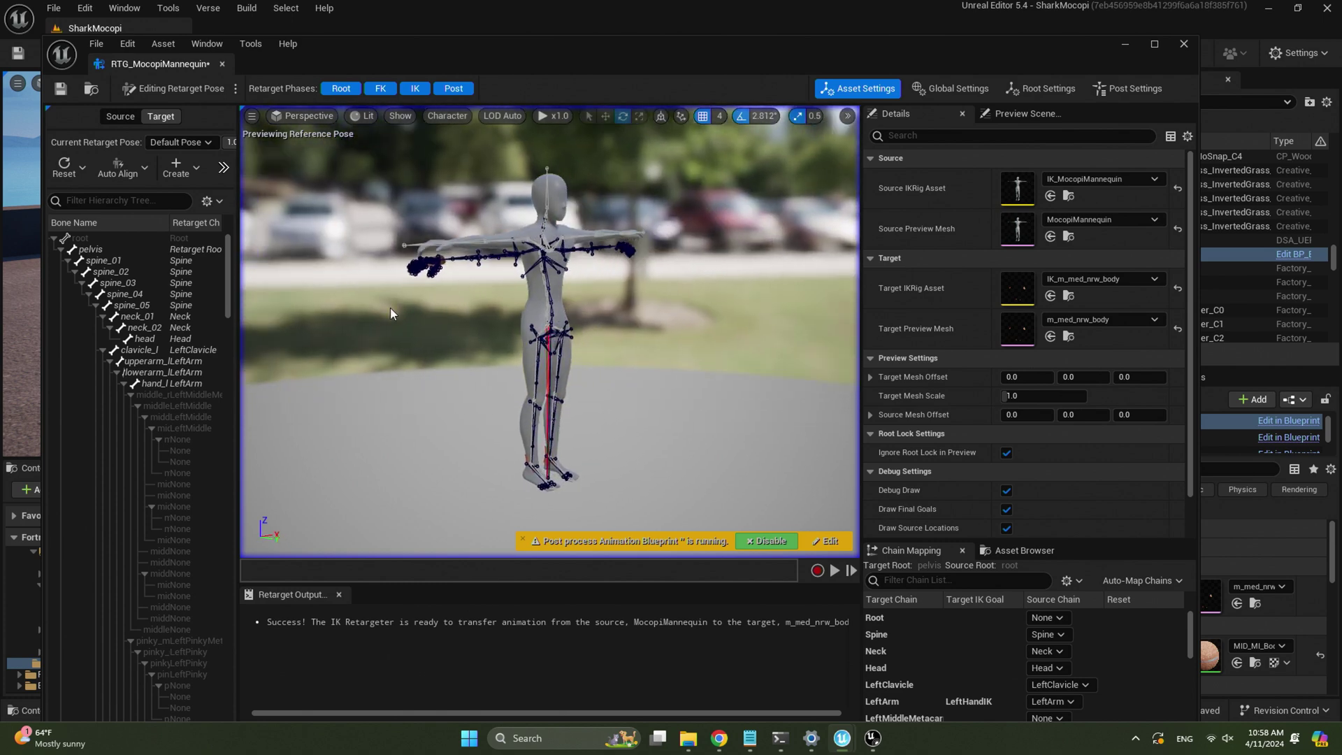
click(81, 168)
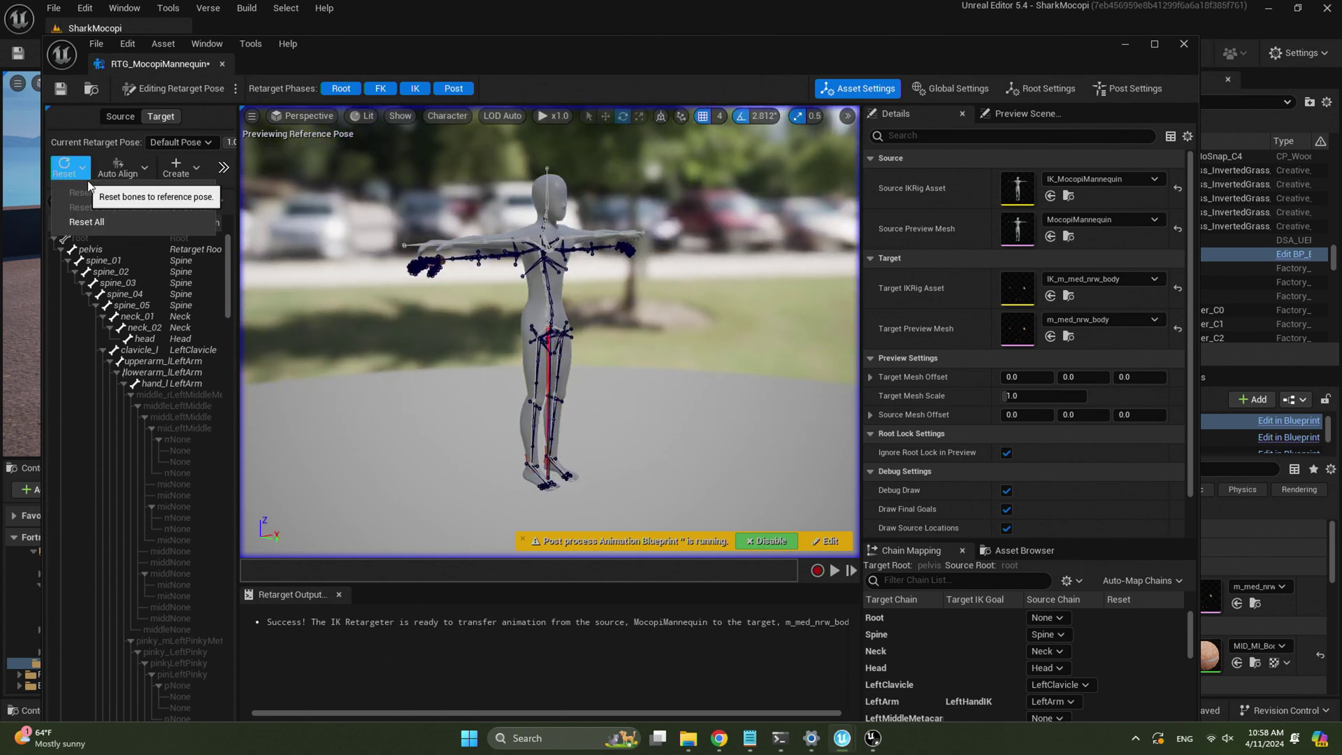
click(91, 219)
drag(433, 313, 465, 313)
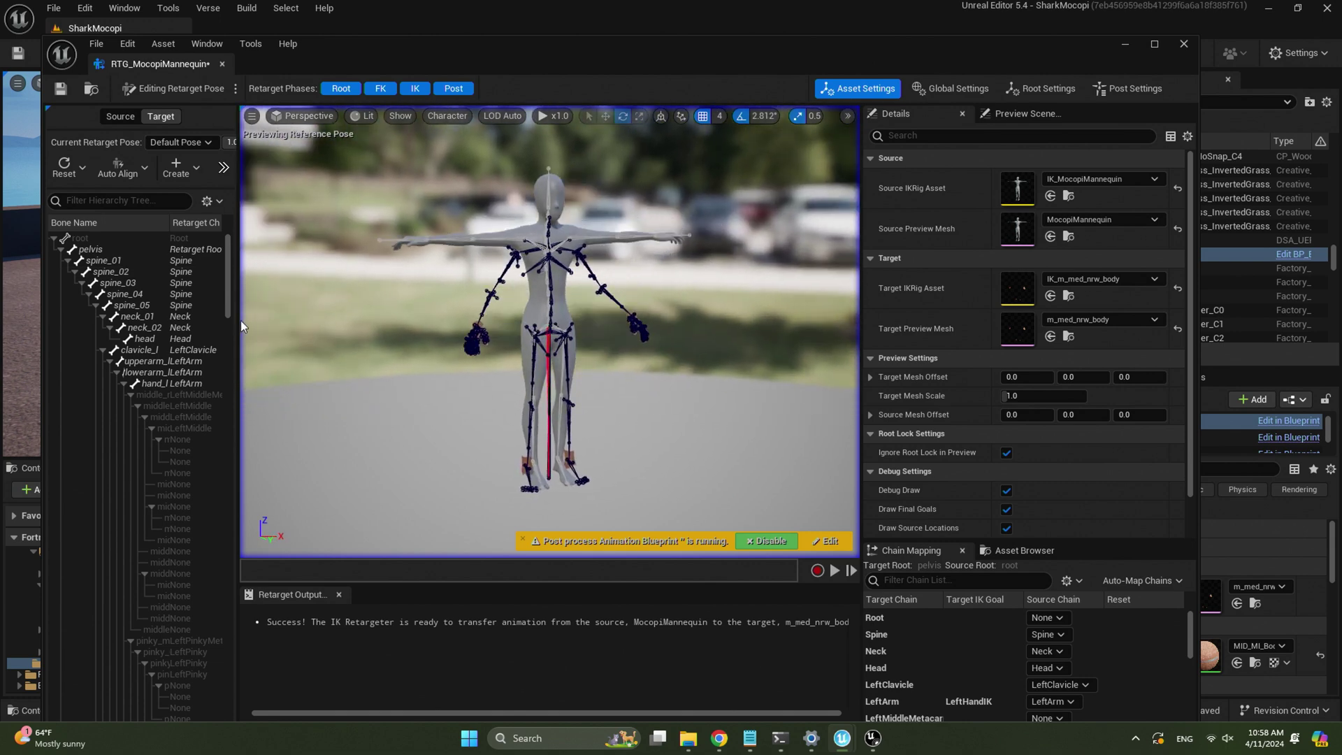
Step: Auto-align only the target's left arm bones from clavicle_l to hand_l with the source pose
click(148, 350)
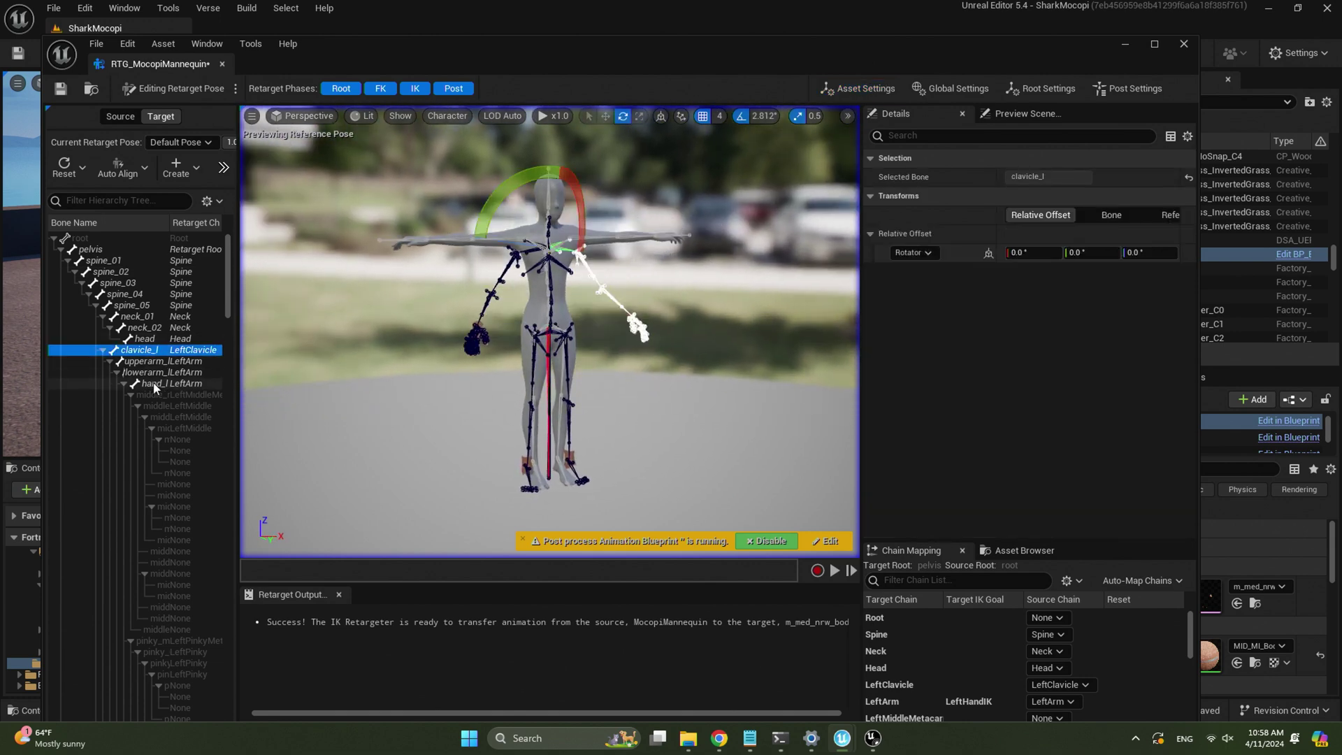
shift+click(153, 383)
click(147, 171)
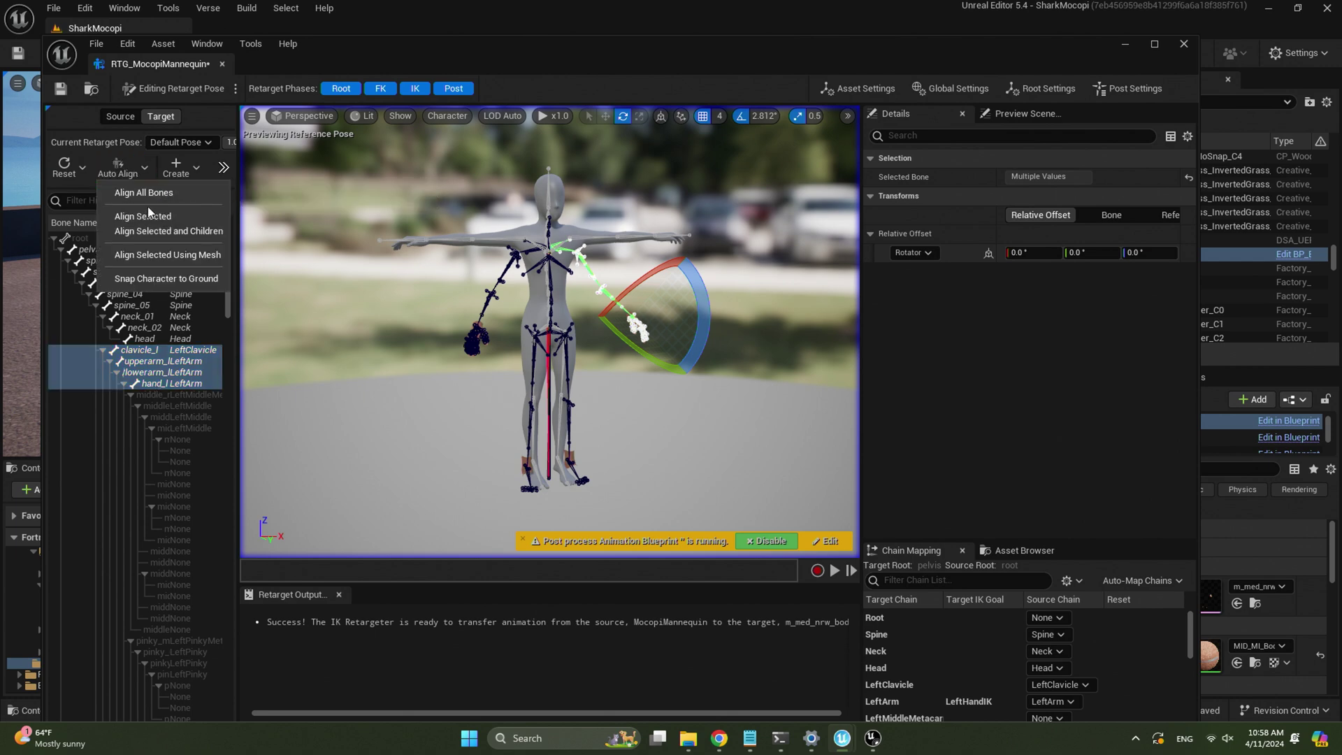
click(148, 213)
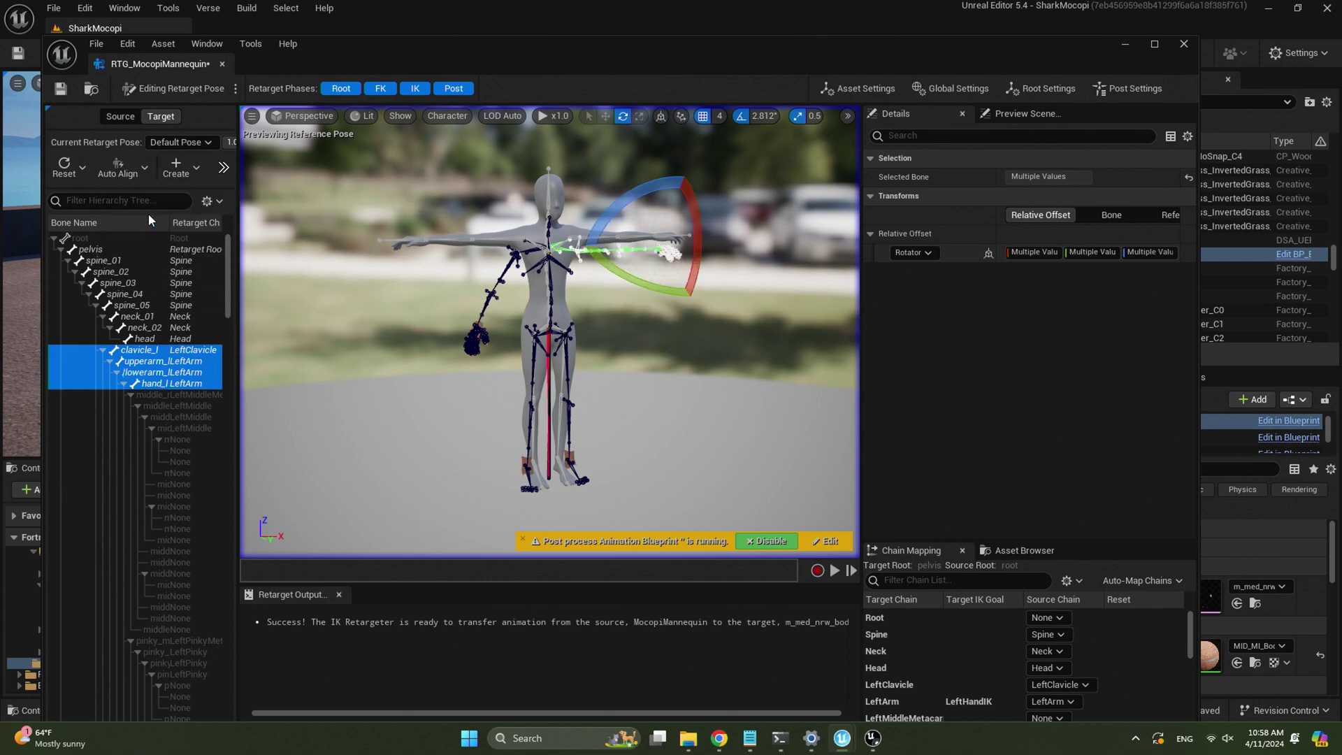
Step: Auto-align only the target's right arm bones from clavicle_r to hand_r with the source pose
click(103, 349)
click(128, 361)
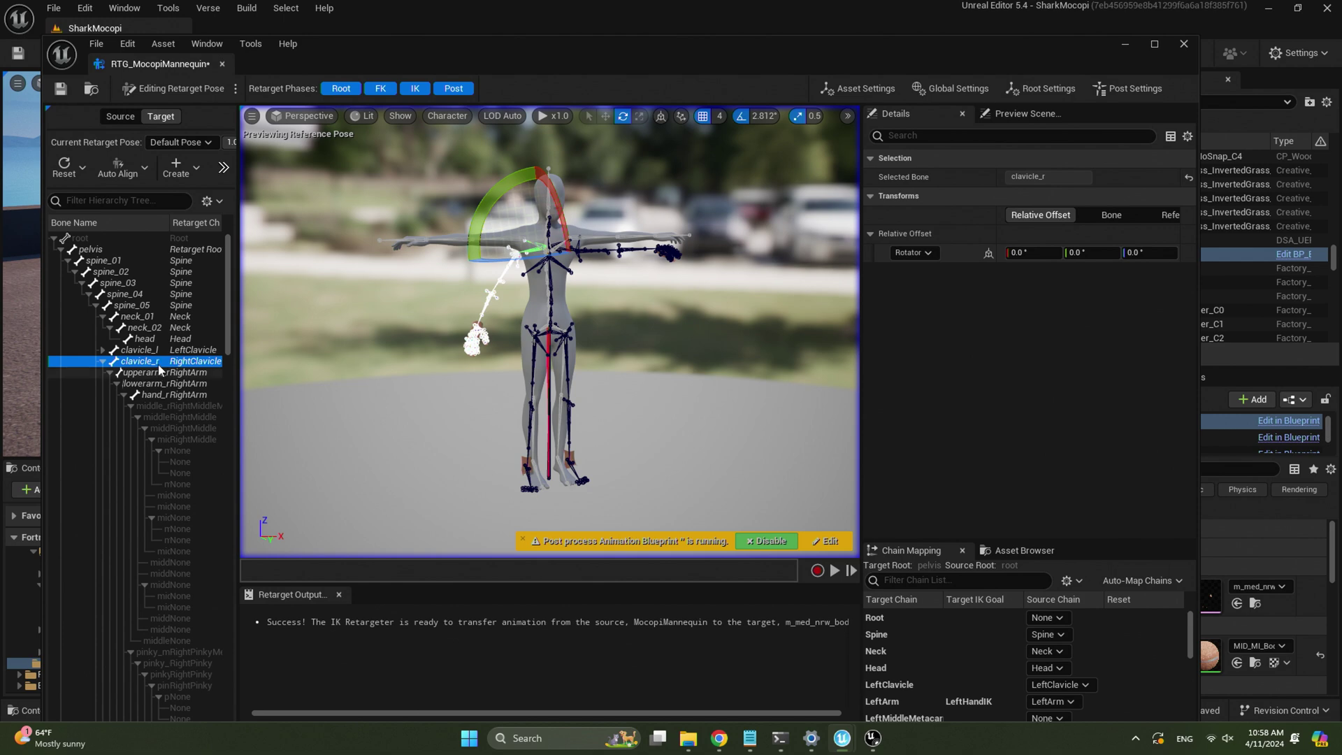
shift+click(153, 394)
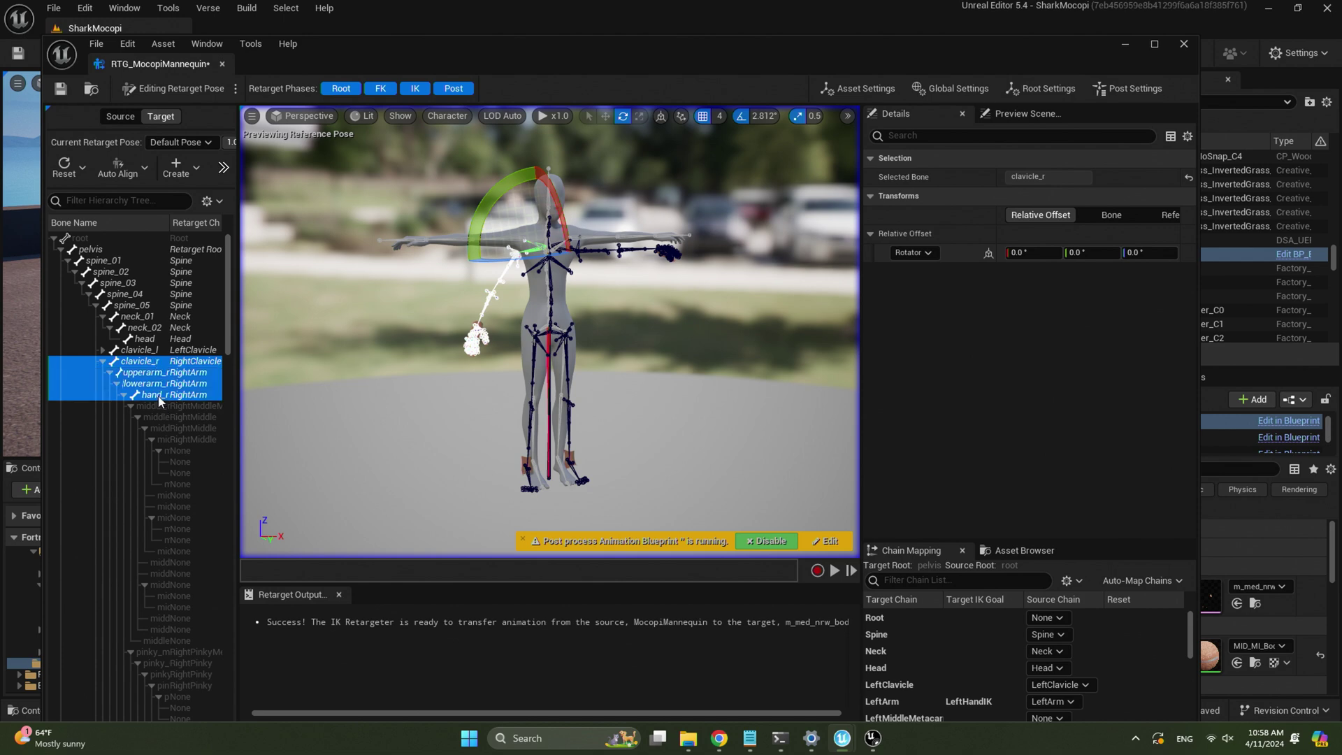
click(144, 169)
click(144, 216)
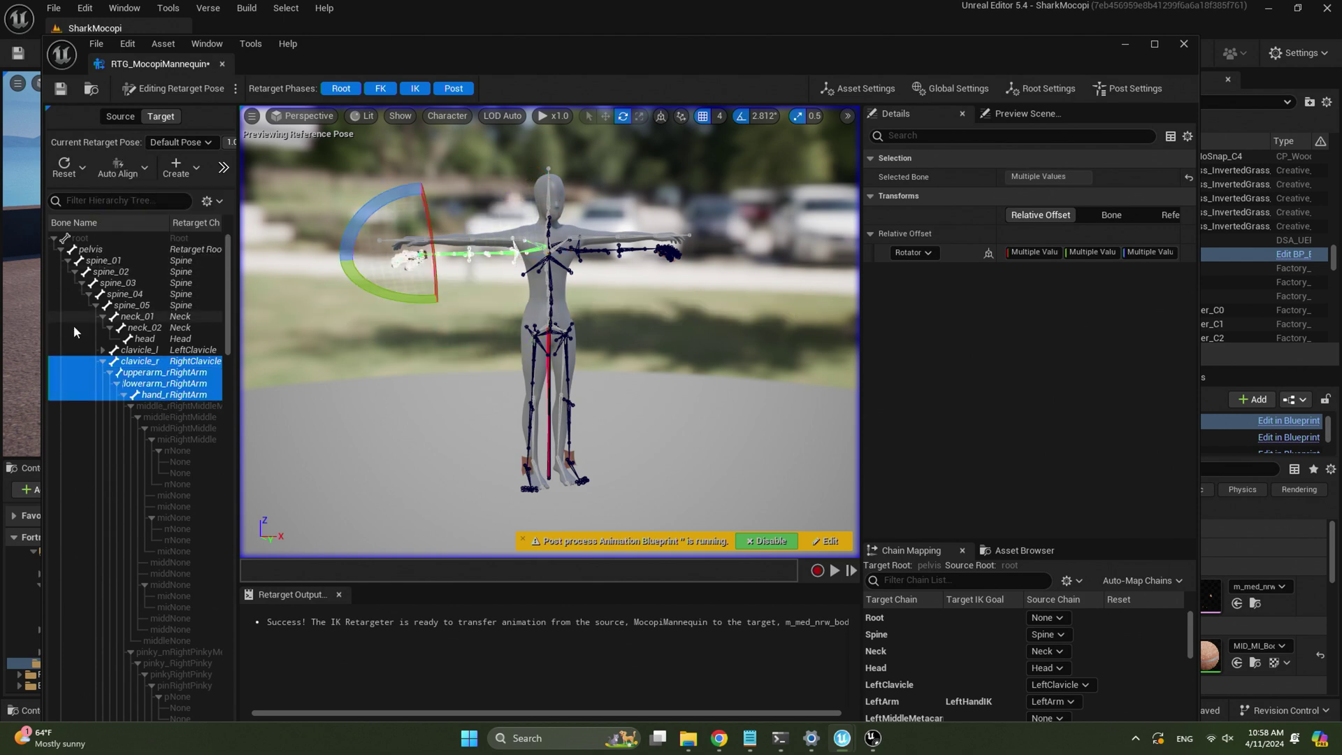
Step: Auto-align only the target's left leg bones from thigh_l to ball_l with the source pose
click(103, 360)
click(122, 418)
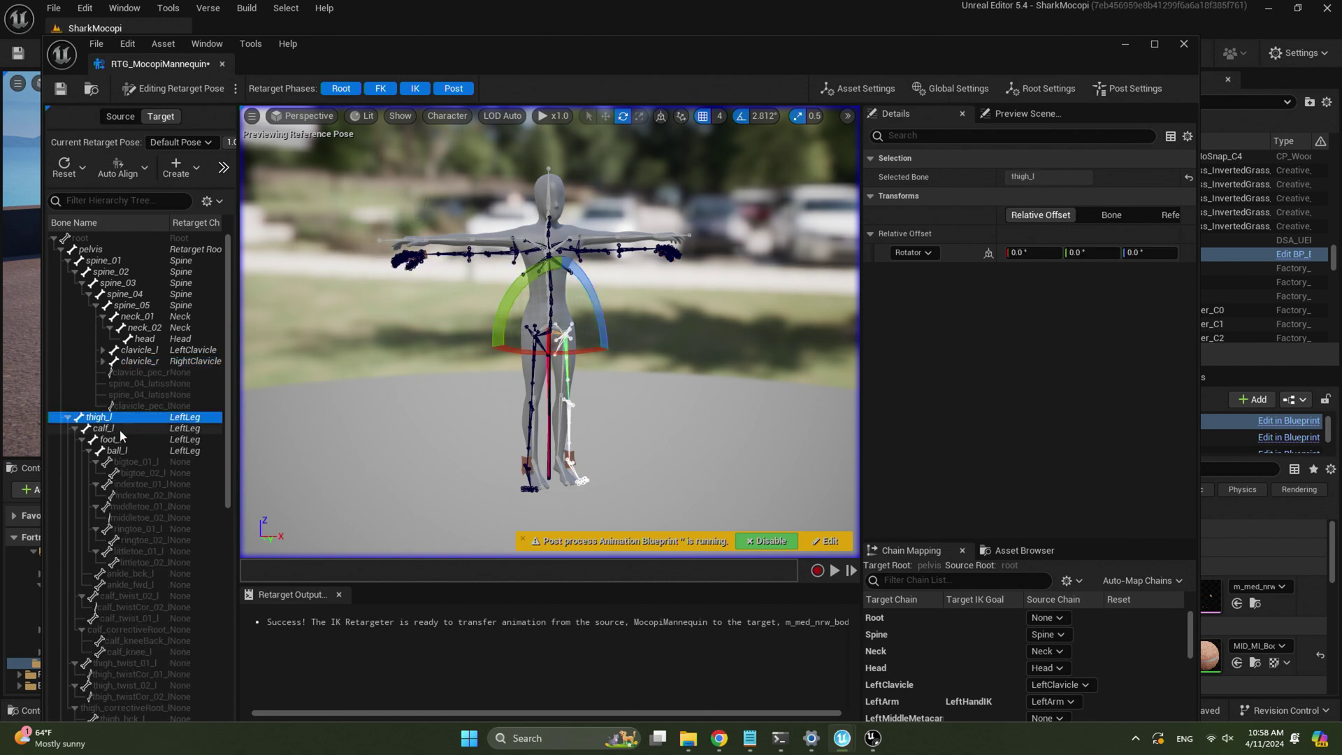
shift+click(129, 451)
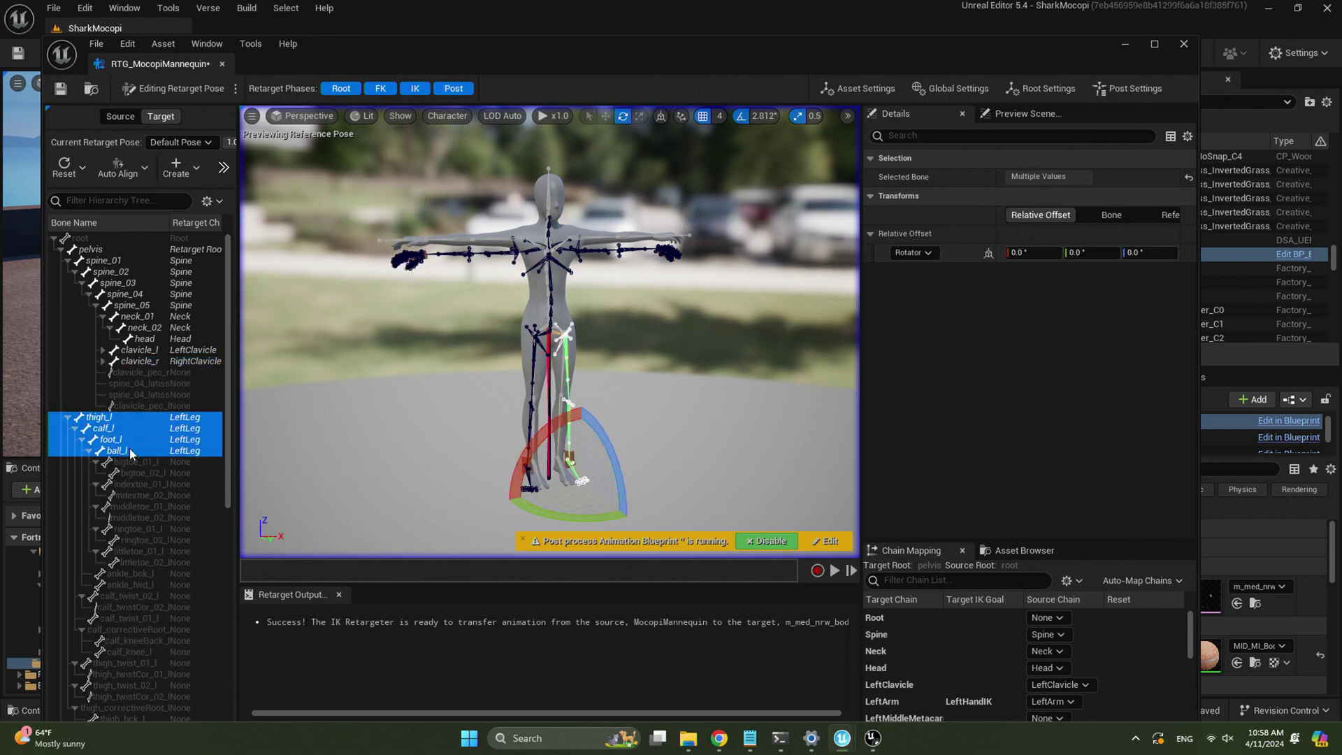
click(153, 173)
click(144, 216)
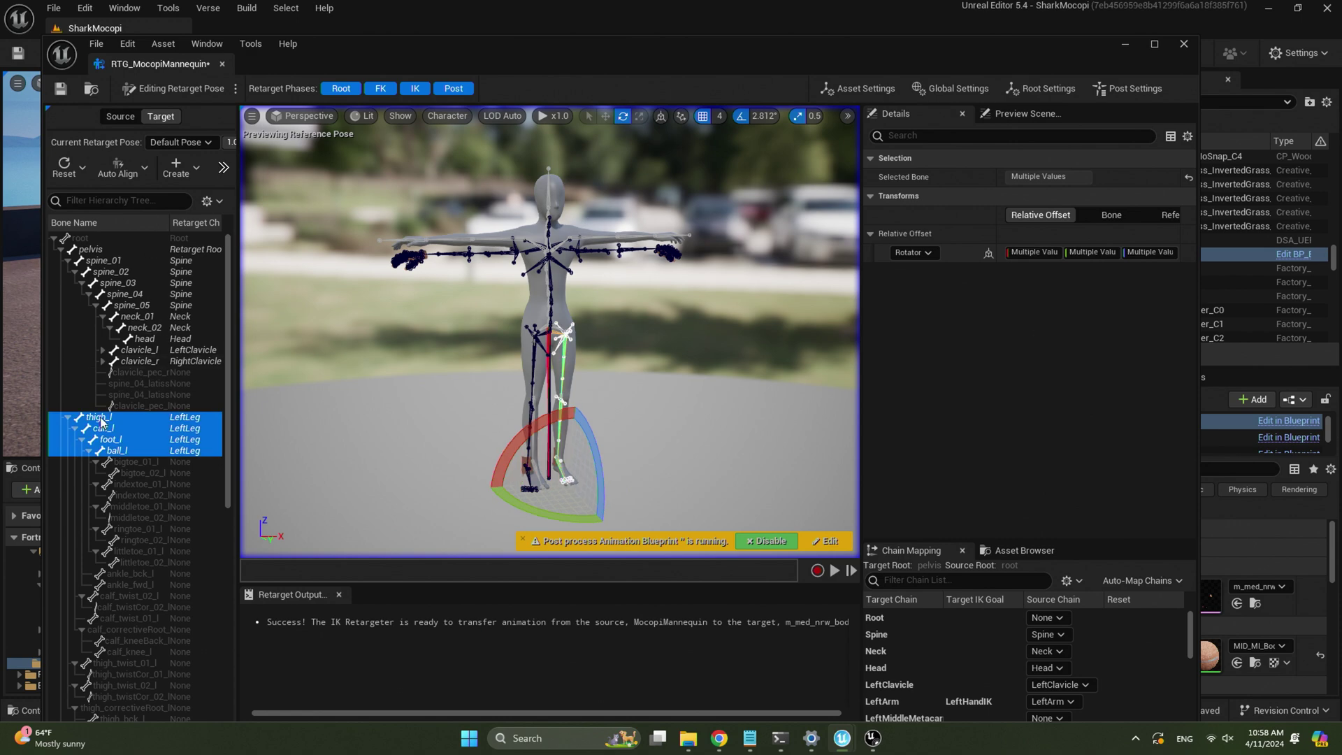
Step: Auto-align only the target's right leg bones from thigh_r to ball_r with the source pose
click(68, 419)
click(99, 431)
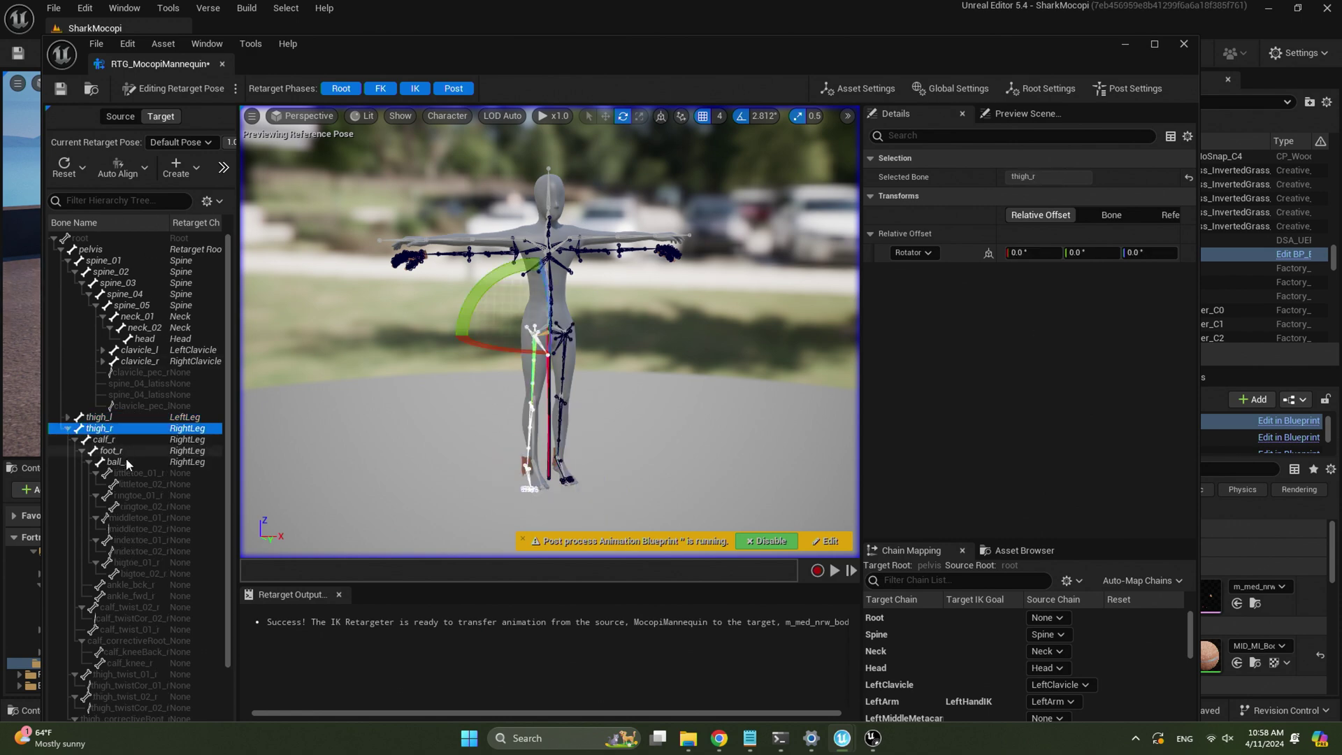
shift+click(128, 463)
click(146, 170)
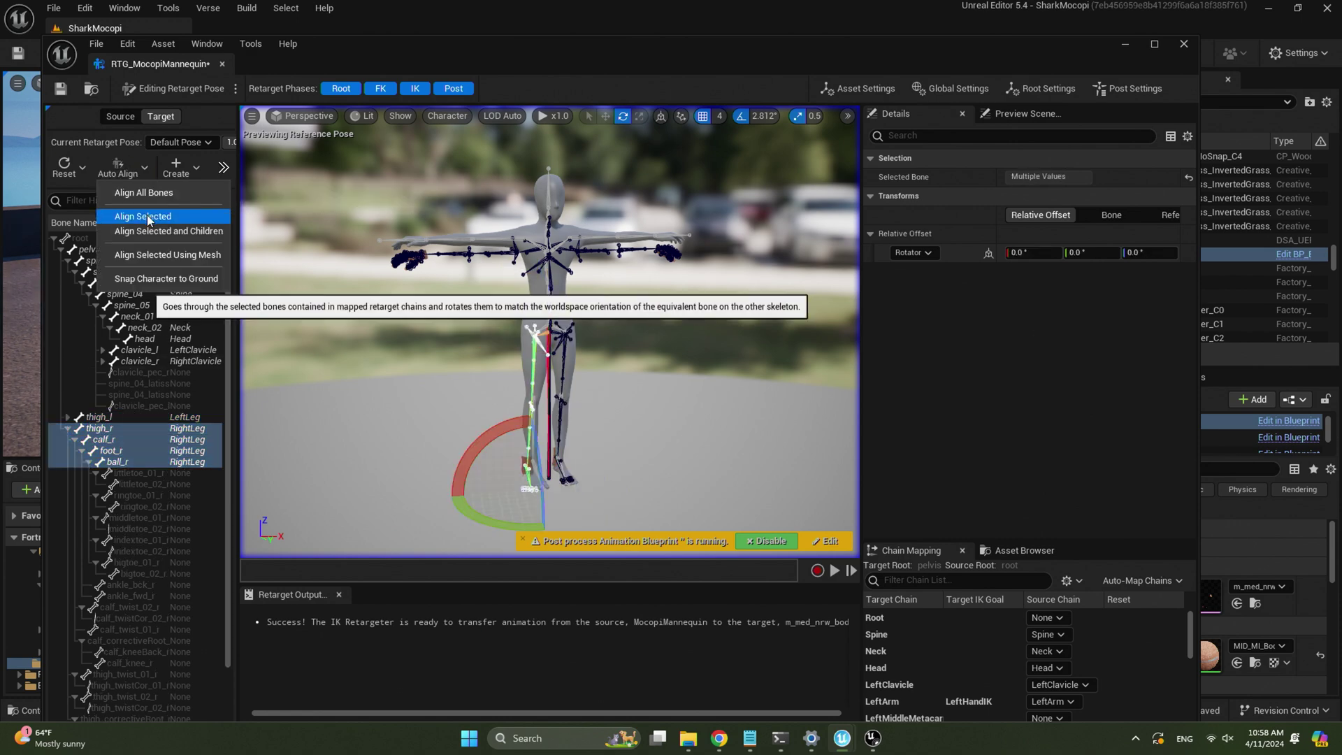
click(147, 218)
Step: Check the aligned retarget pose from the side and front, and save and close RTG_MocopiMannequin
mouse_move(632, 338)
mouse_down()
mouse_move(587, 339)
mouse_move(631, 338)
mouse_up()
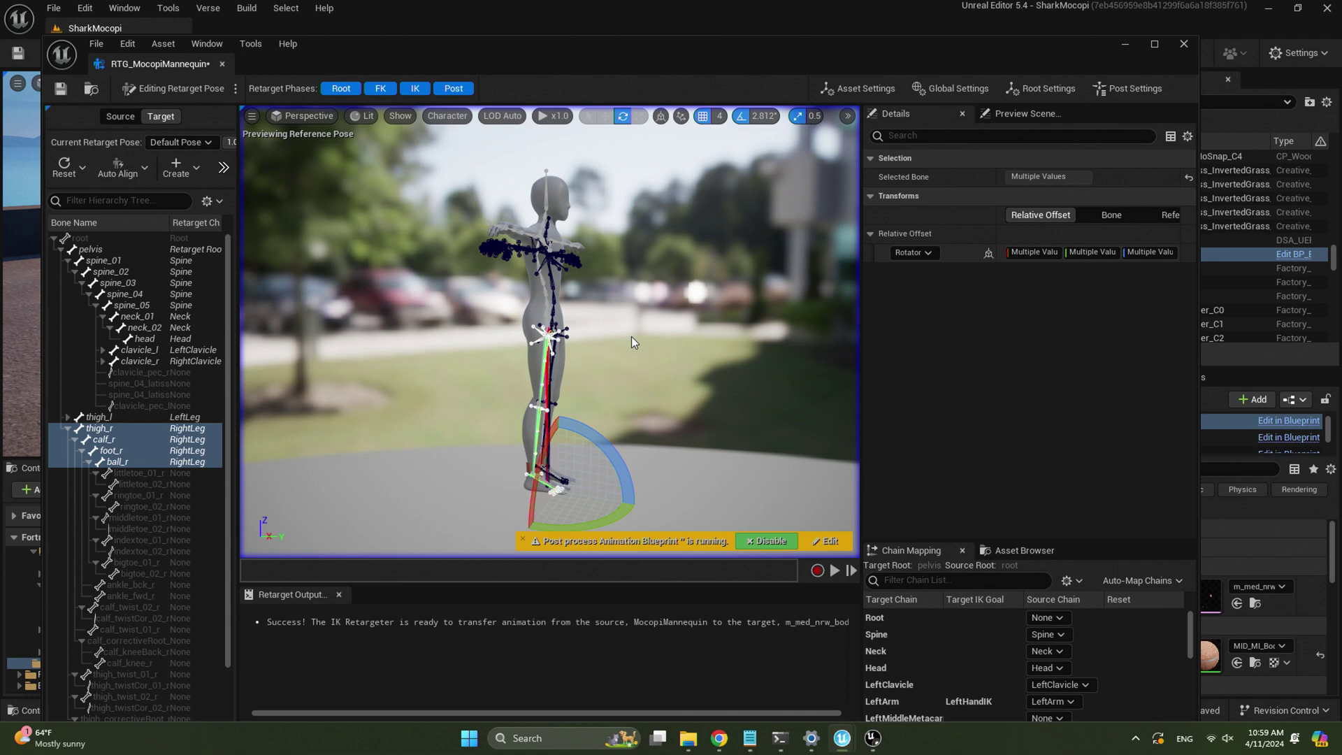
drag(632, 337, 594, 332)
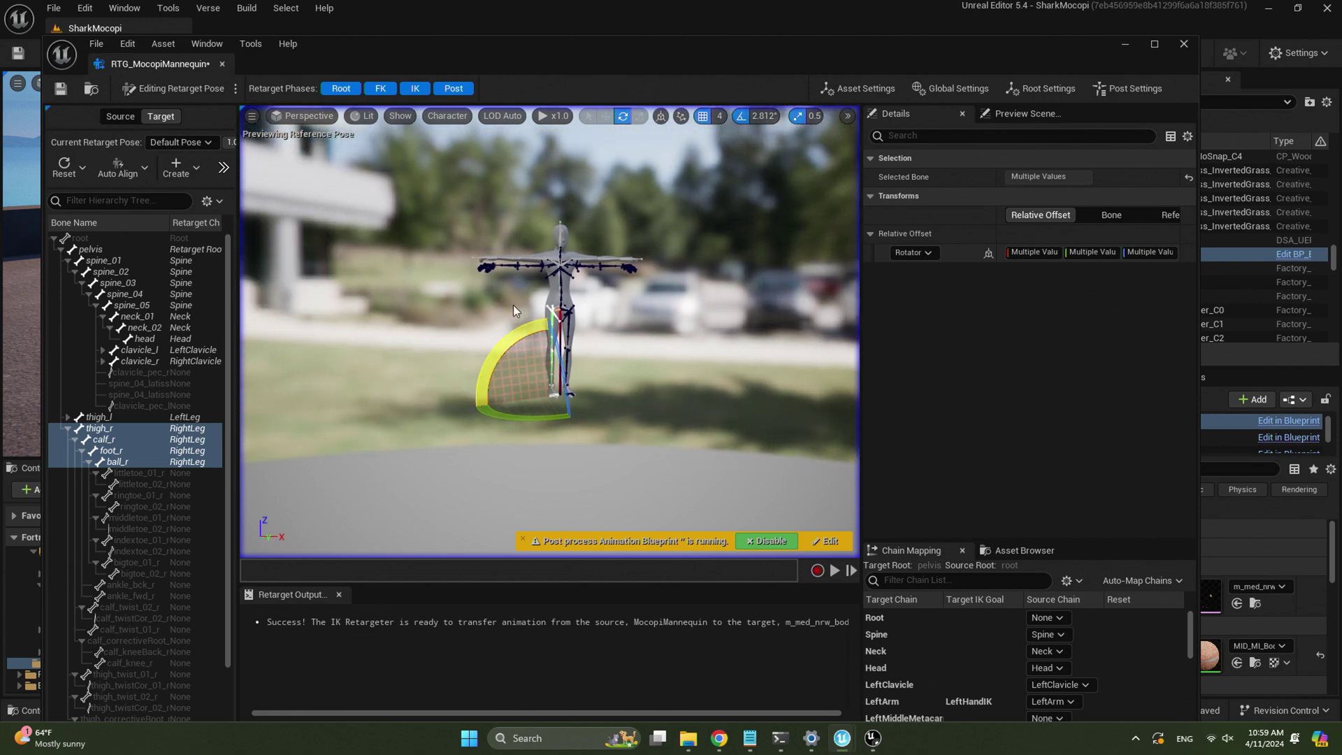
click(61, 91)
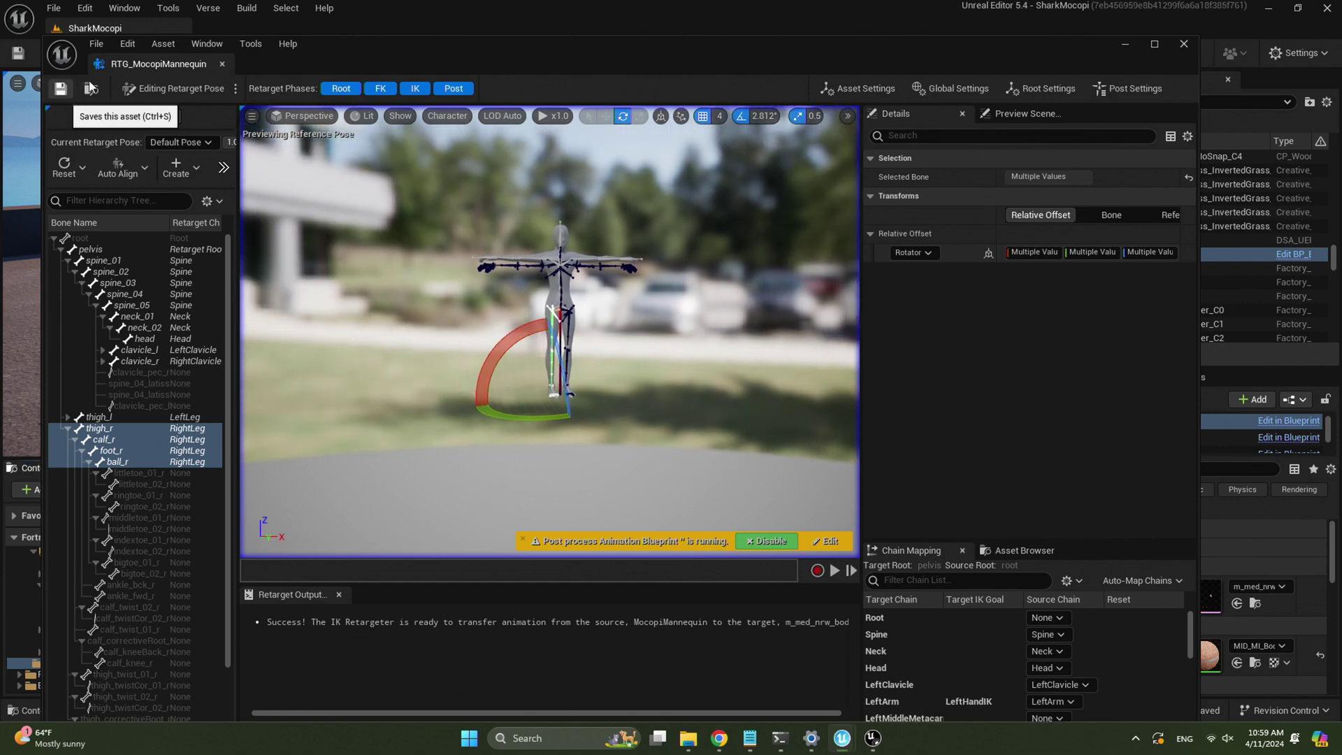
click(221, 64)
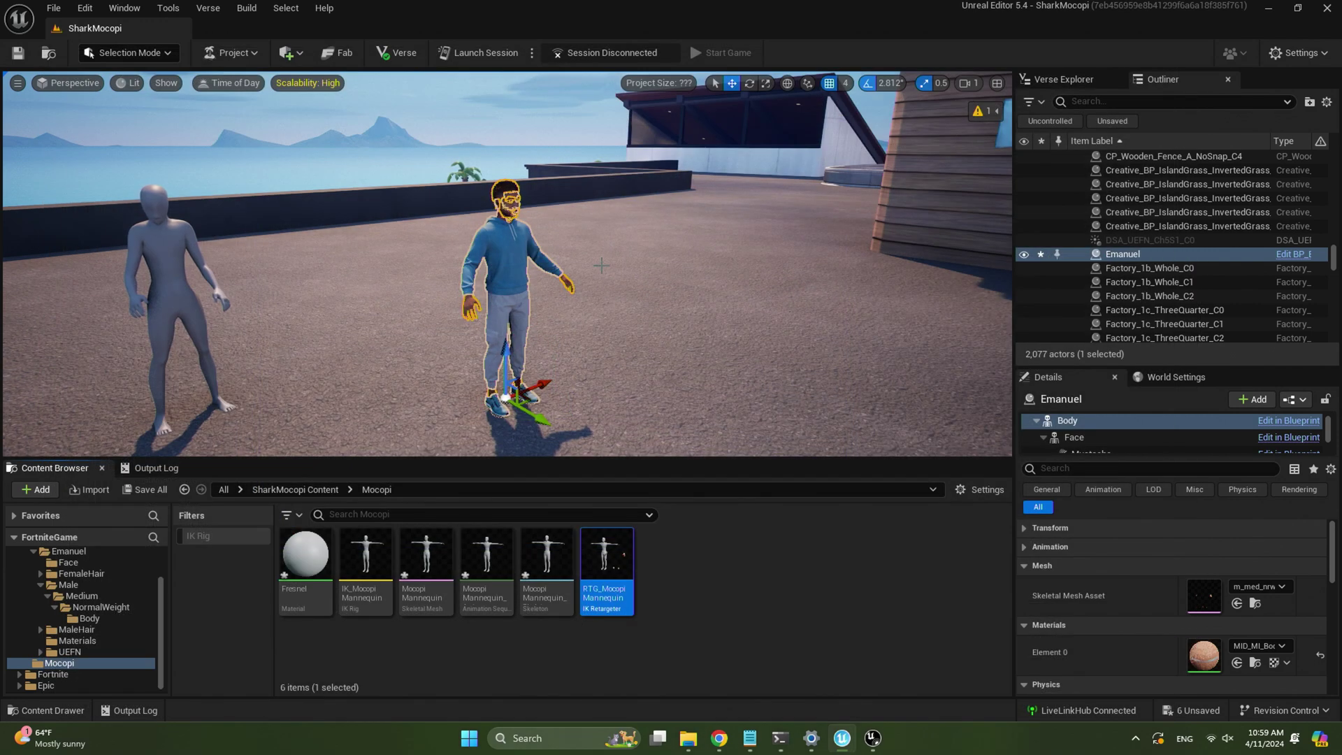
Step: Add a Retarget component to the Emanuel MetaHuman in the level
right_drag(630, 280, 437, 223)
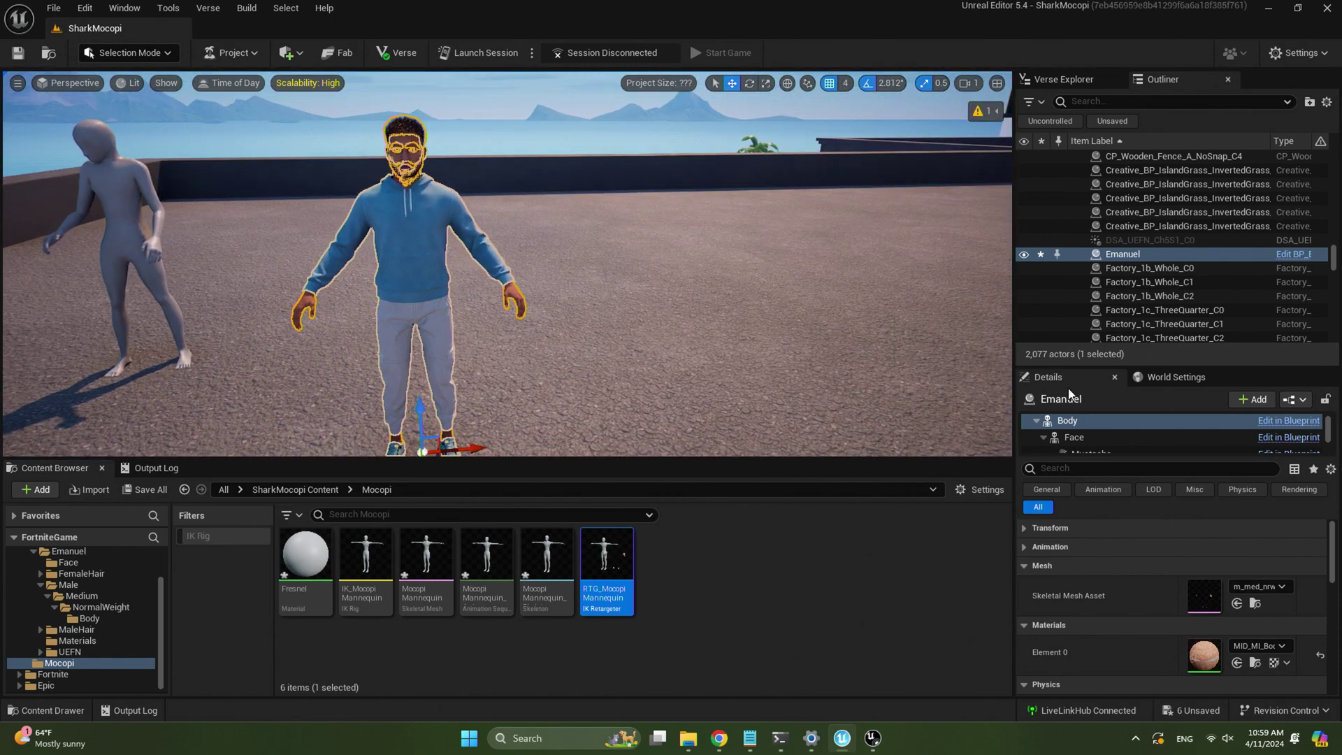
click(1255, 400)
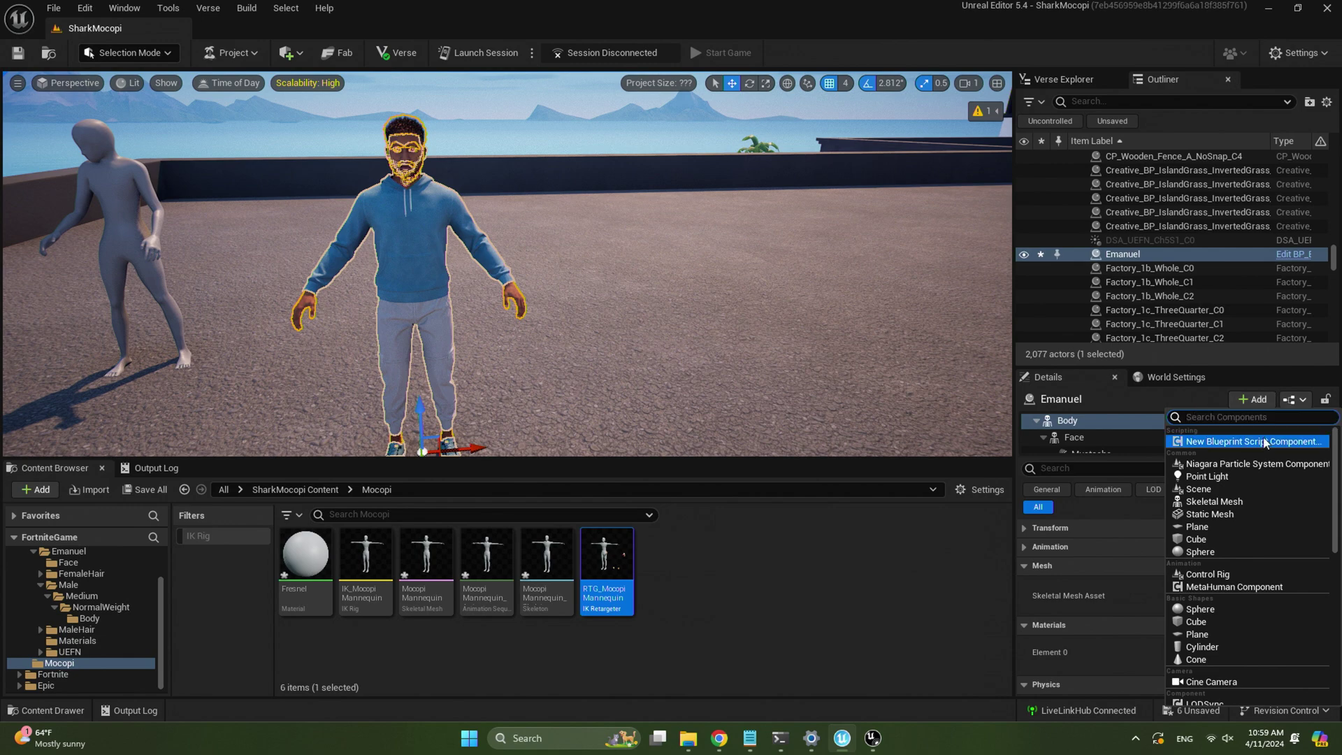
text(retar)
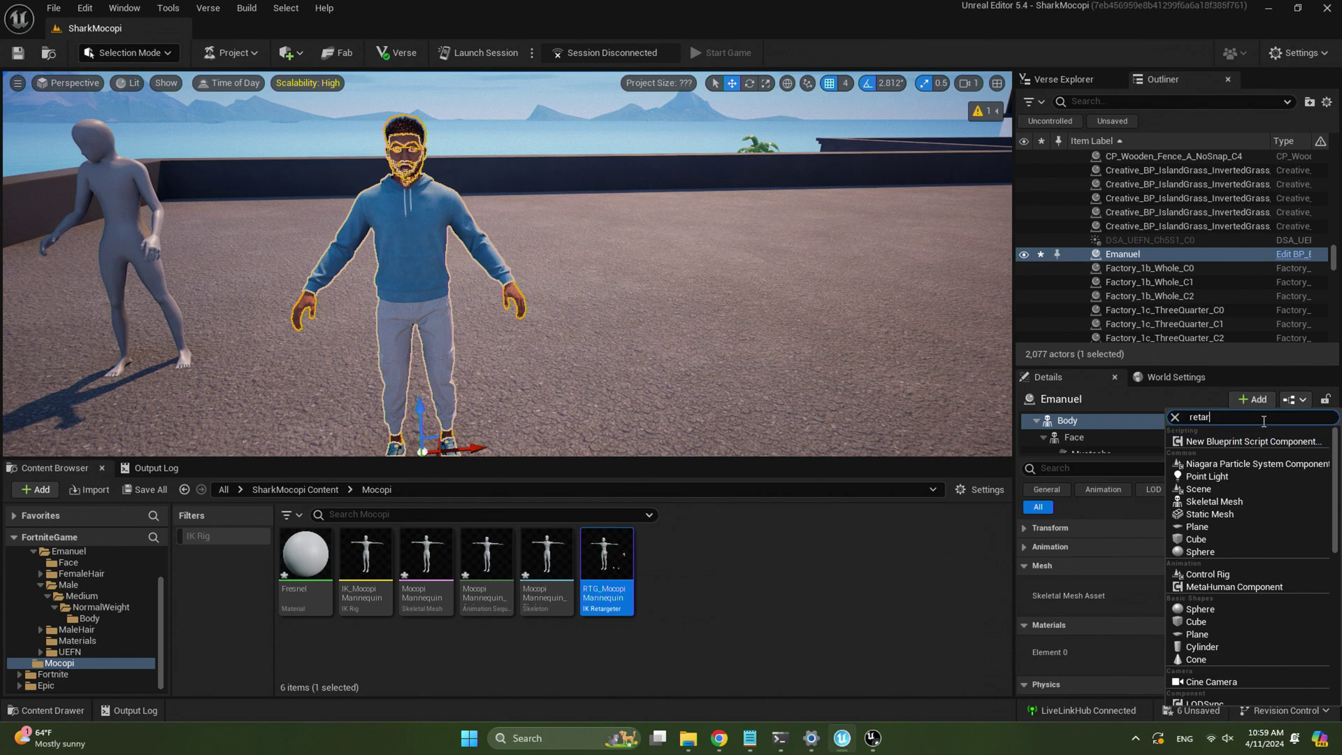
text(ge)
click(1265, 441)
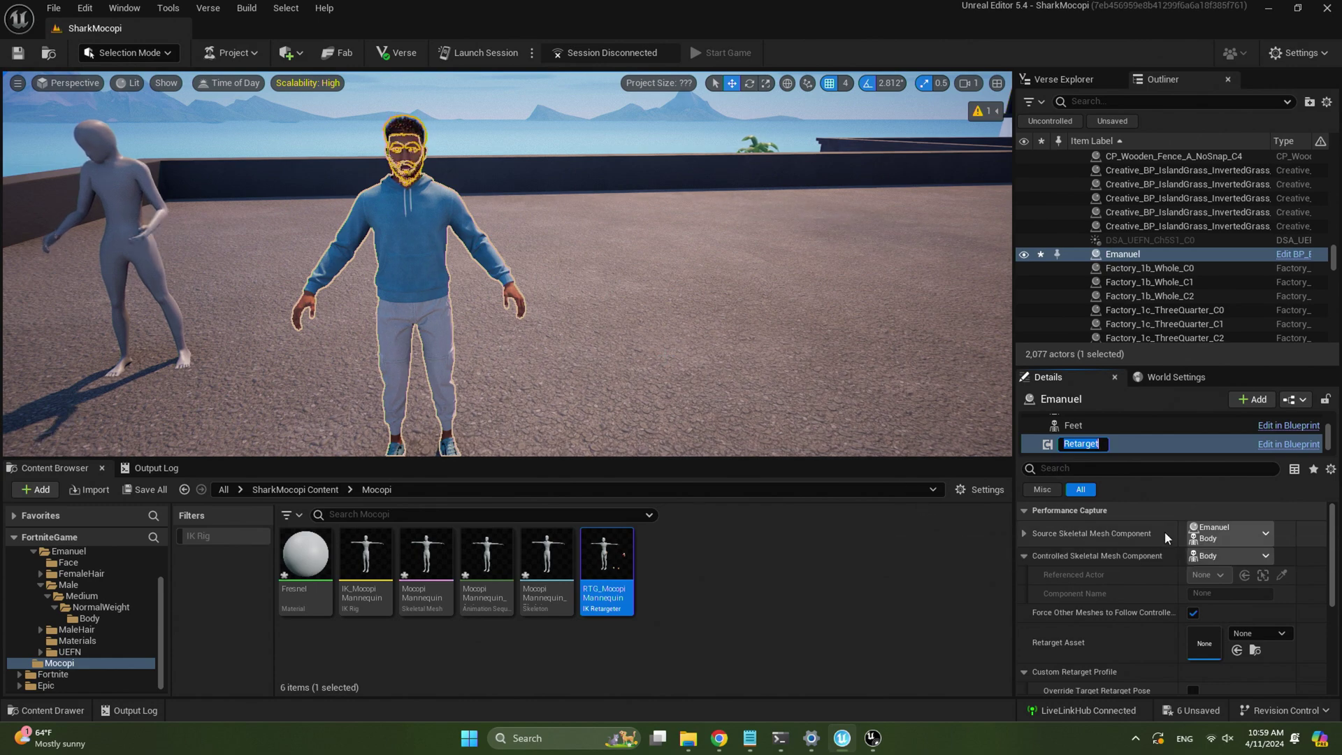
Step: Set the Retarget component's source to MocopiMannequin's SkeletalMeshComponent and its retarget asset to RTG_MocopiMannequin
click(1265, 535)
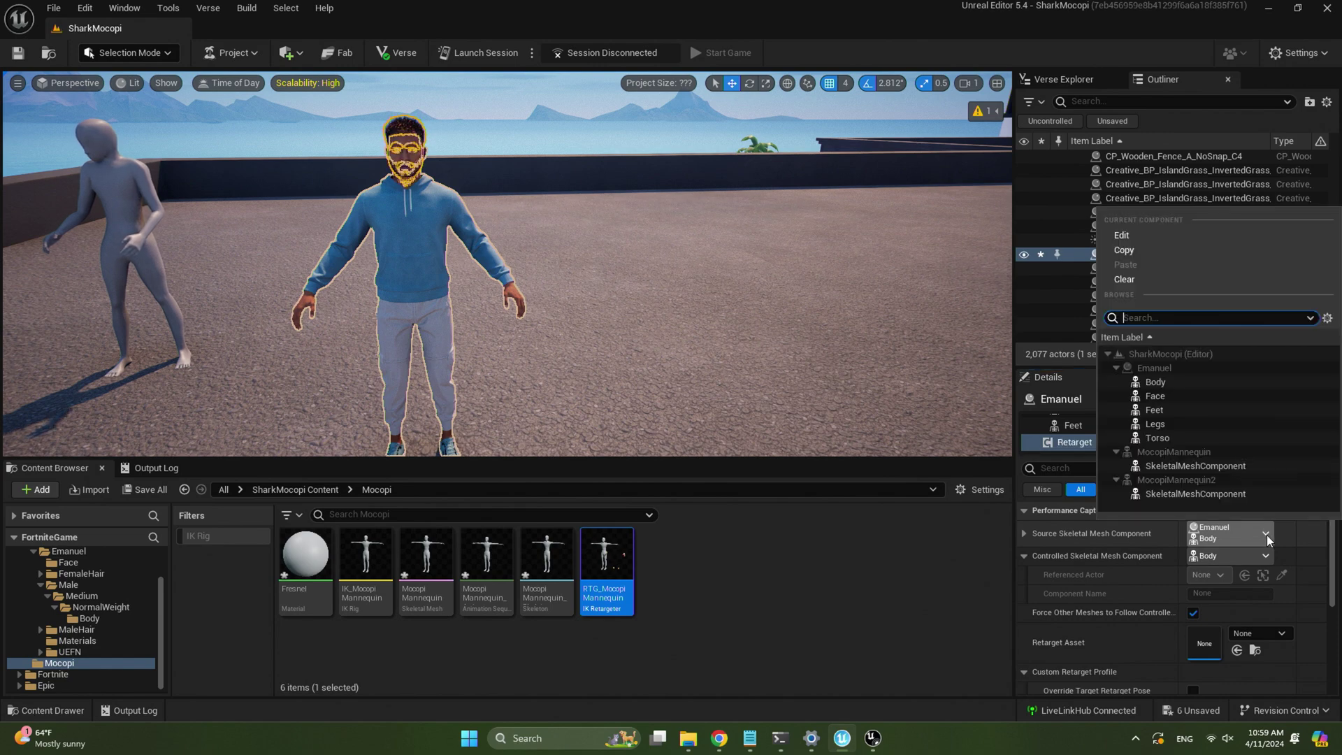
click(1177, 467)
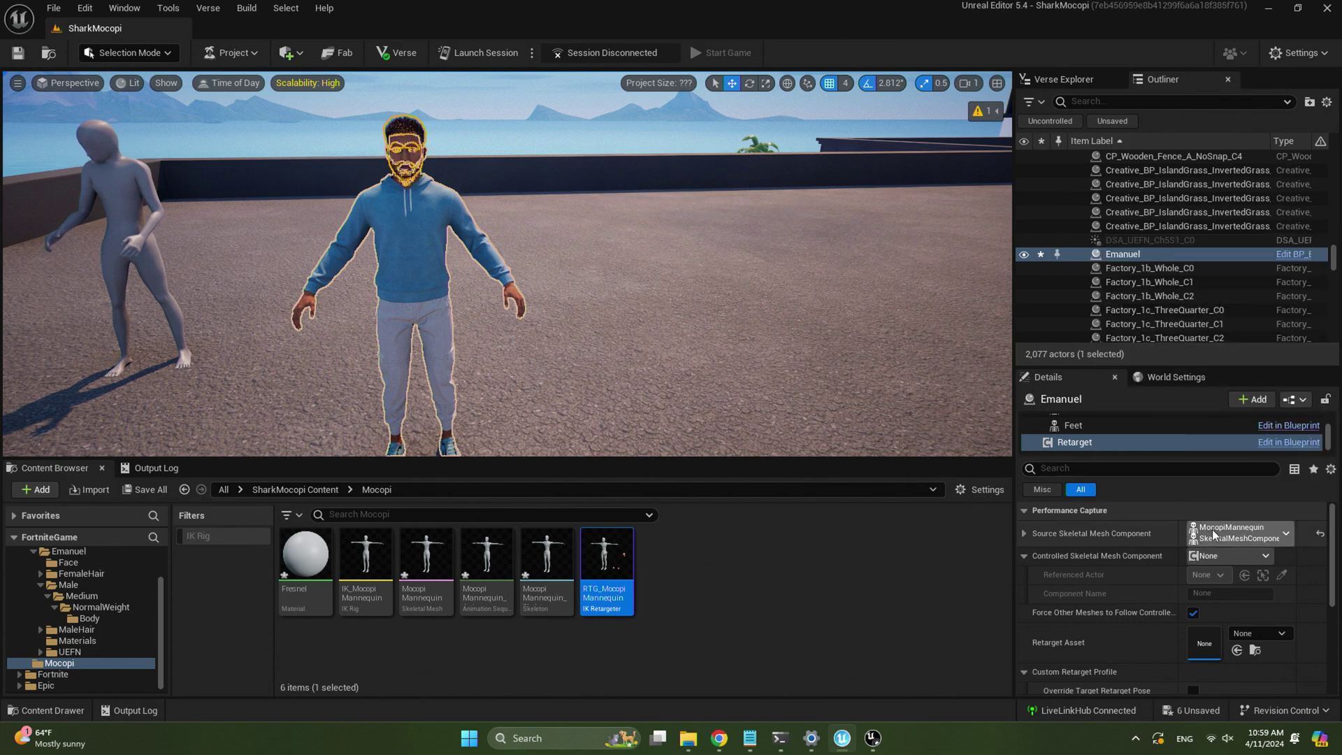
click(1270, 635)
click(1232, 472)
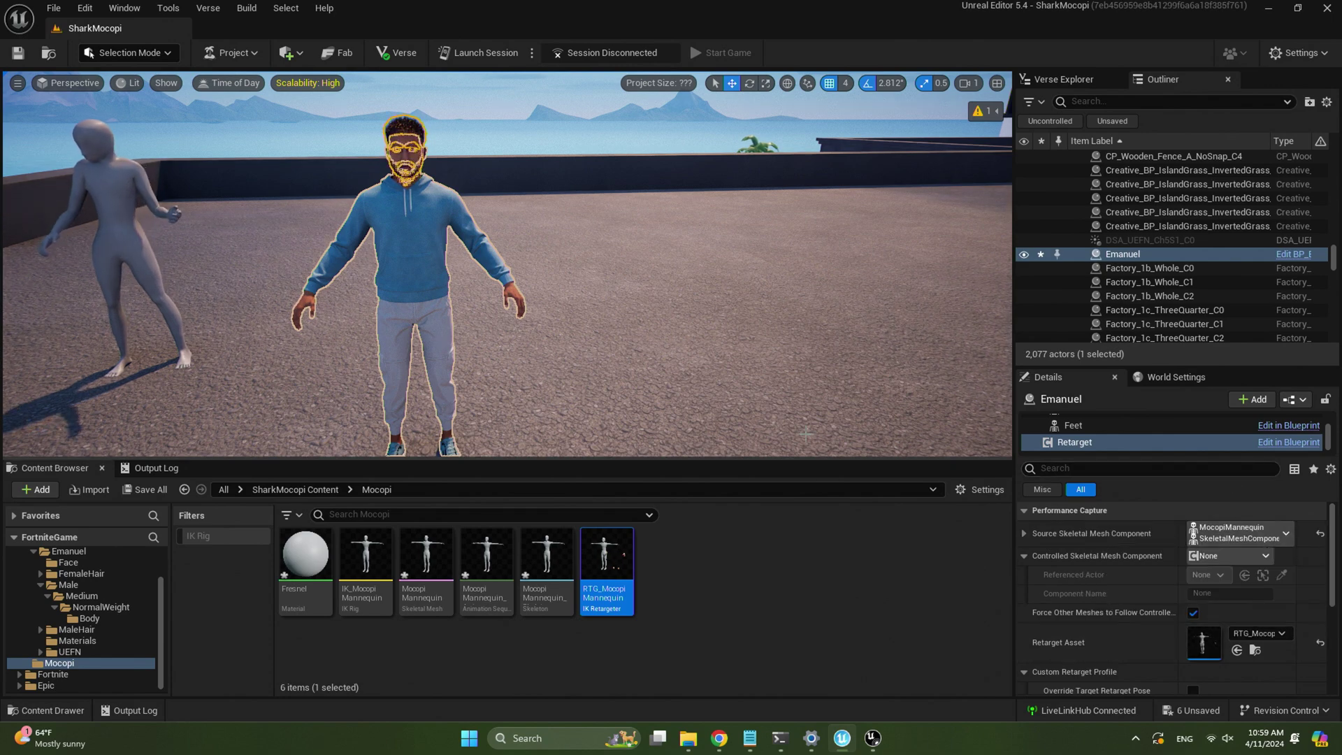
Step: Change the Retarget component's source skeletal mesh to MocopiMannequin2's SkeletalMeshComponent
click(1286, 534)
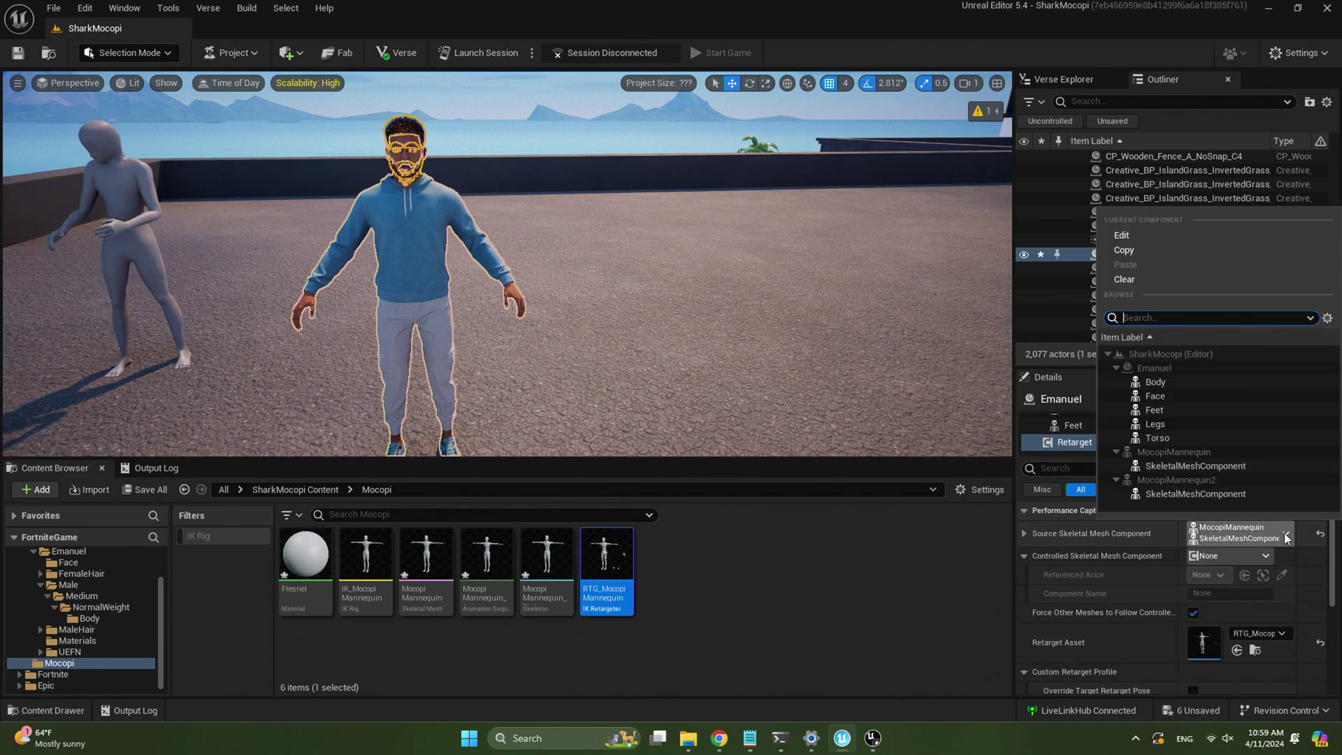
click(1241, 494)
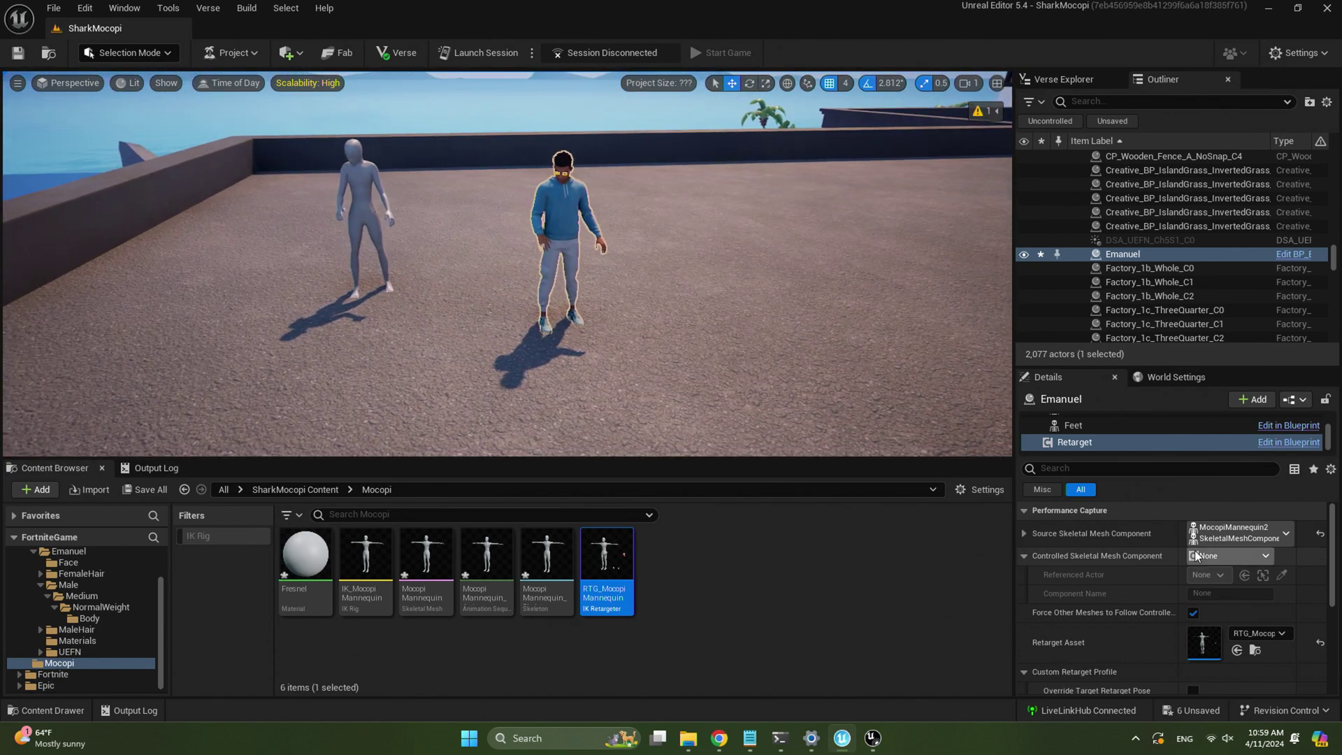
click(1287, 535)
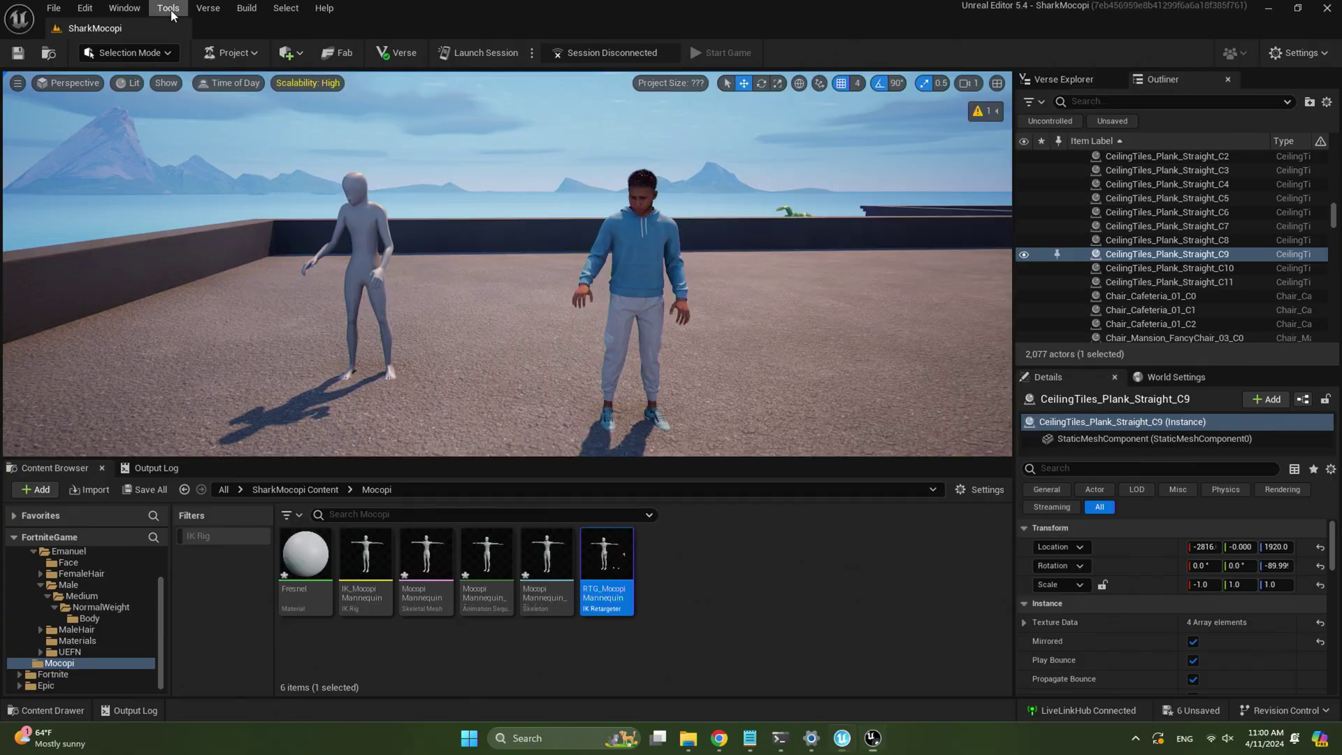
Step: Open the Take Recorder, shrink its window, and place it clear of the Emanuel character
click(168, 8)
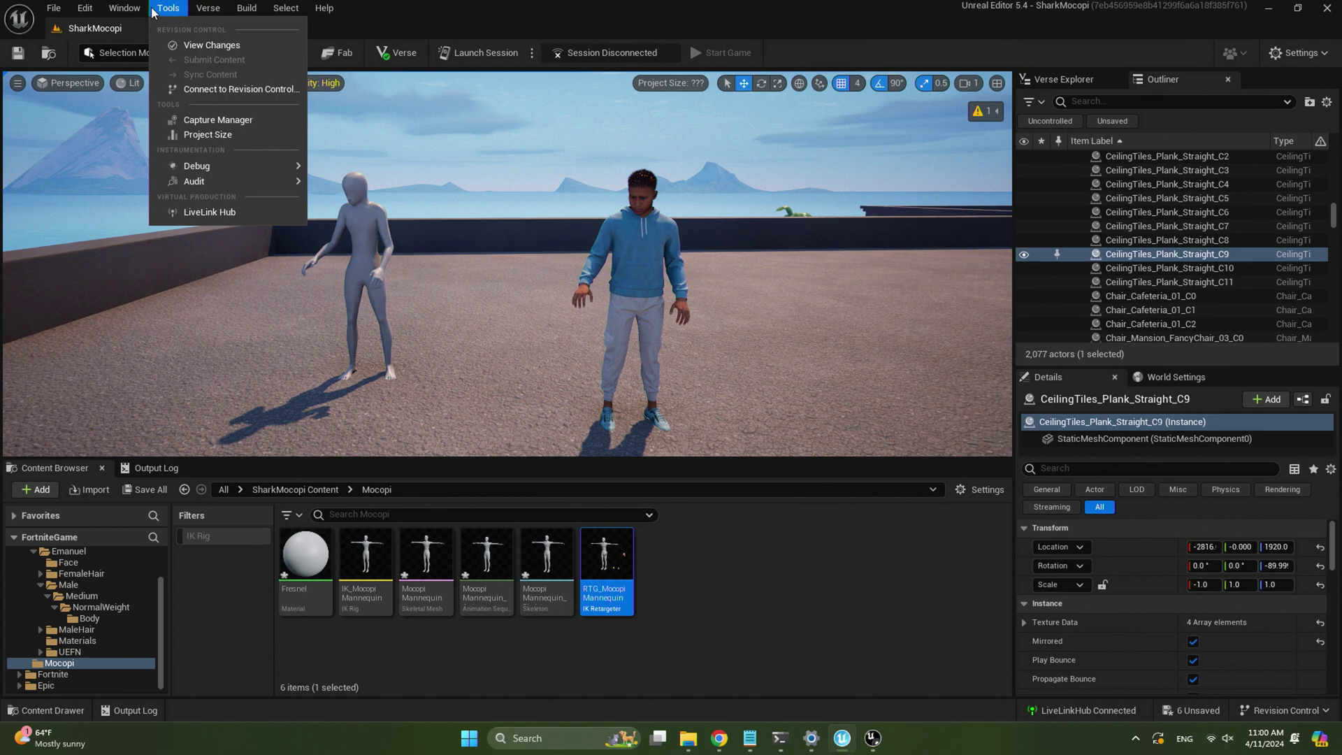
mouse_move(139, 13)
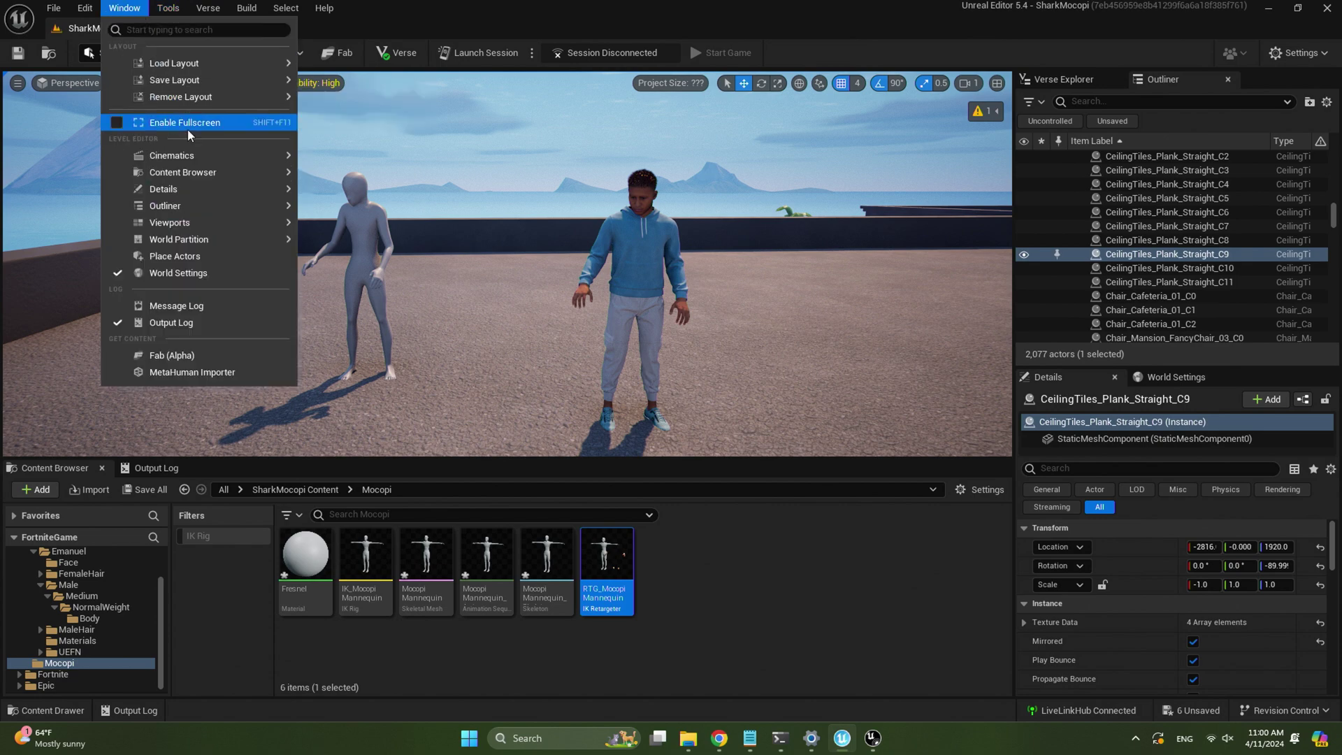
mouse_move(195, 151)
click(358, 170)
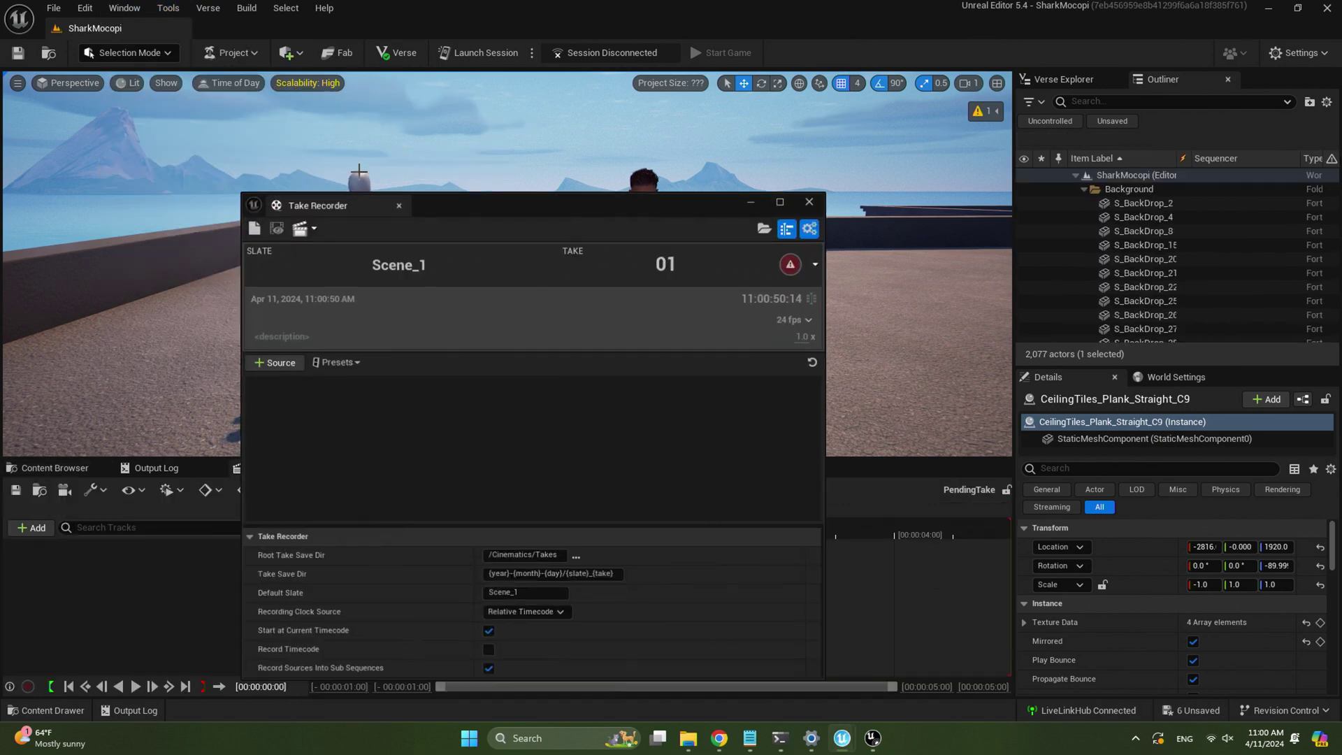
drag(548, 202, 374, 100)
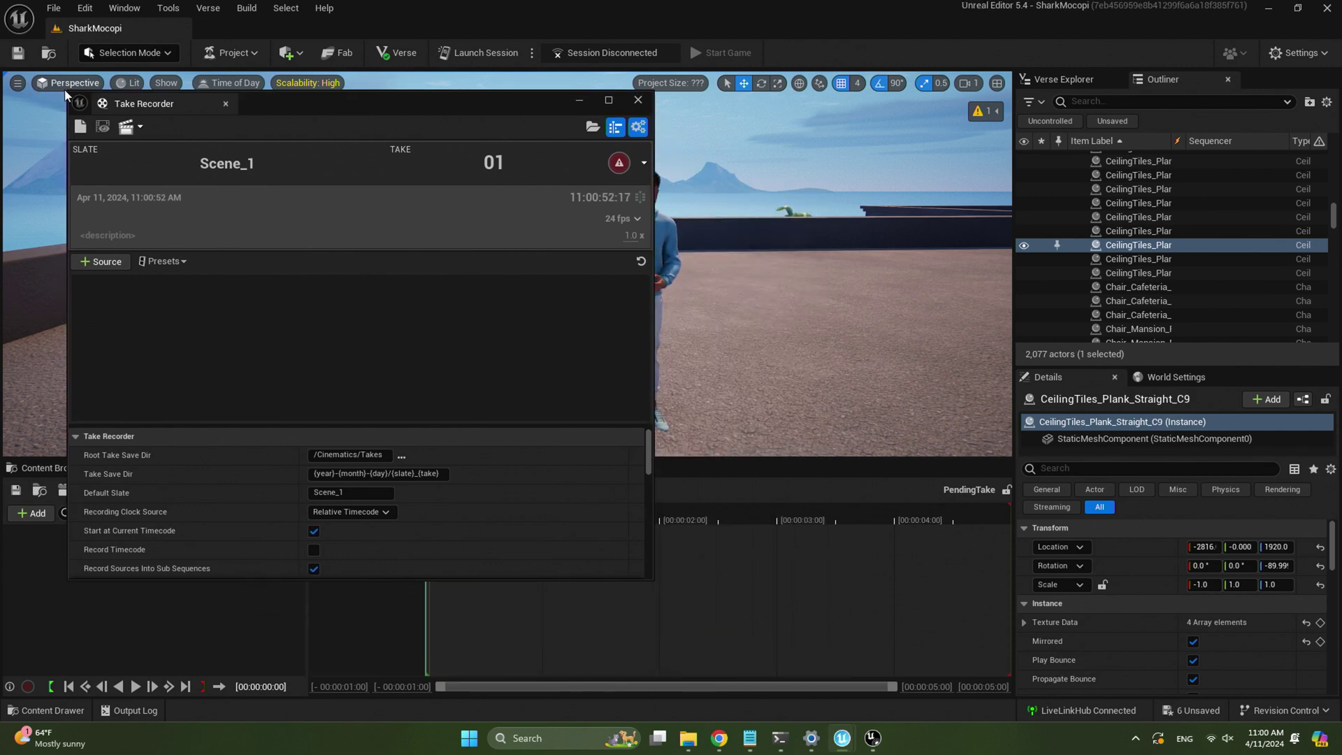
drag(68, 89, 112, 171)
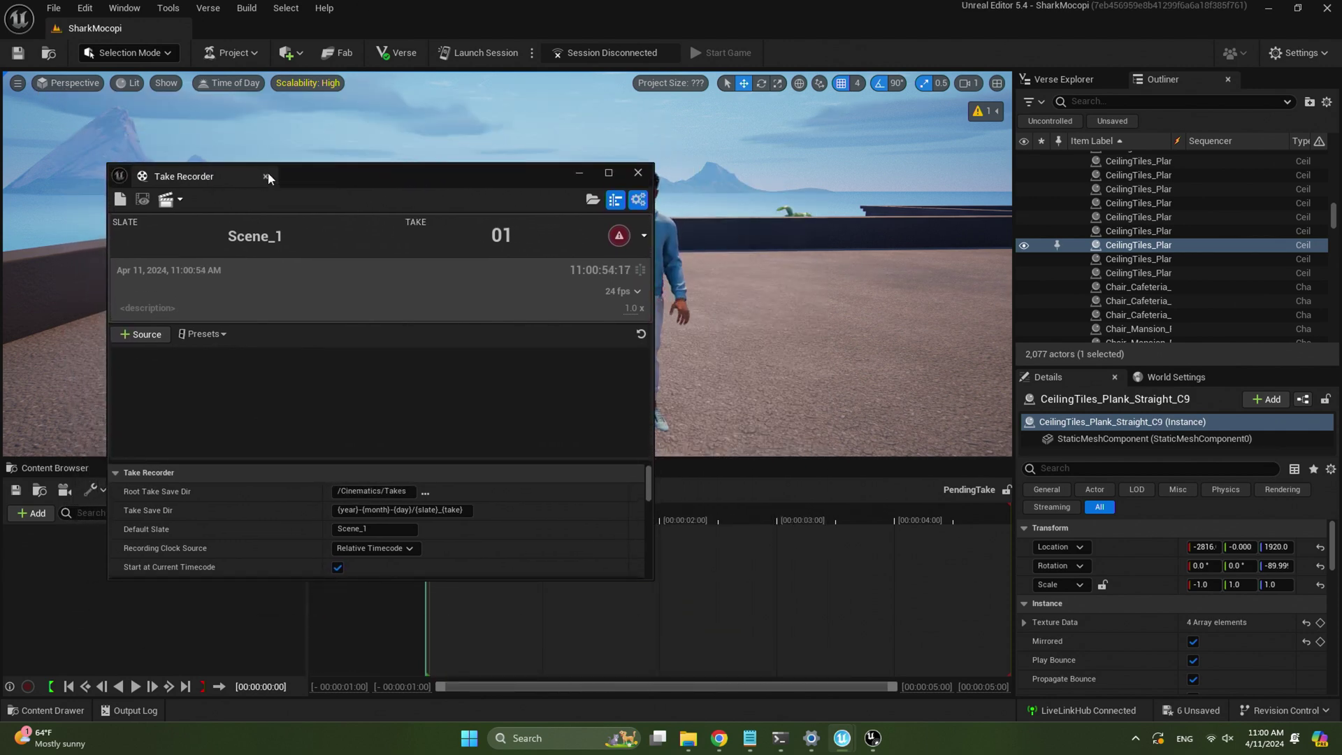
drag(267, 172, 219, 160)
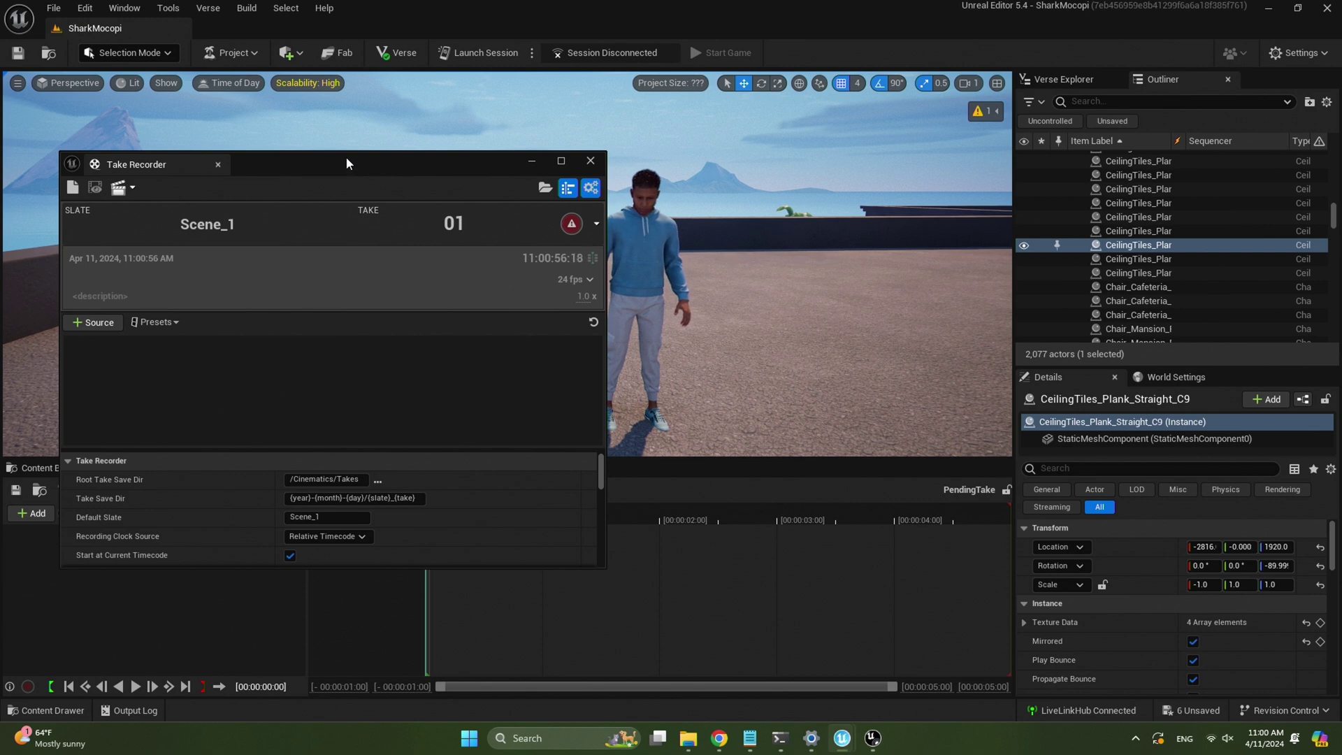
Step: Switch to LiveLink Hub, enable its timecode source, and arrange its window beside the Take Recorder
click(874, 745)
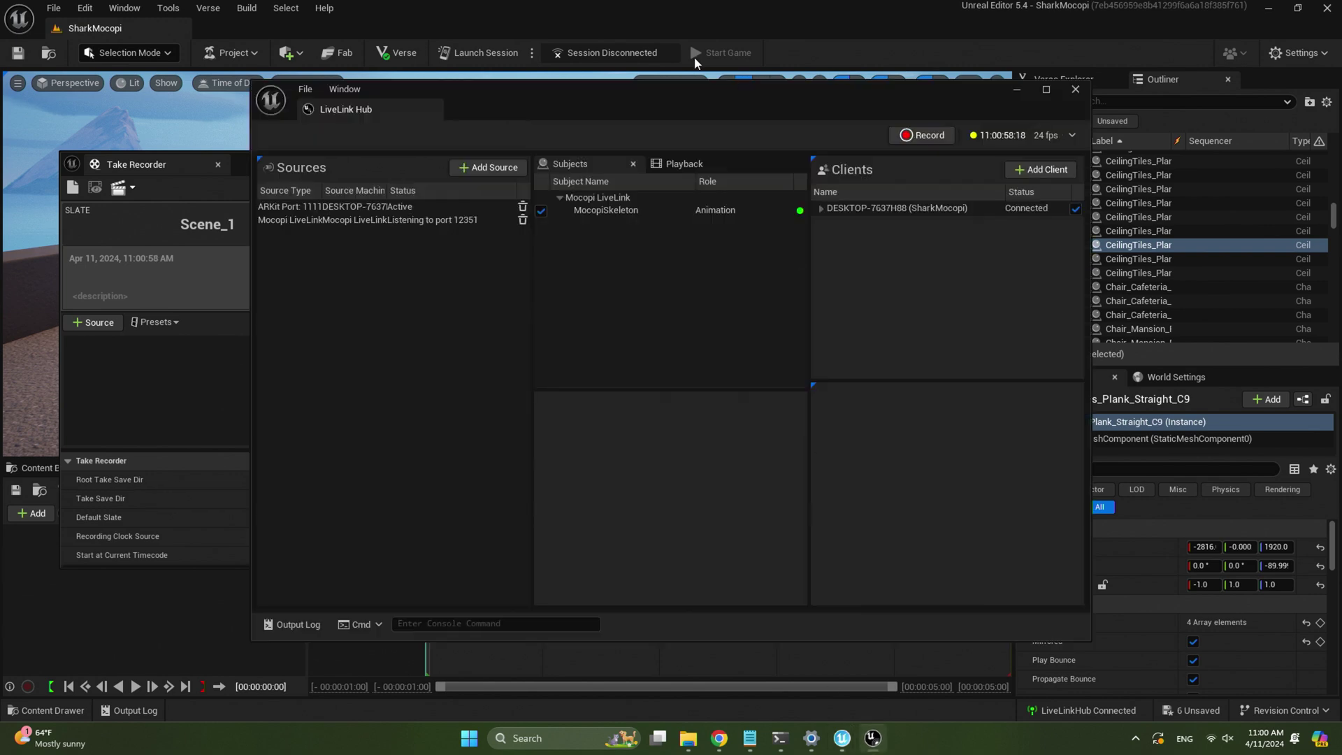
drag(253, 84, 421, 137)
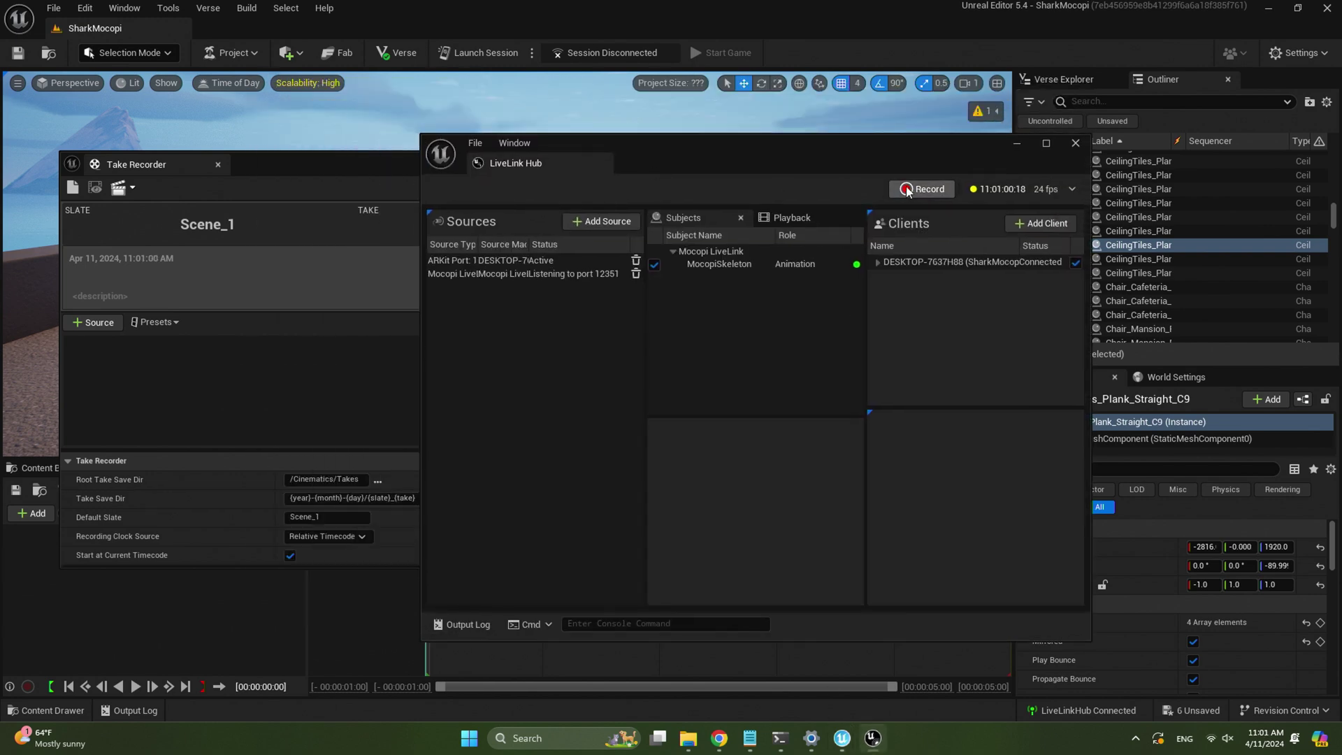
click(1073, 189)
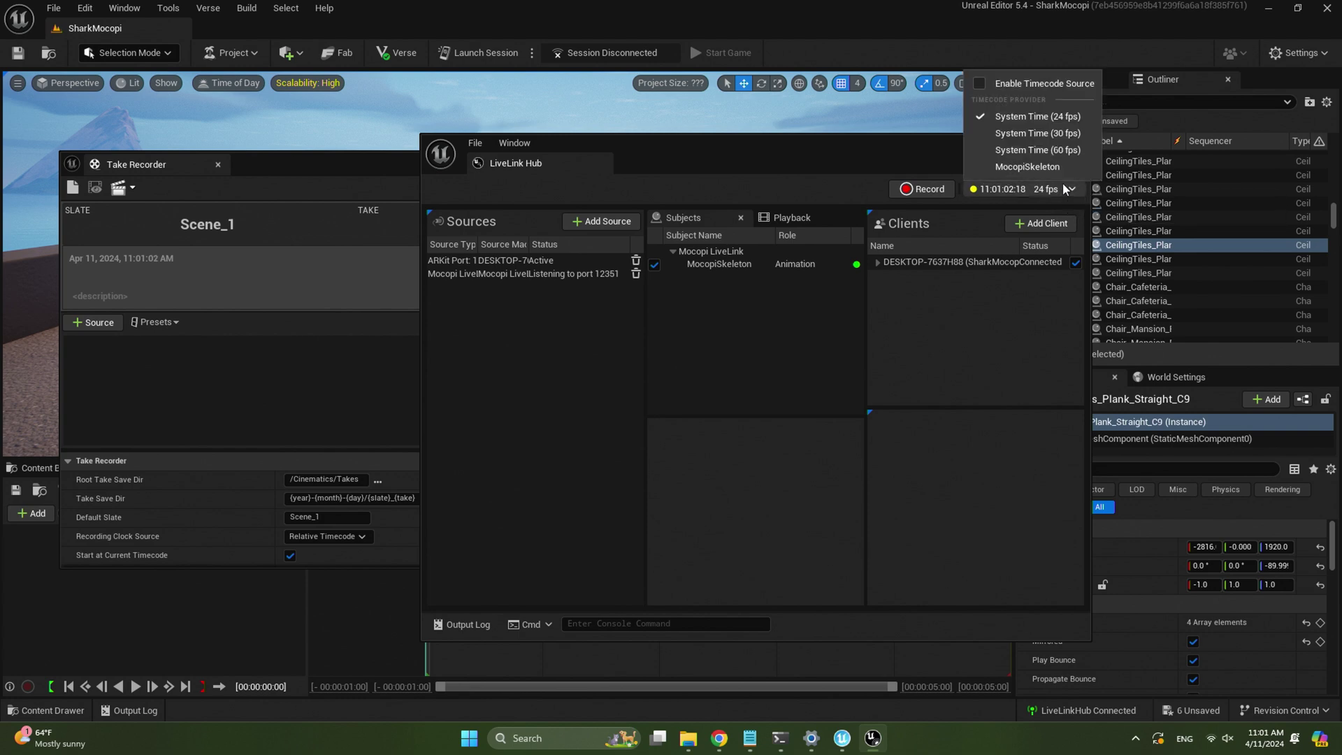
click(1009, 82)
drag(372, 168, 326, 169)
key(alt+Tab)
drag(879, 153, 1041, 143)
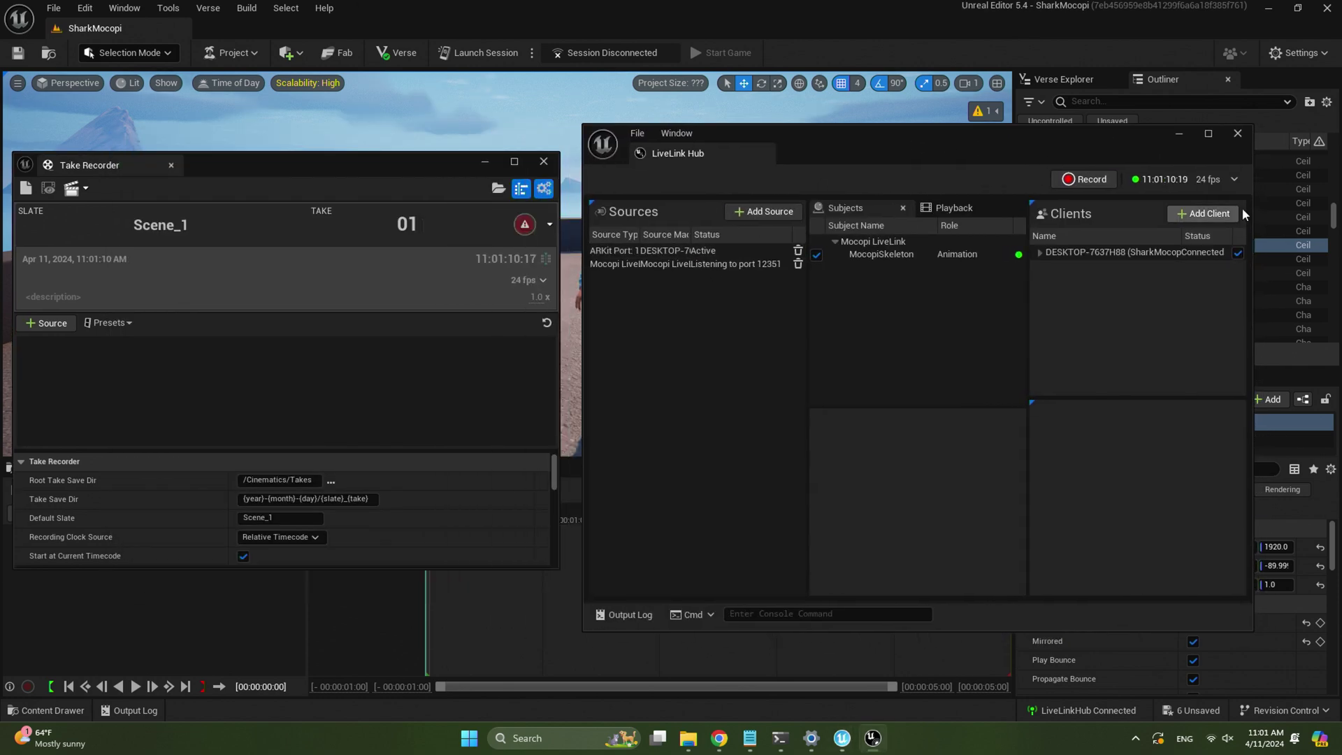
Step: Try System Time at 30 fps and at 60 fps as LiveLink Hub's timecode provider, and view the other provider options
click(1220, 180)
click(1225, 134)
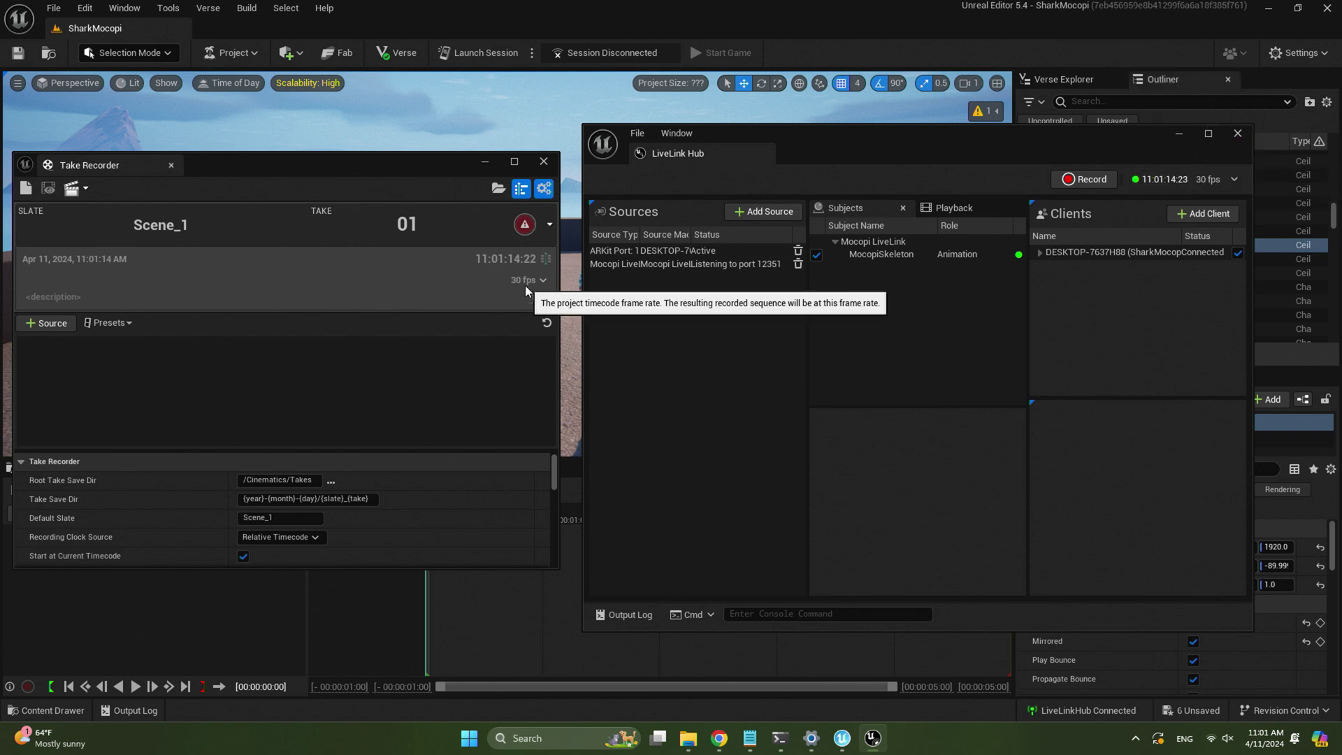
click(1216, 179)
click(1218, 139)
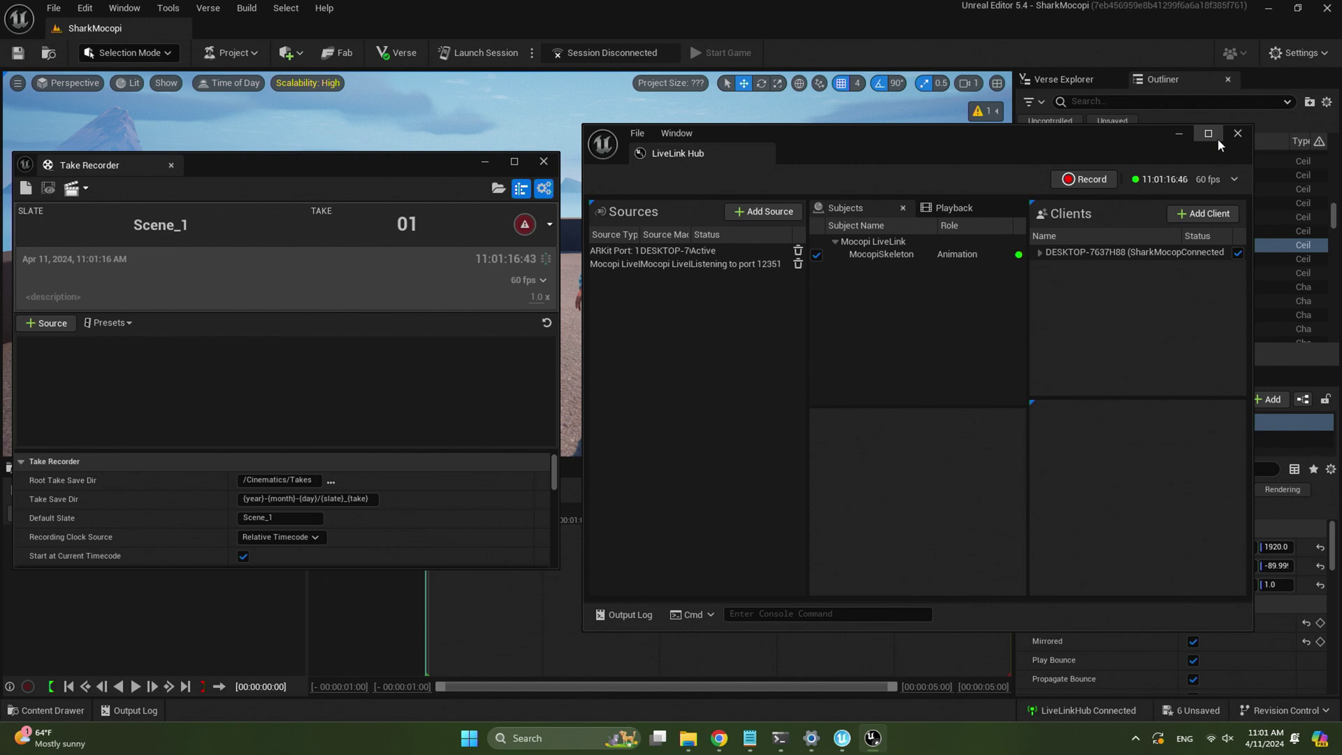
click(1234, 180)
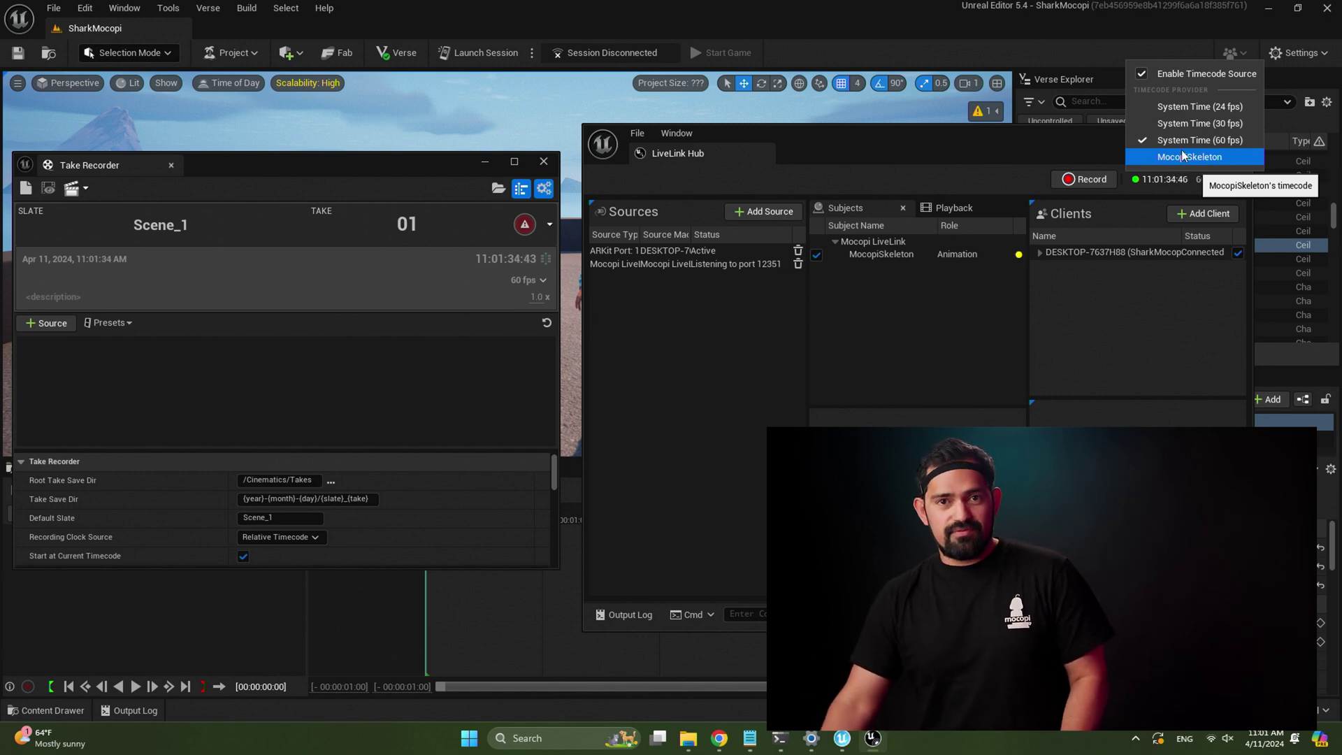
click(1096, 158)
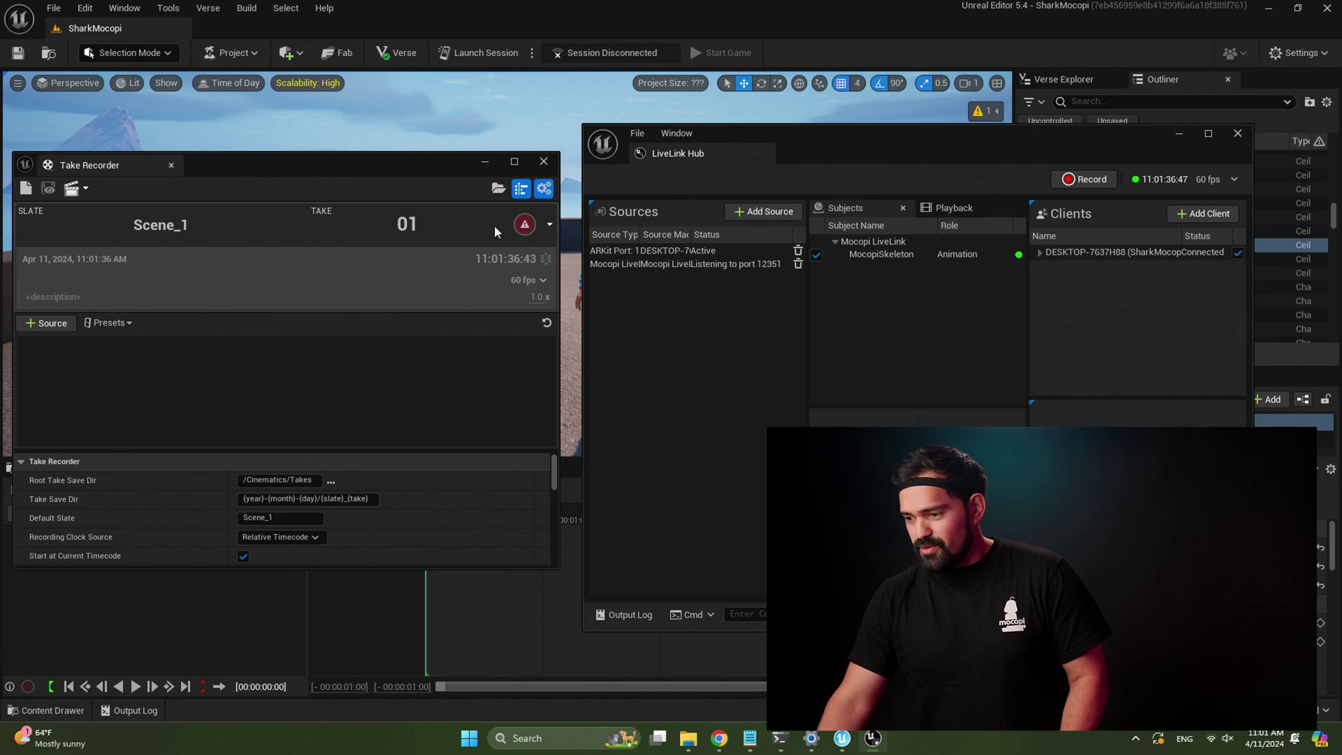
Step: Set LiveLink Hub's timecode provider to System Time (30 fps) and minimize its window
click(1232, 180)
click(1201, 123)
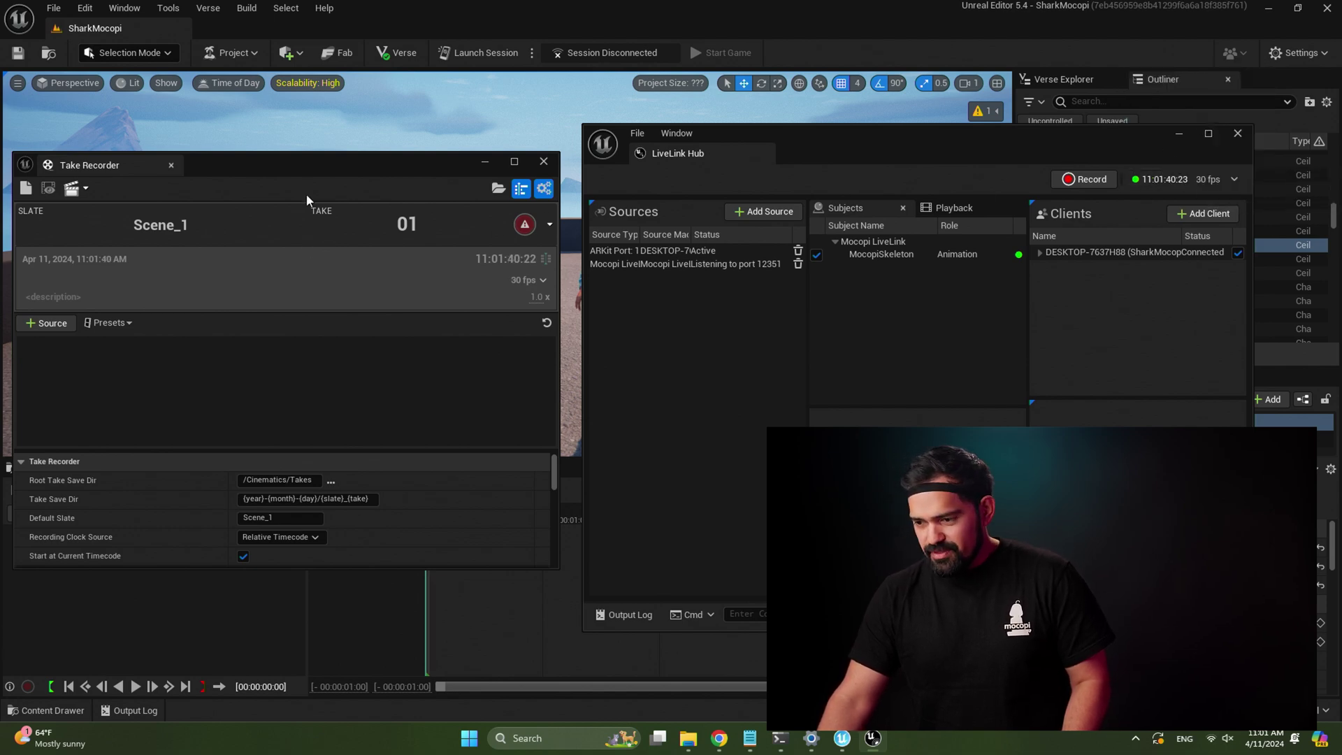
click(1179, 134)
Step: Add the Emanuel actor to the Take Recorder as a recording source
mouse_move(357, 179)
mouse_down()
mouse_move(435, 173)
mouse_move(350, 200)
mouse_up()
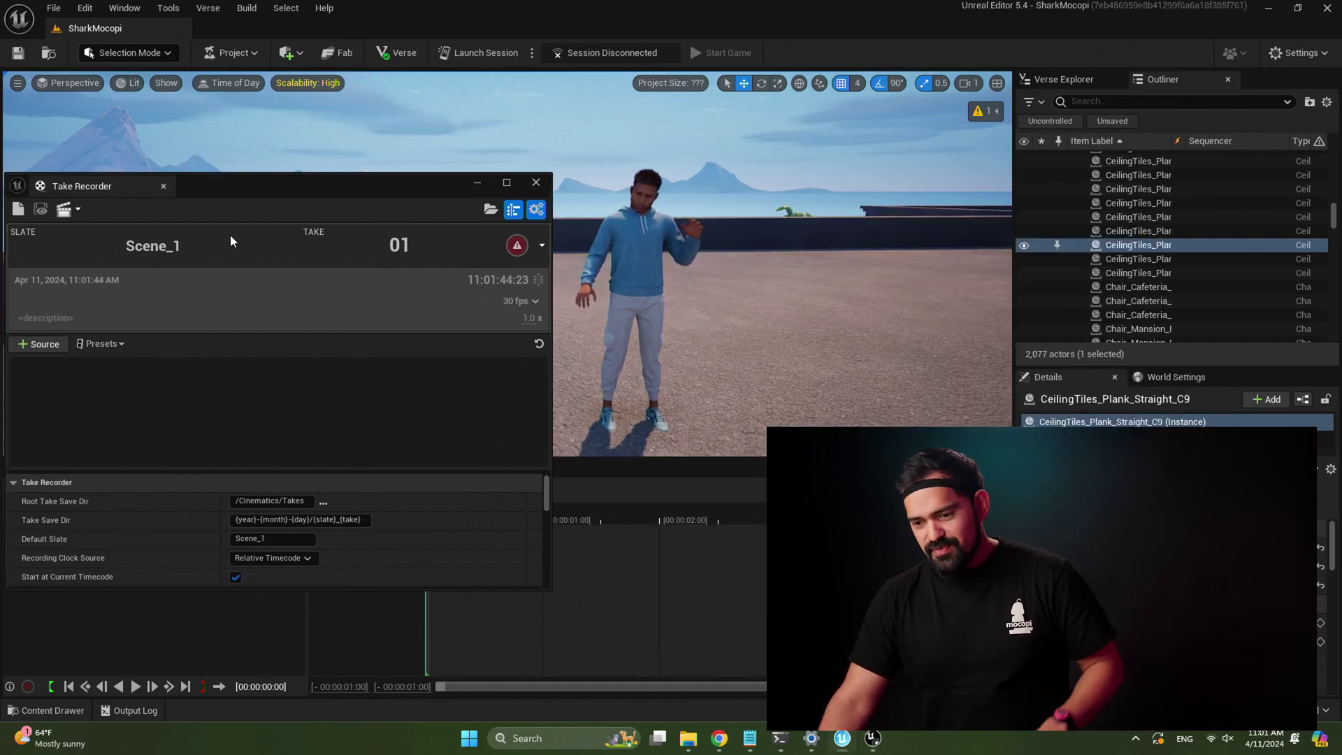
drag(234, 184, 308, 164)
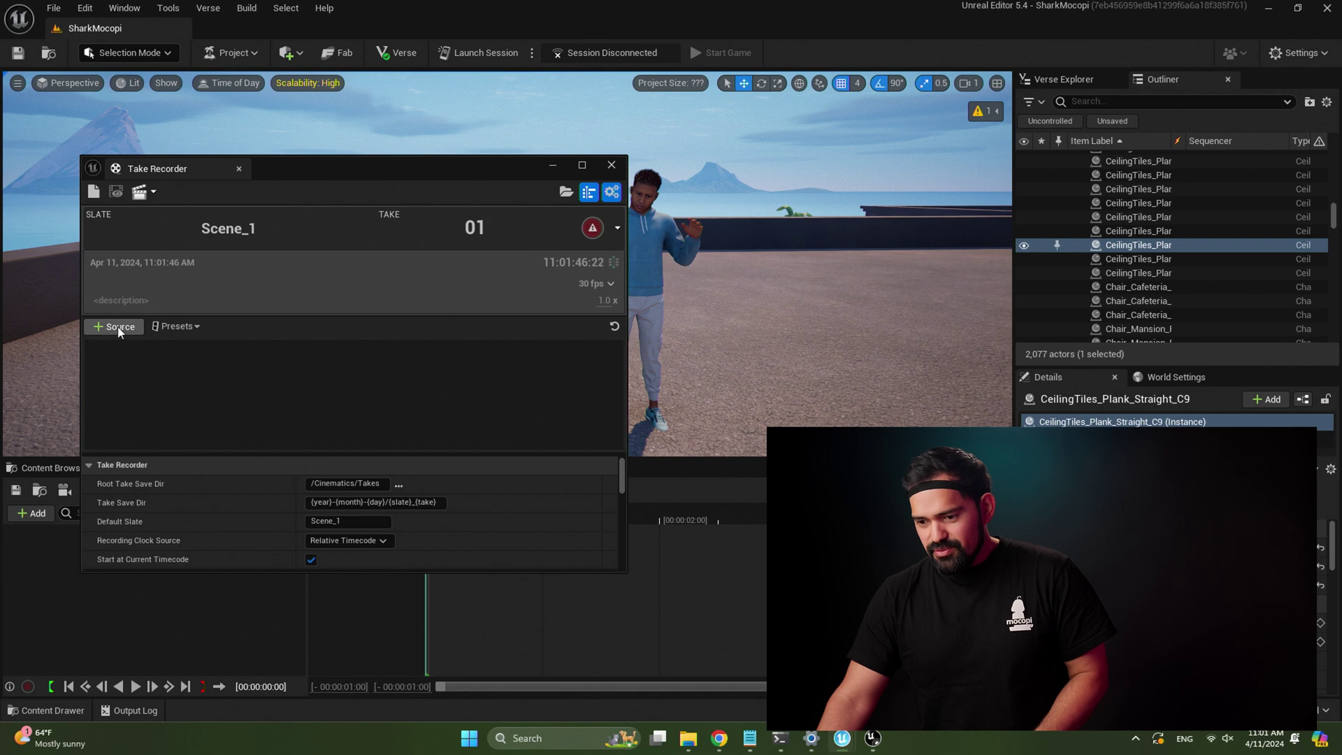
click(118, 326)
mouse_move(147, 367)
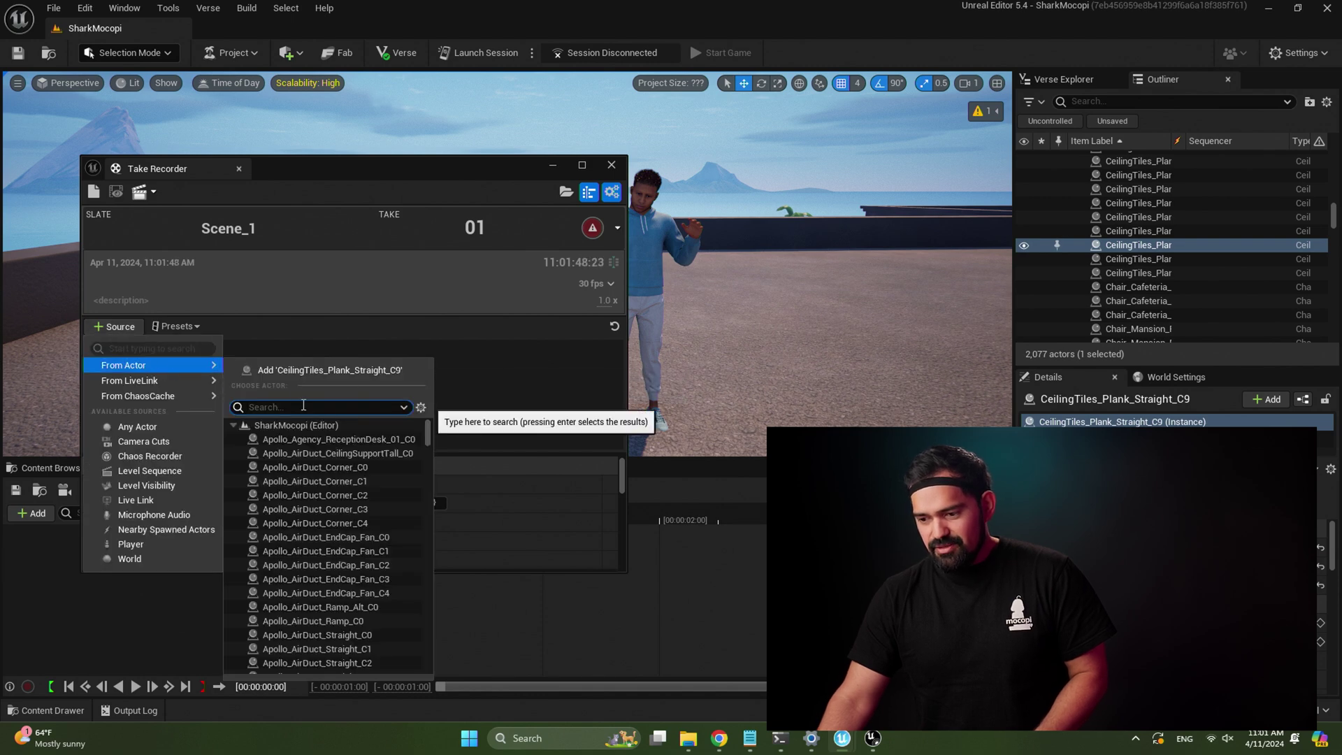
click(654, 233)
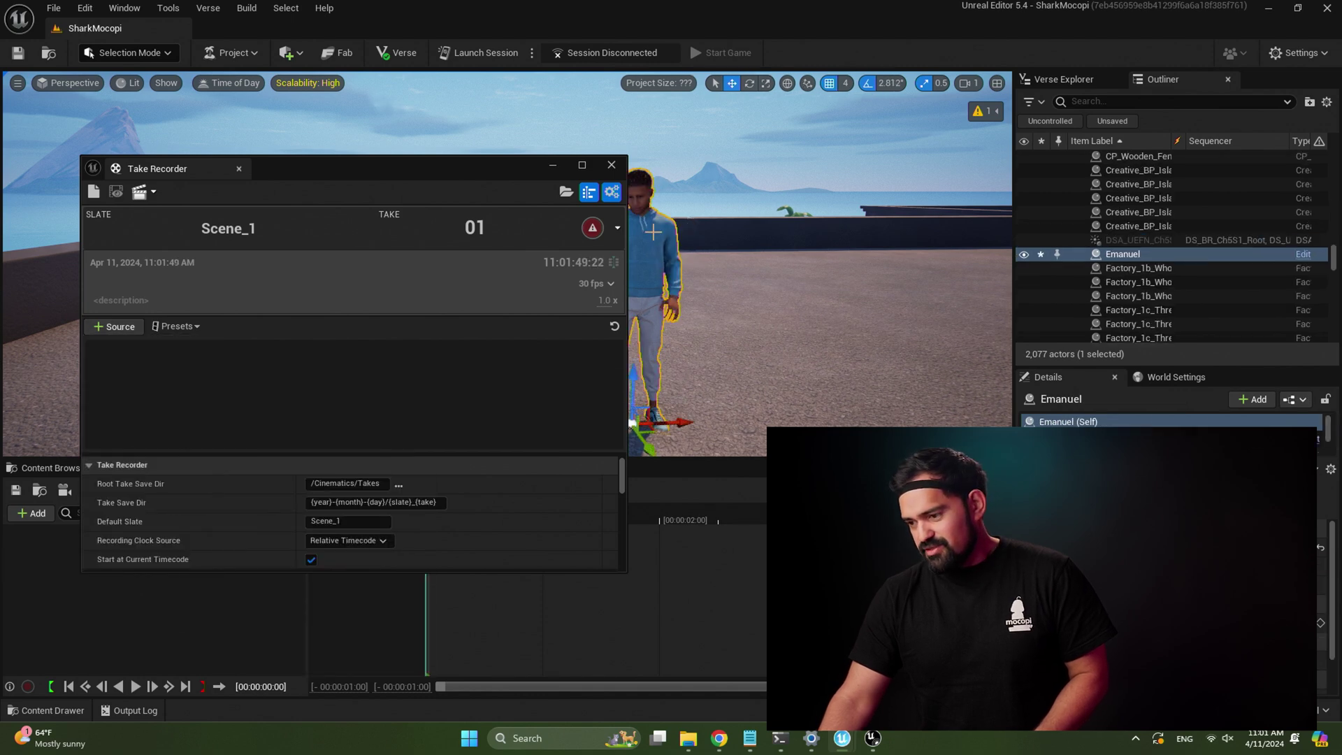
click(129, 336)
mouse_move(140, 366)
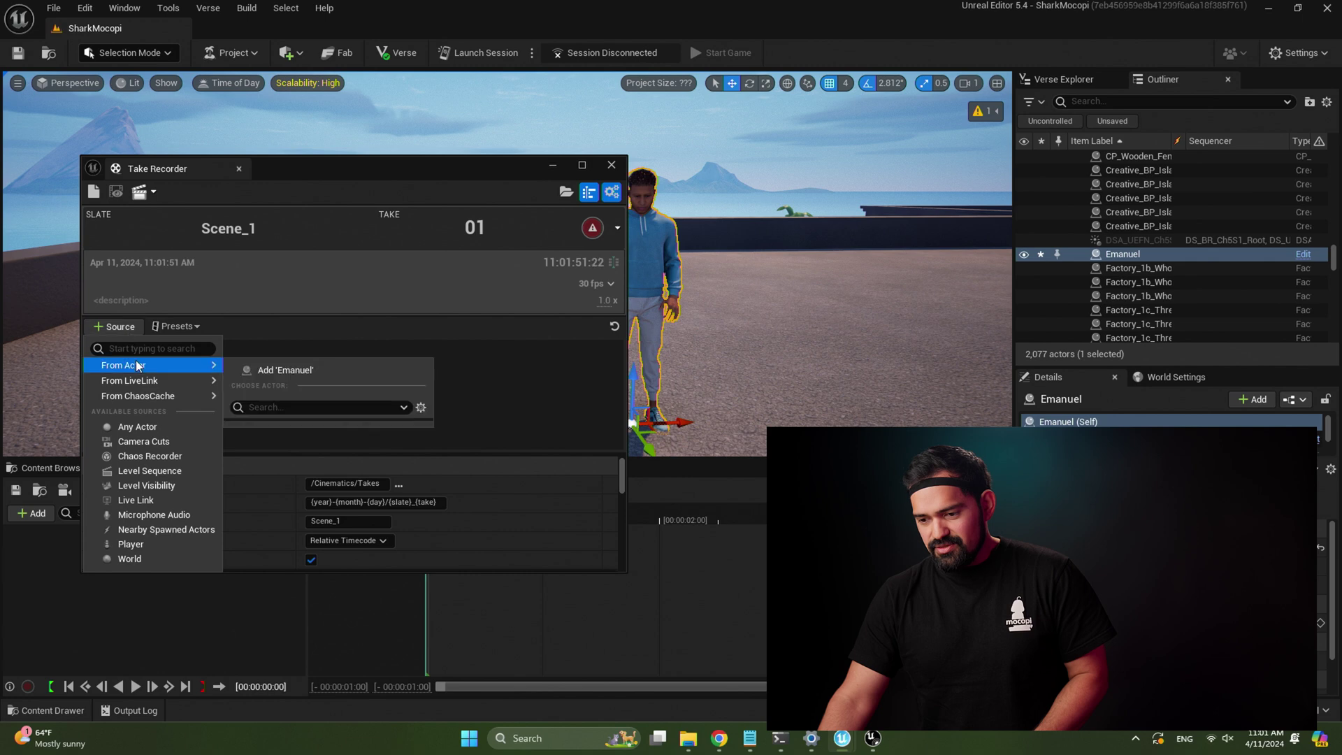
click(295, 371)
Step: Move the Take Recorder clear of Emanuel and record take 01 of Scene_1
drag(312, 173, 249, 173)
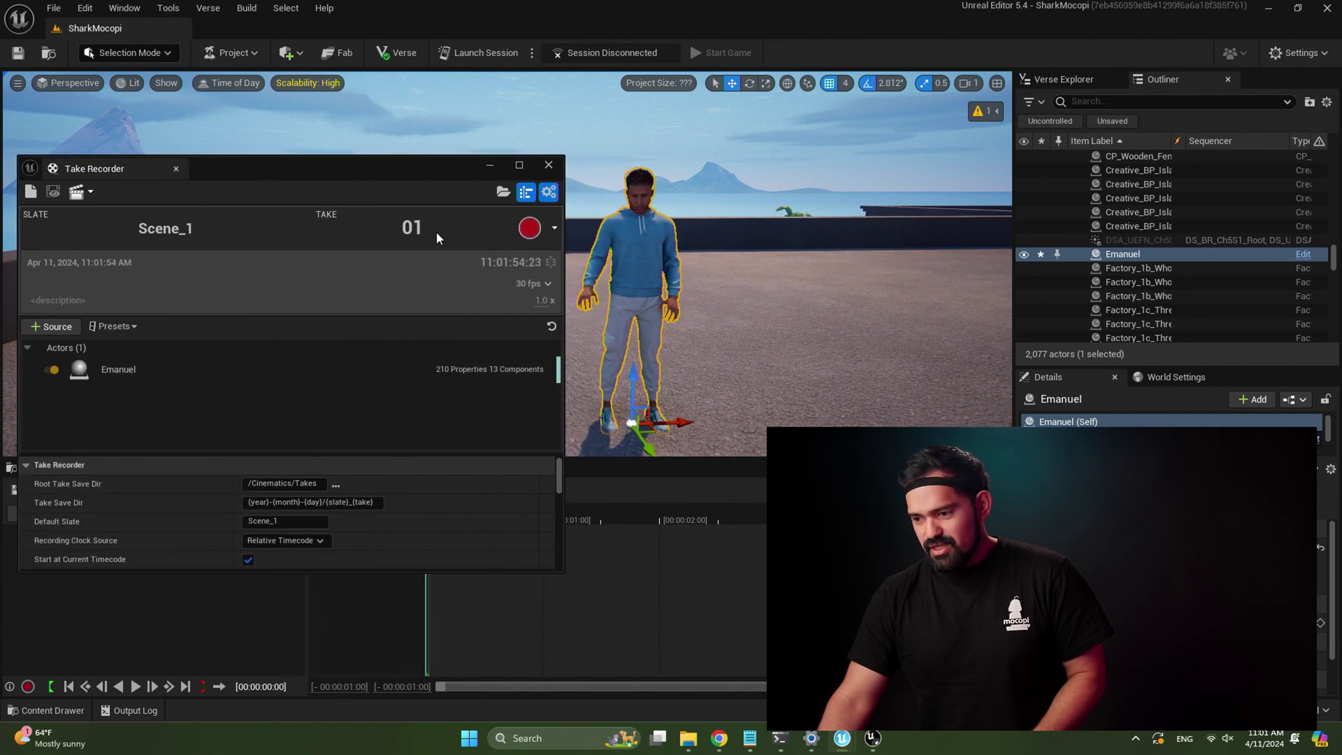
click(530, 229)
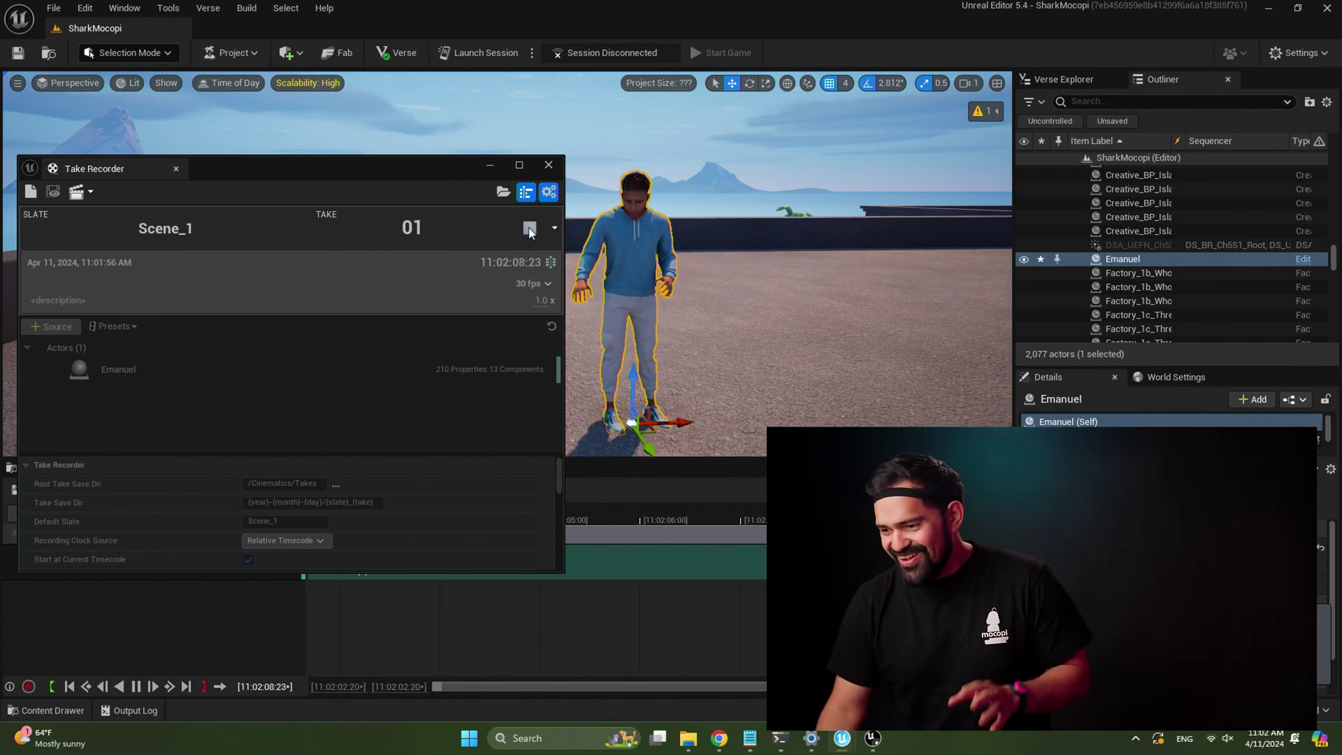
click(530, 229)
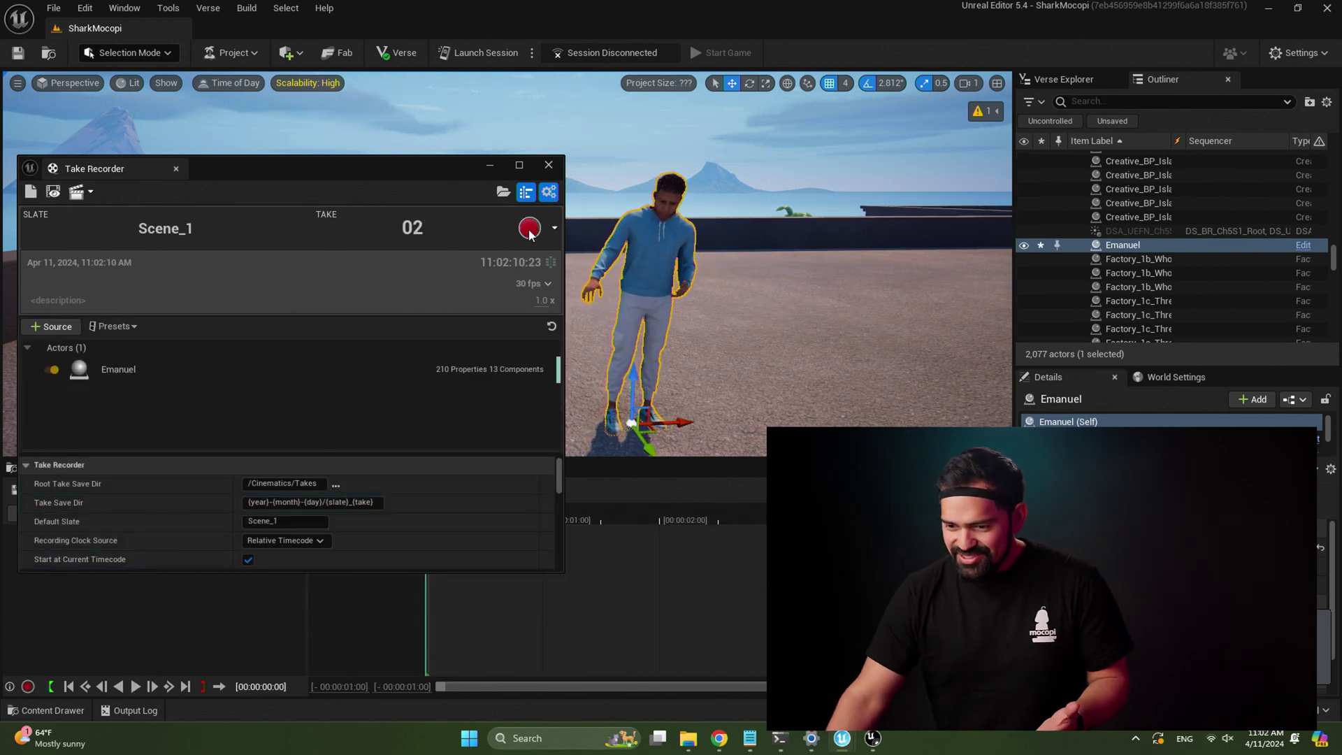
Step: Review the last recorded take of Emanuel in Sequencer, and close the Take Recorder
drag(246, 166, 288, 160)
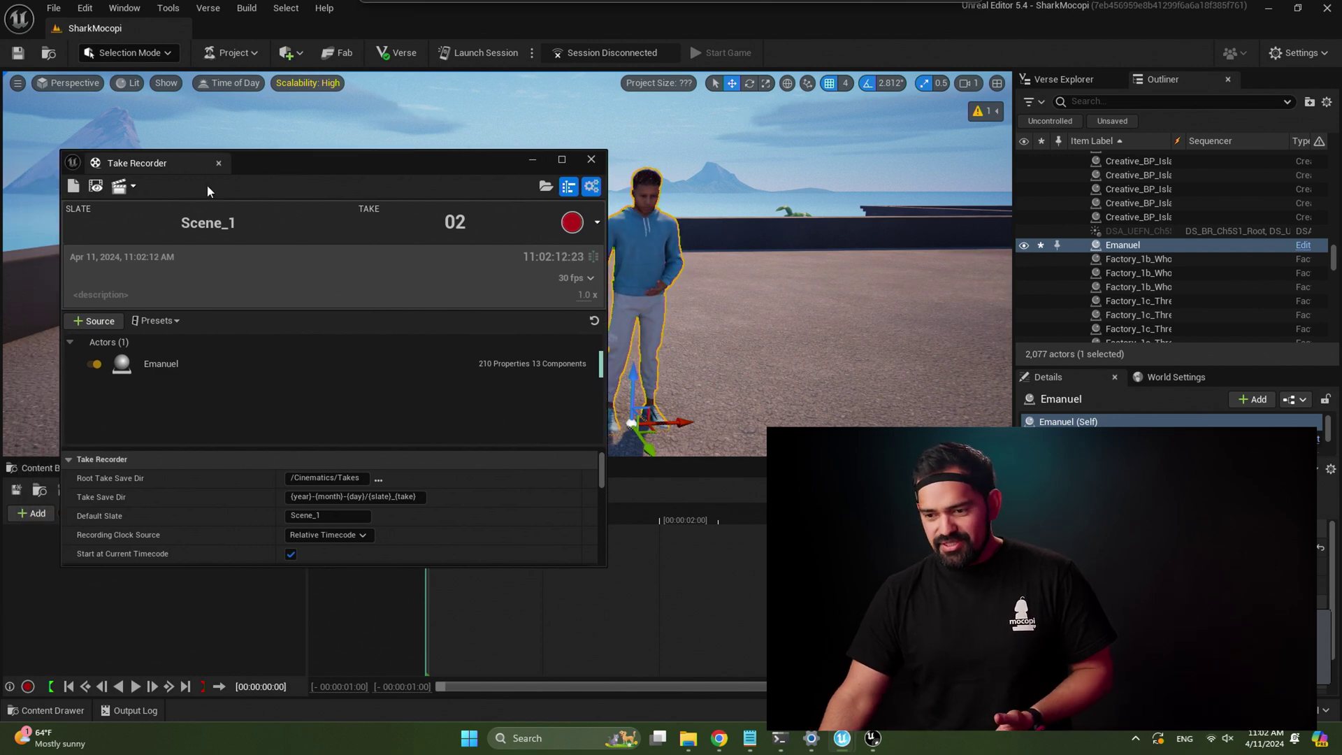
click(97, 191)
drag(349, 162, 281, 43)
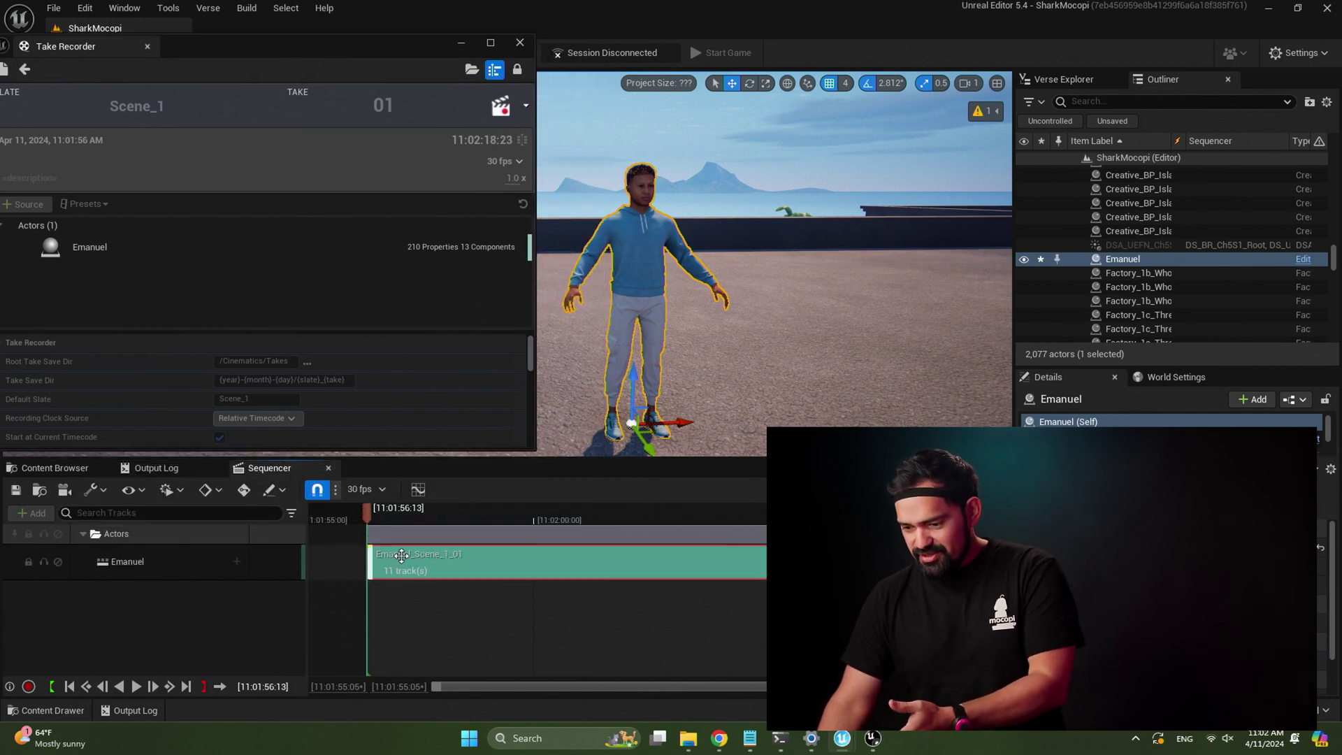
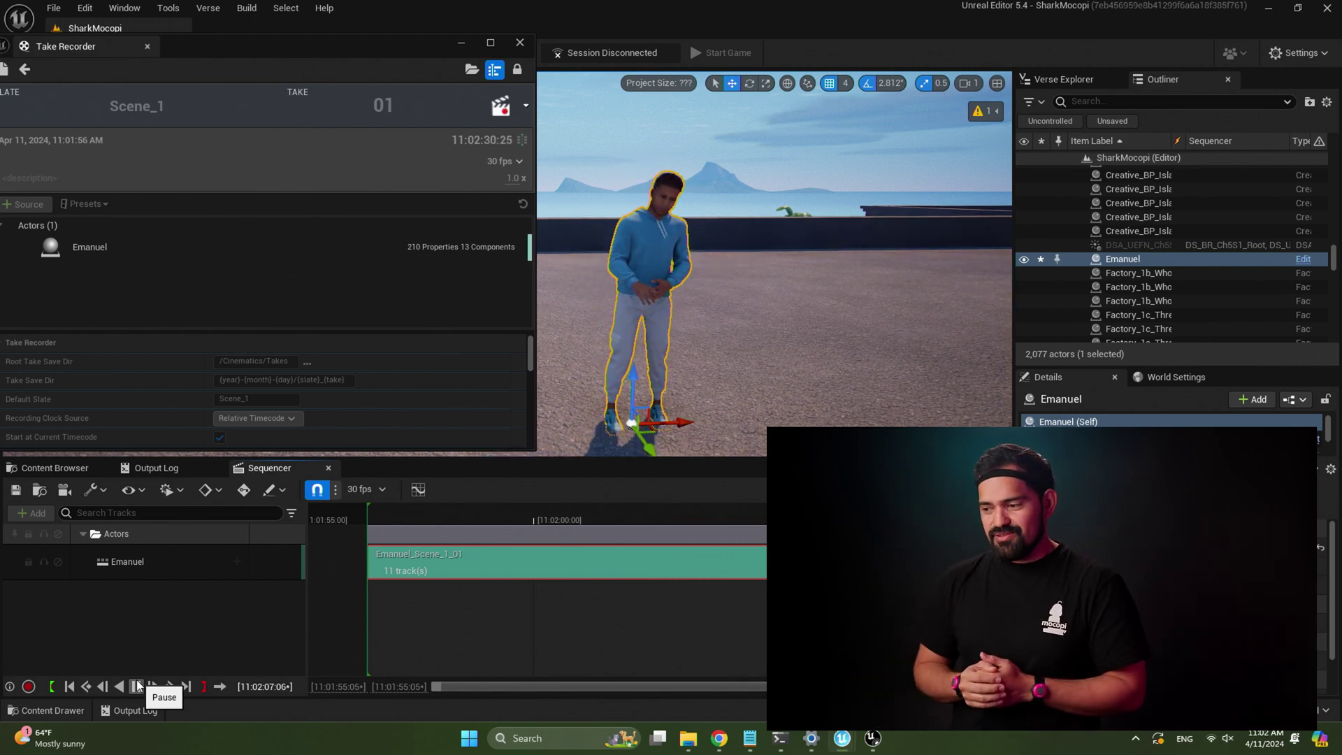
click(137, 687)
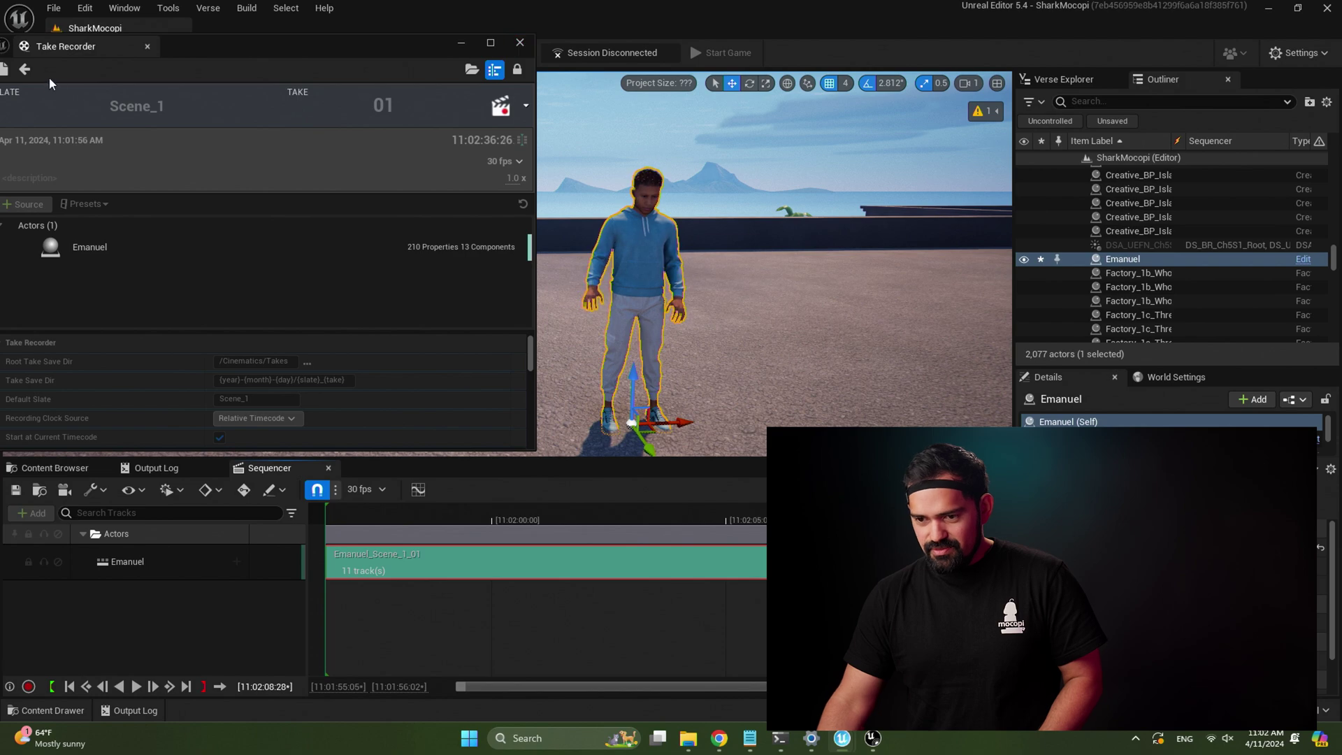
click(24, 69)
click(520, 43)
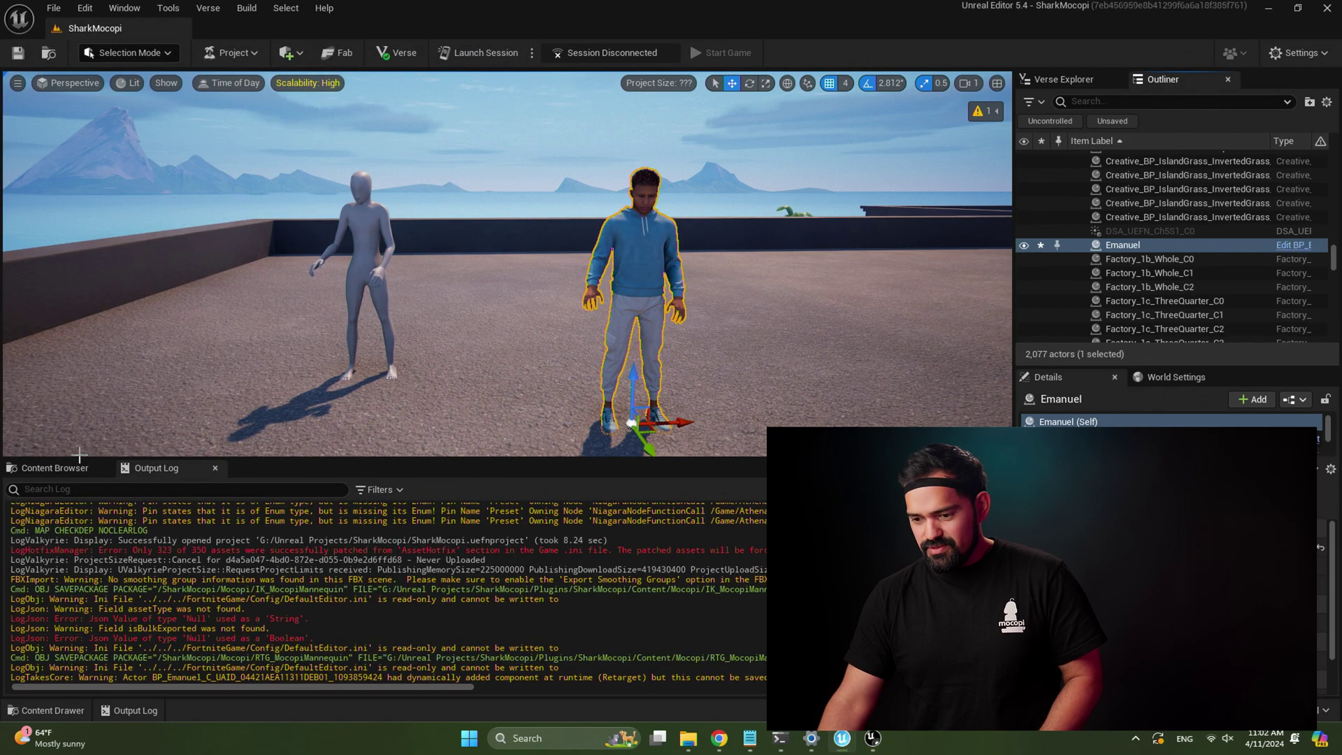
Step: Search the Content Browser's Fortnite folder for "sequence"
click(50, 468)
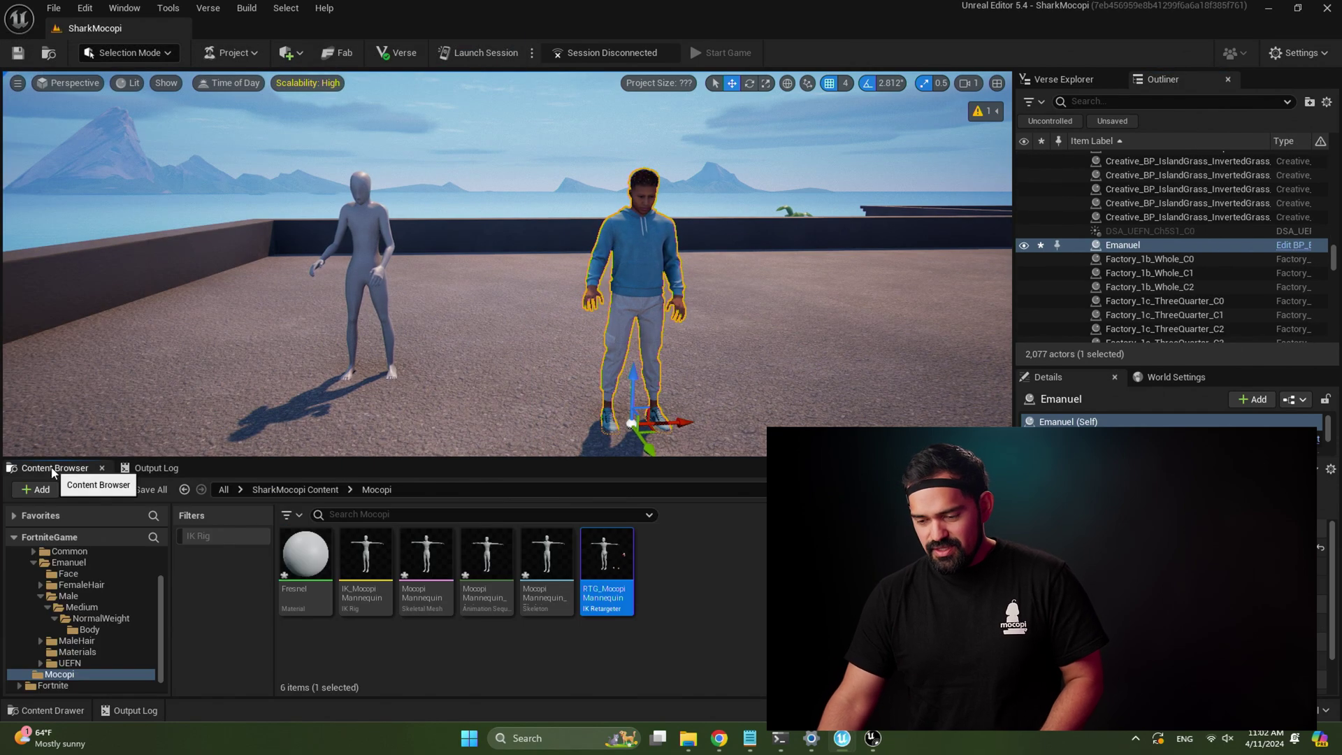
click(308, 488)
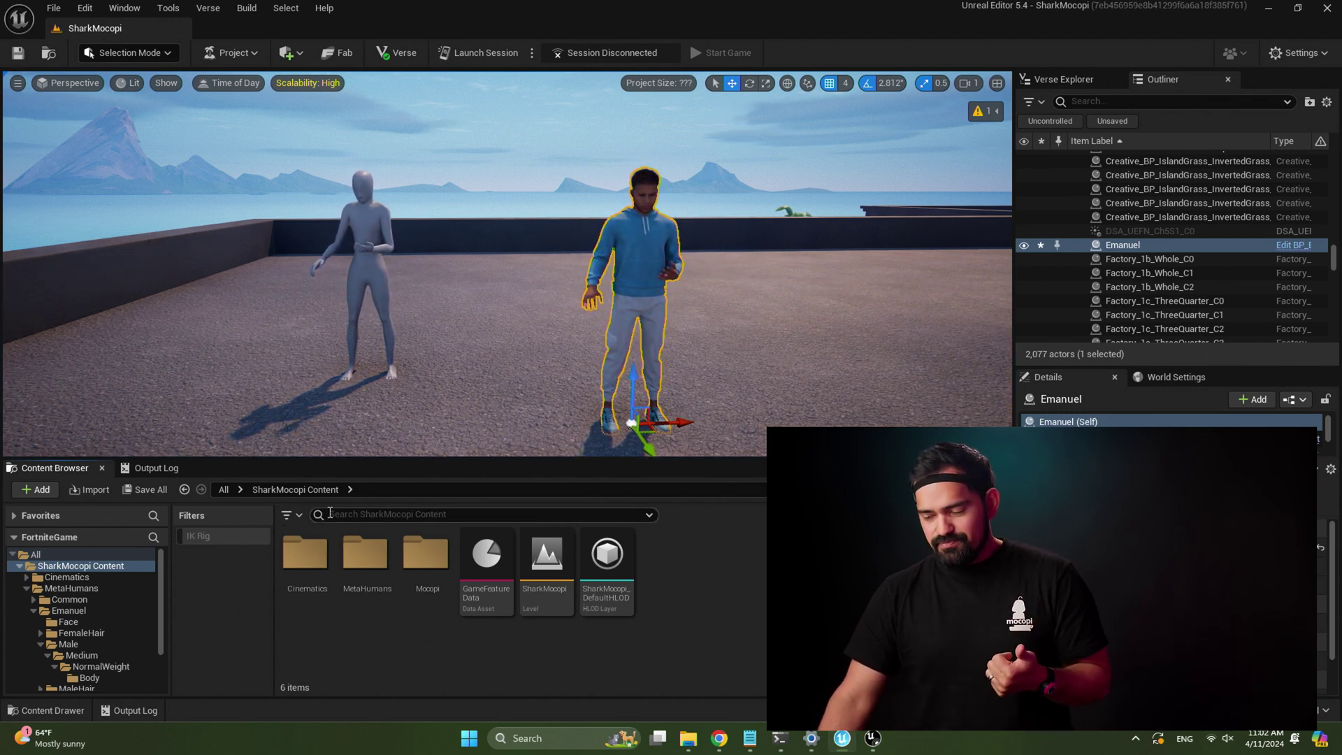
click(37, 554)
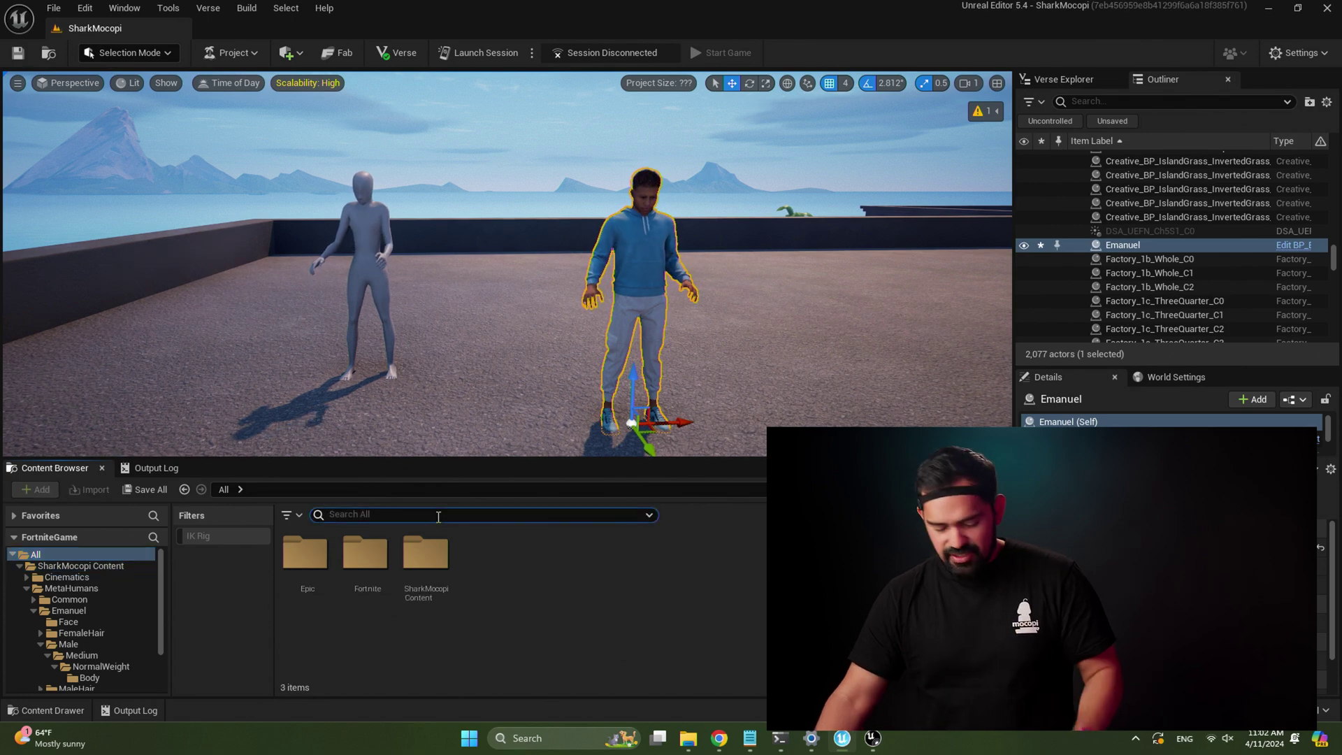
text(sequence)
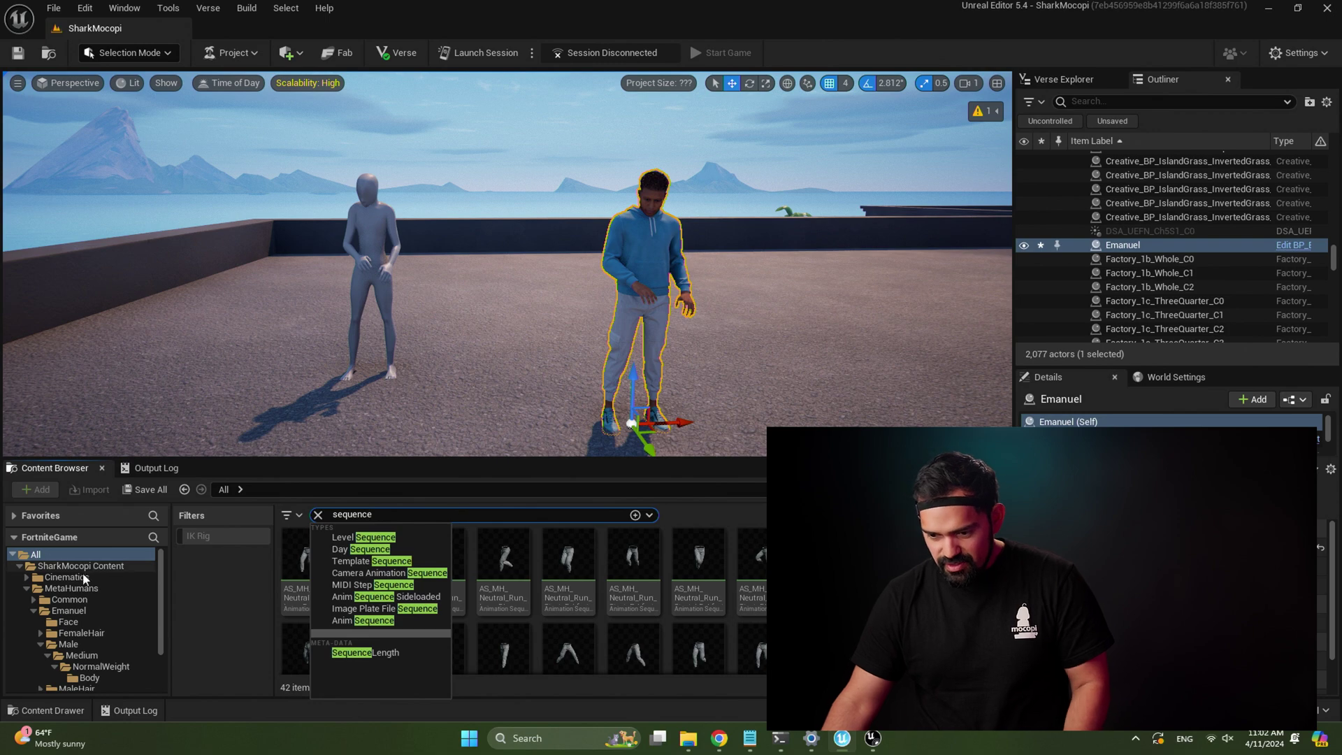
click(19, 567)
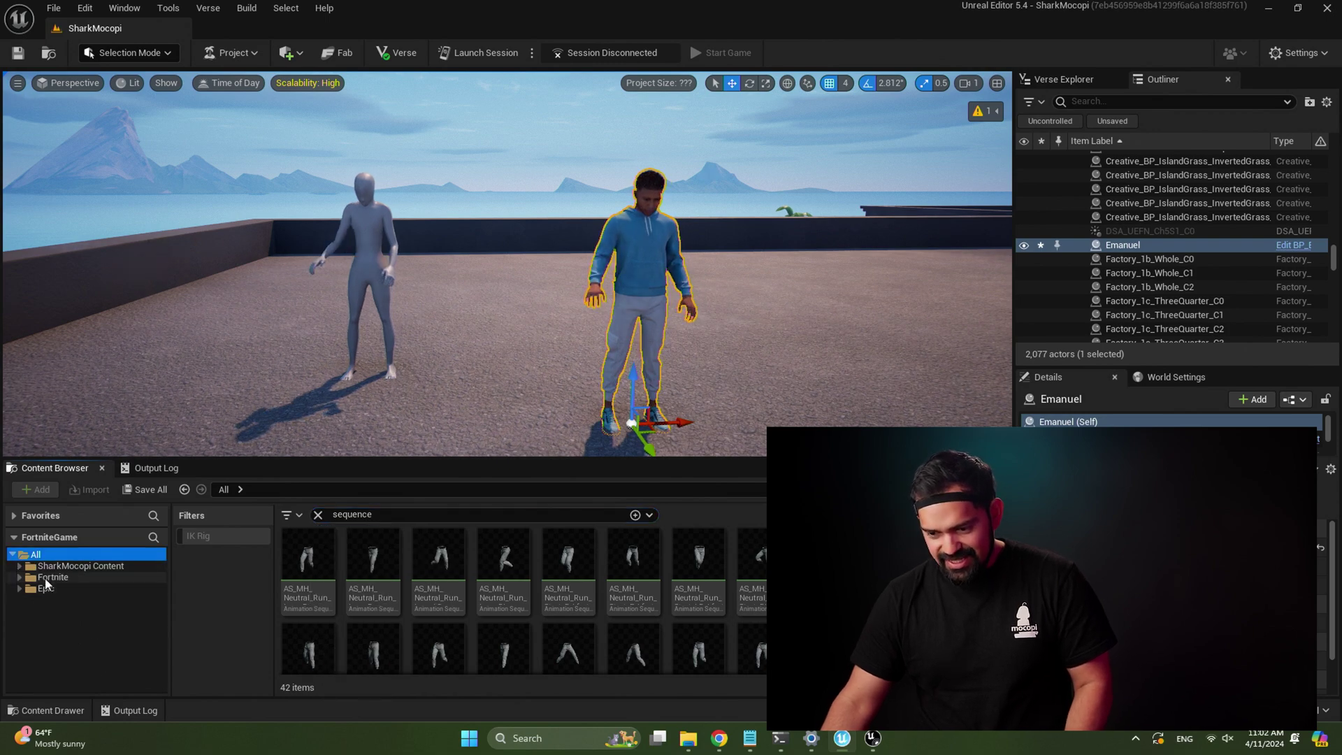
click(47, 578)
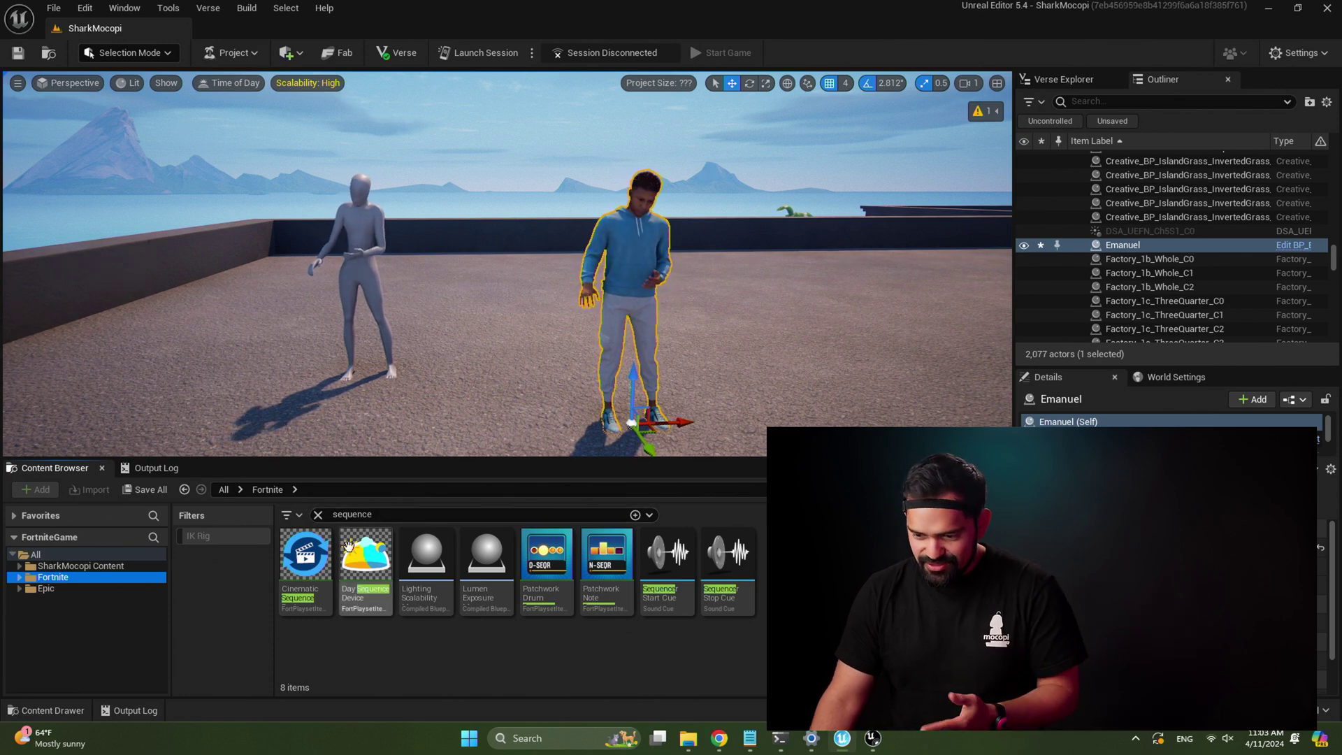
Step: Place a Cinematic Sequence Device on the ground beside Emanuel
mouse_move(305, 577)
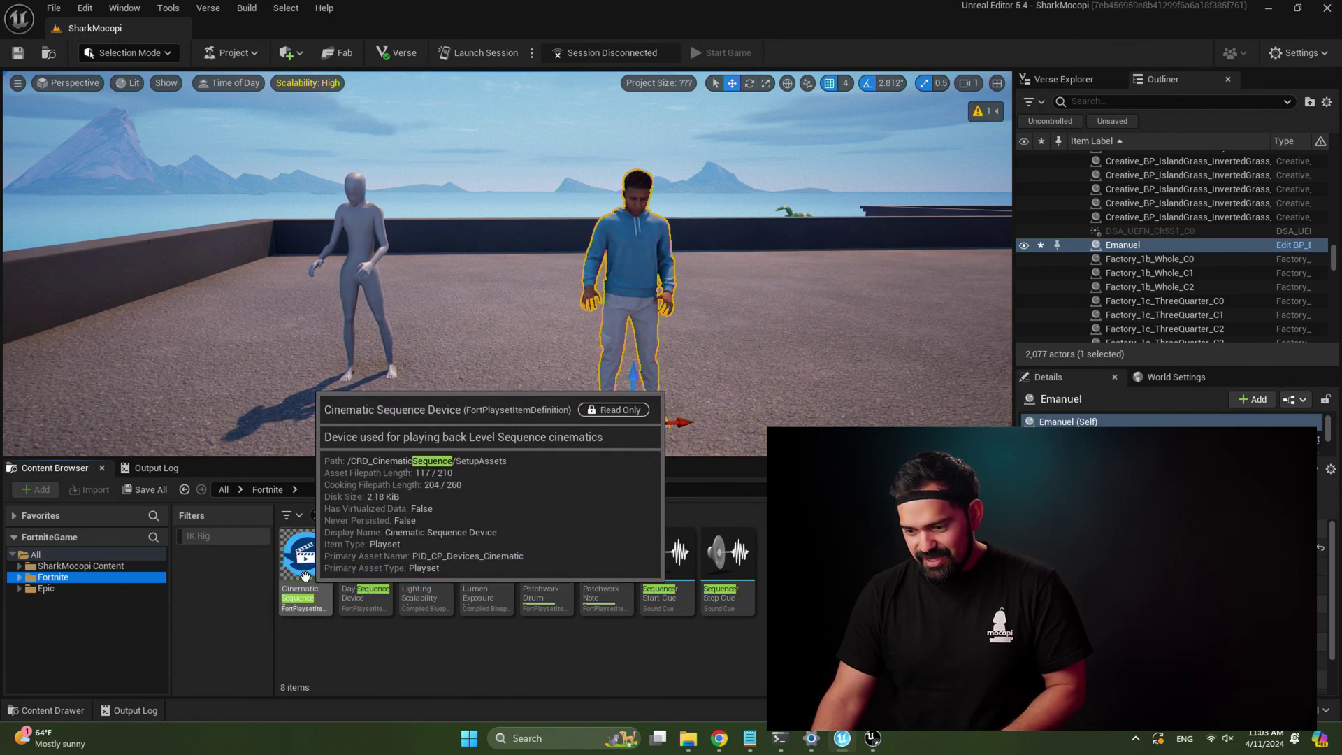
drag(301, 575, 815, 380)
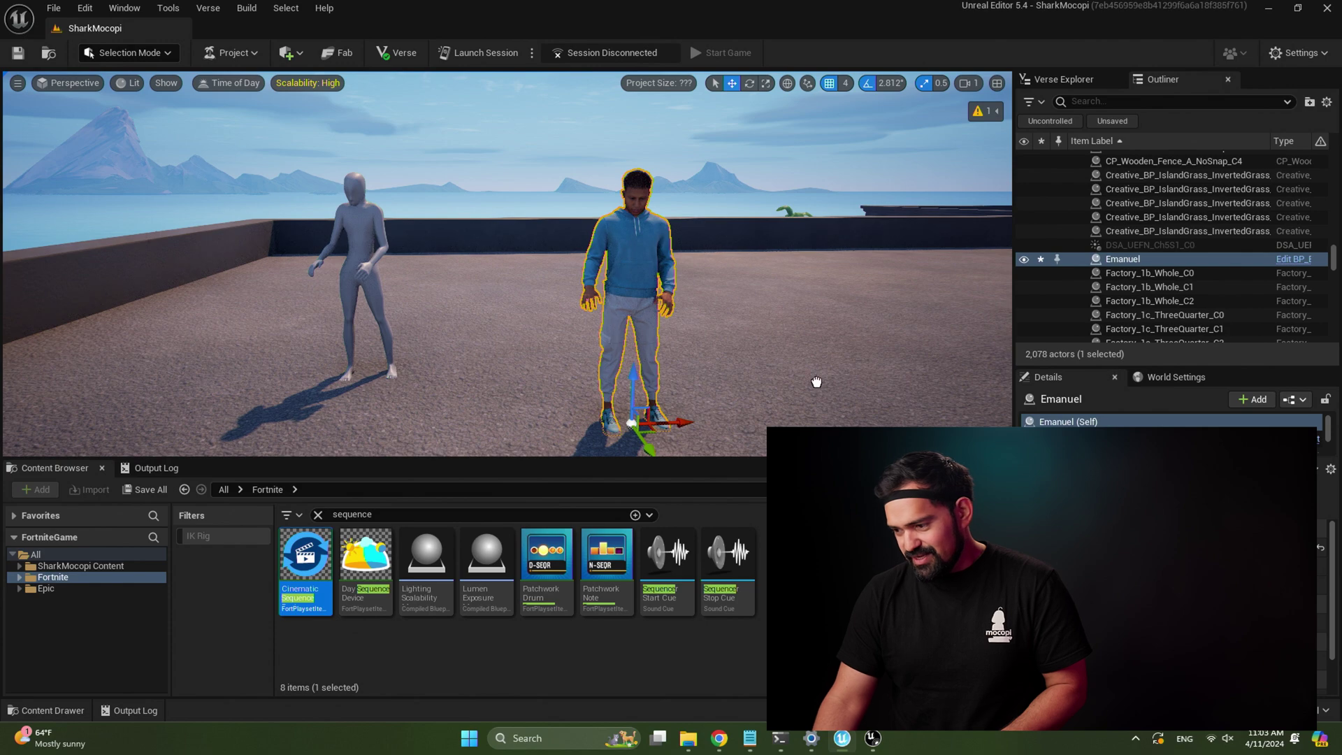
drag(812, 381, 815, 344)
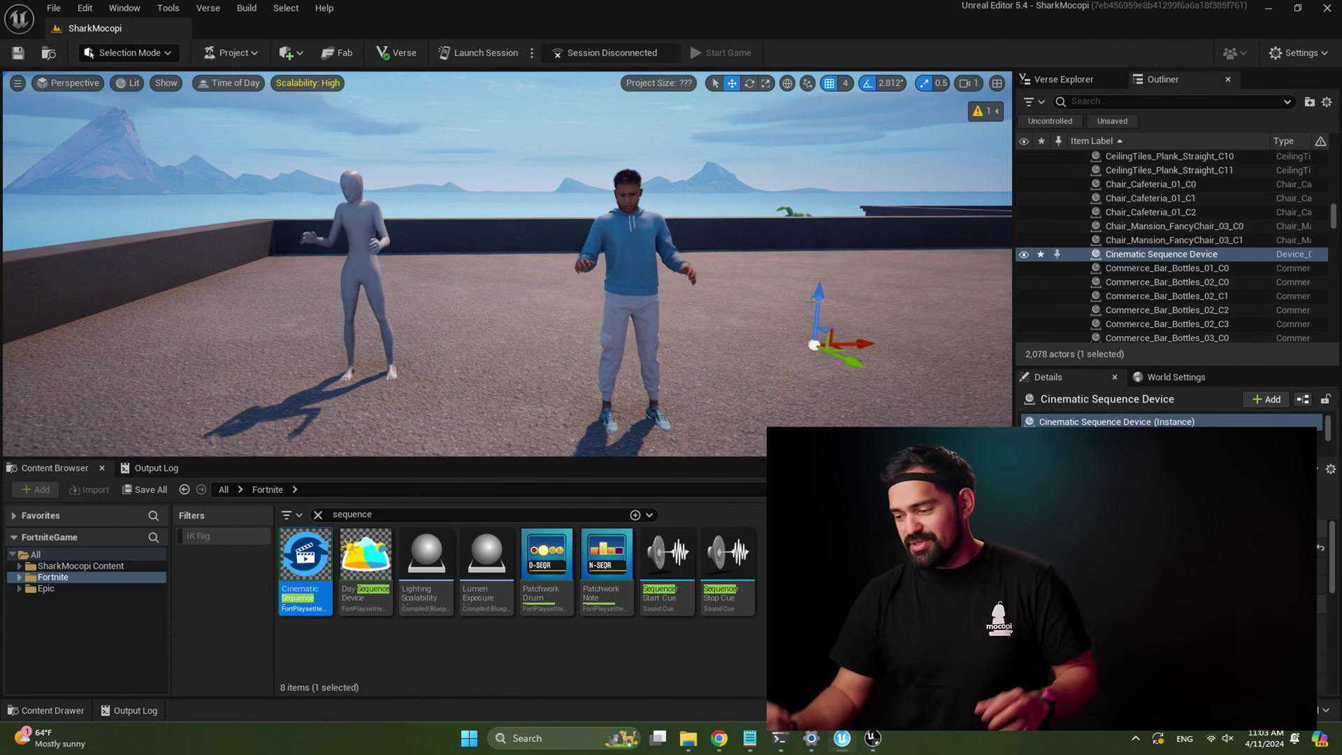
right_drag(823, 330, 816, 409)
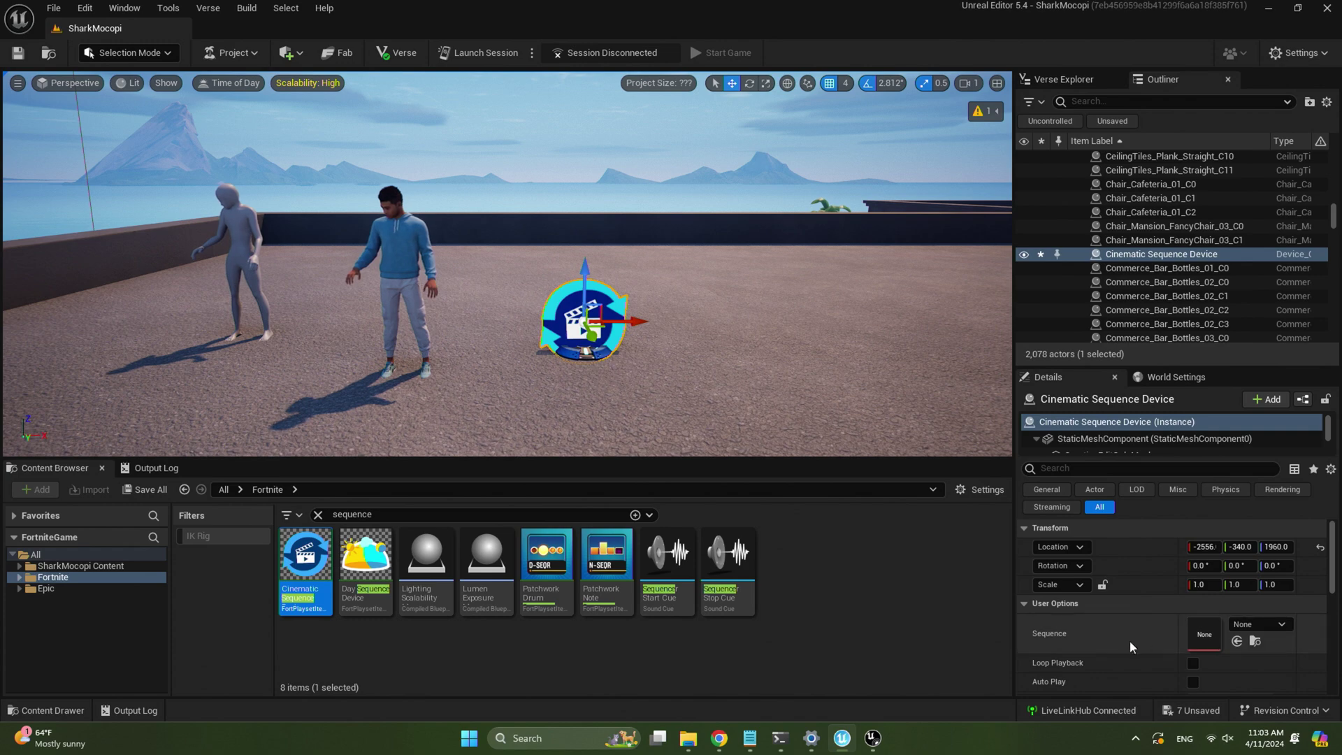
Step: Assign the Emanuel_Scene_1_01 level sequence to the Cinematic Sequence Device
click(1269, 627)
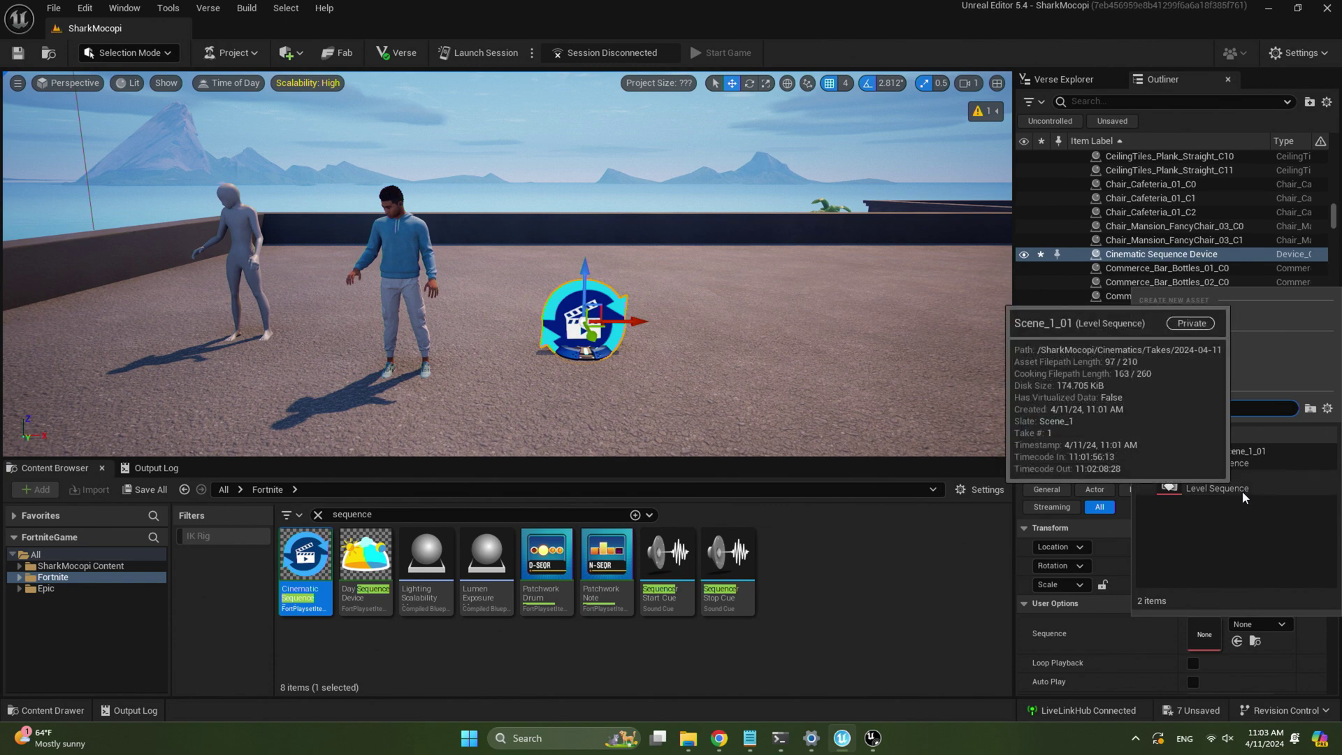
mouse_move(1200, 485)
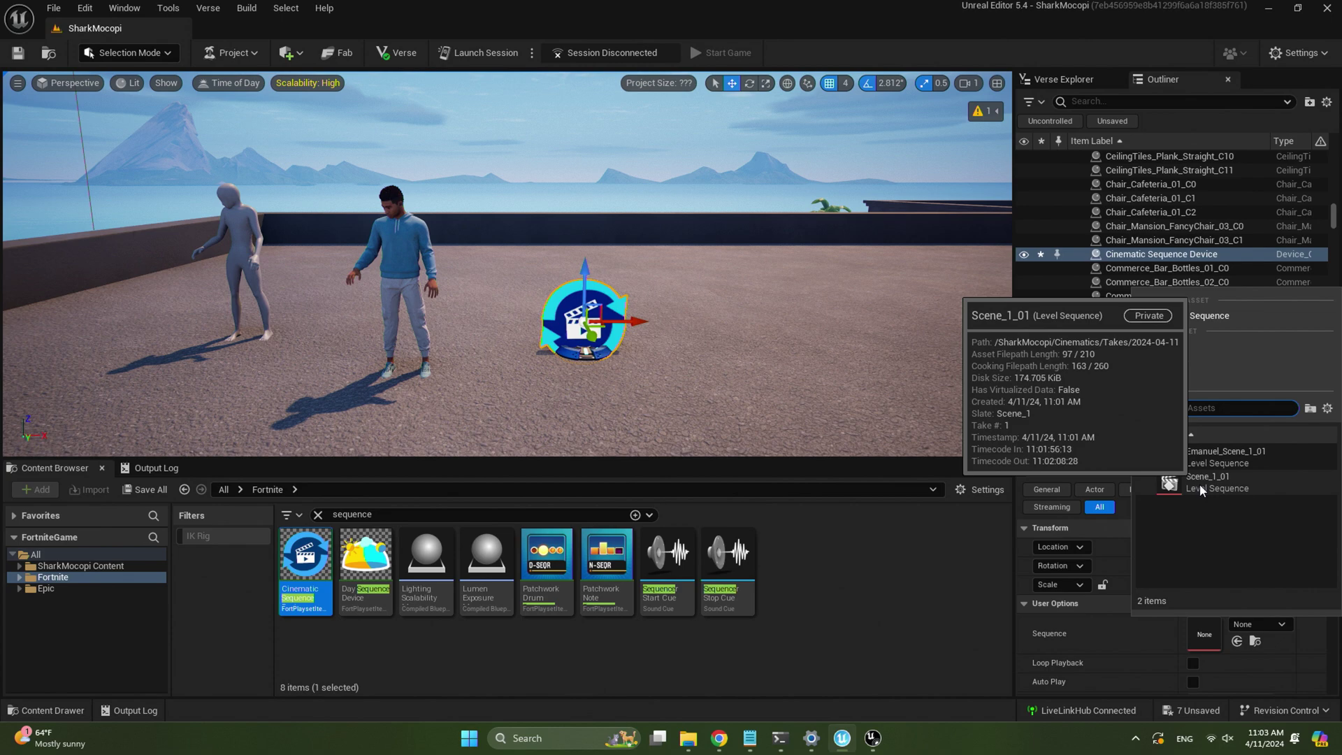
mouse_move(1235, 460)
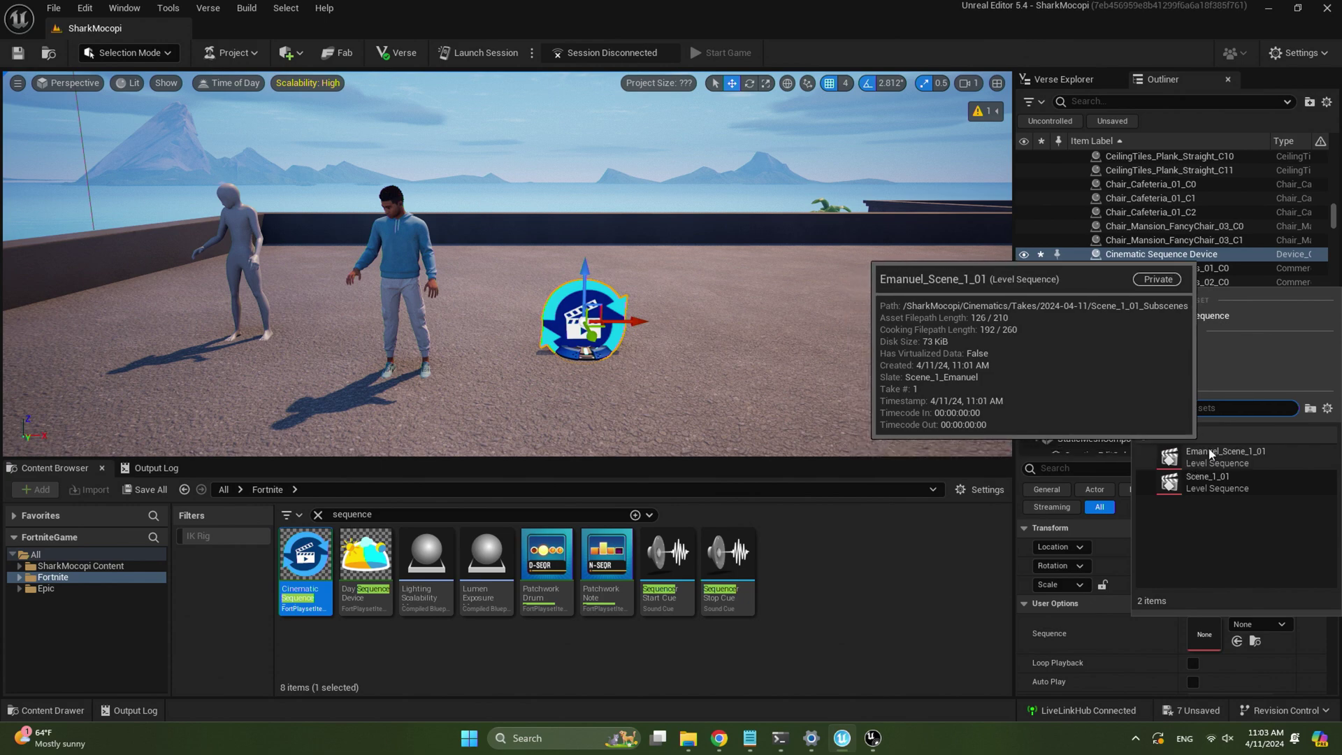
click(1211, 455)
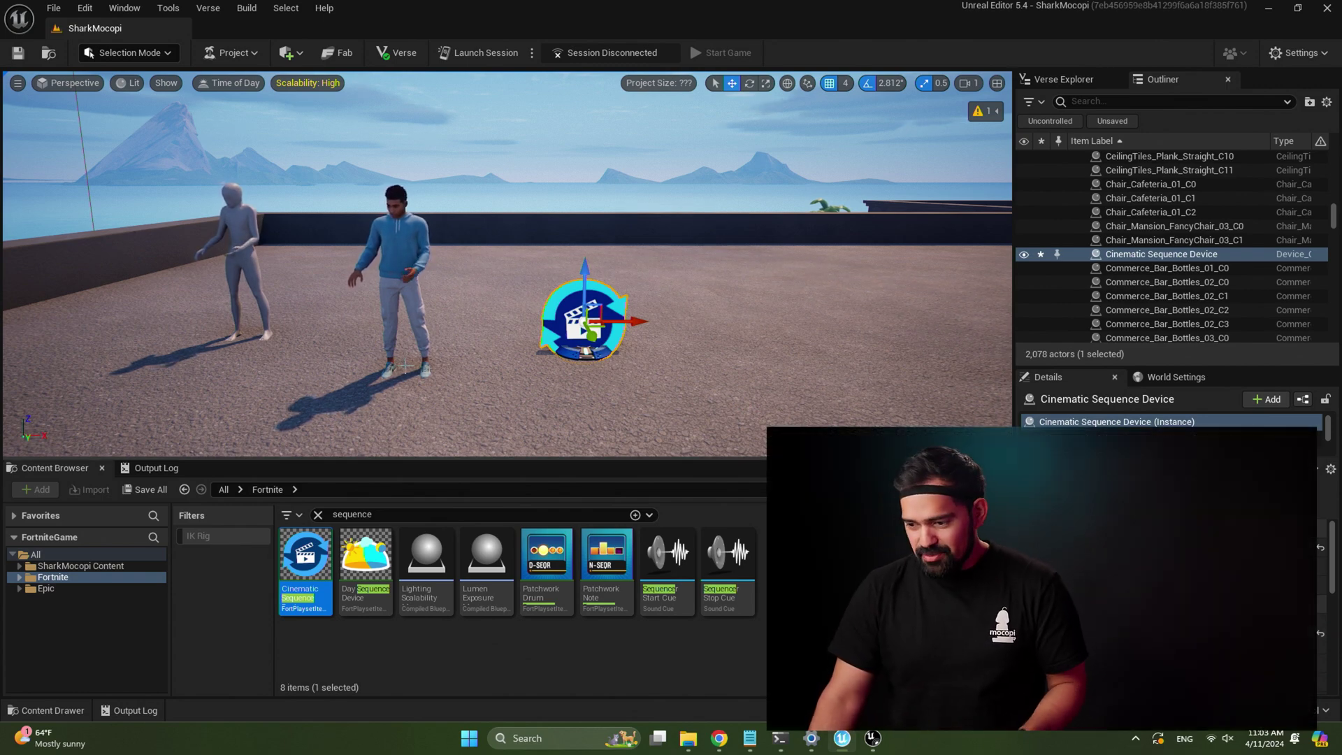
Step: Find the Trigger device by searching for "trigger" and place it on the ground in front of Emanuel
scroll(366, 350, down, 3)
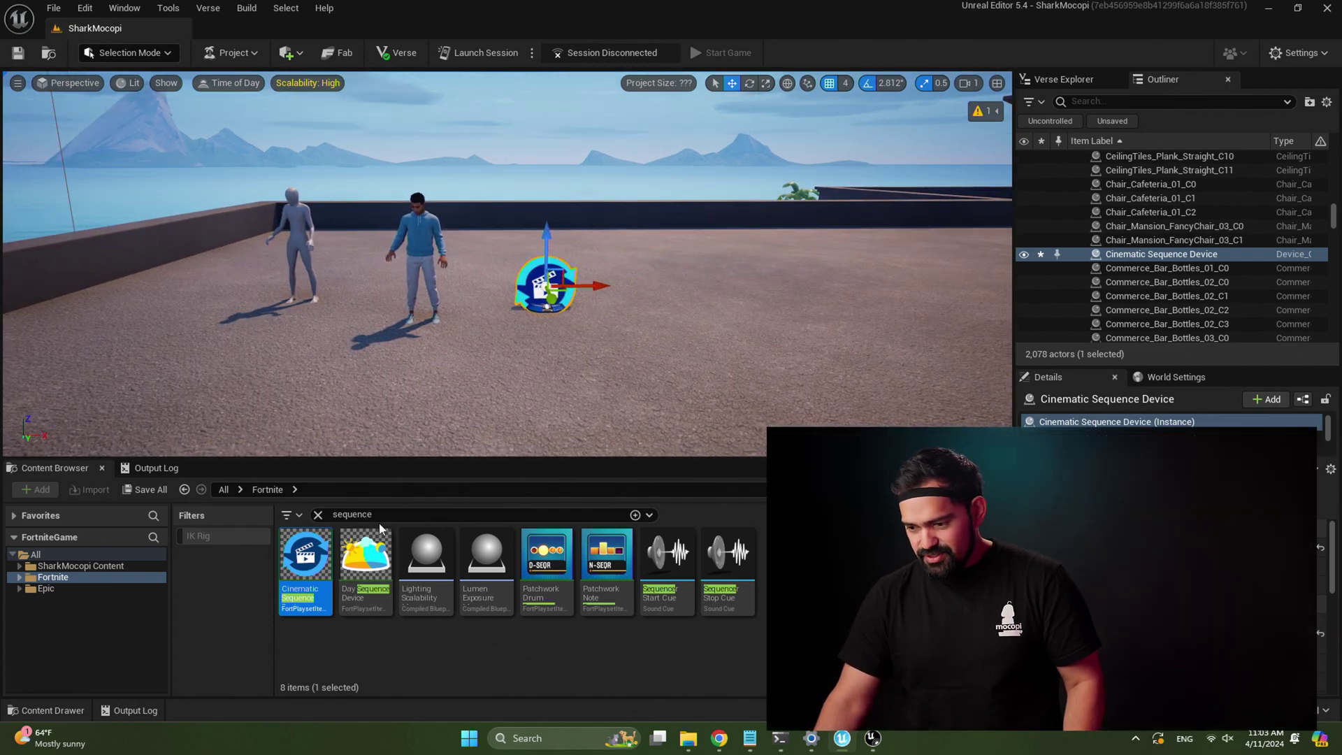
text(trigger)
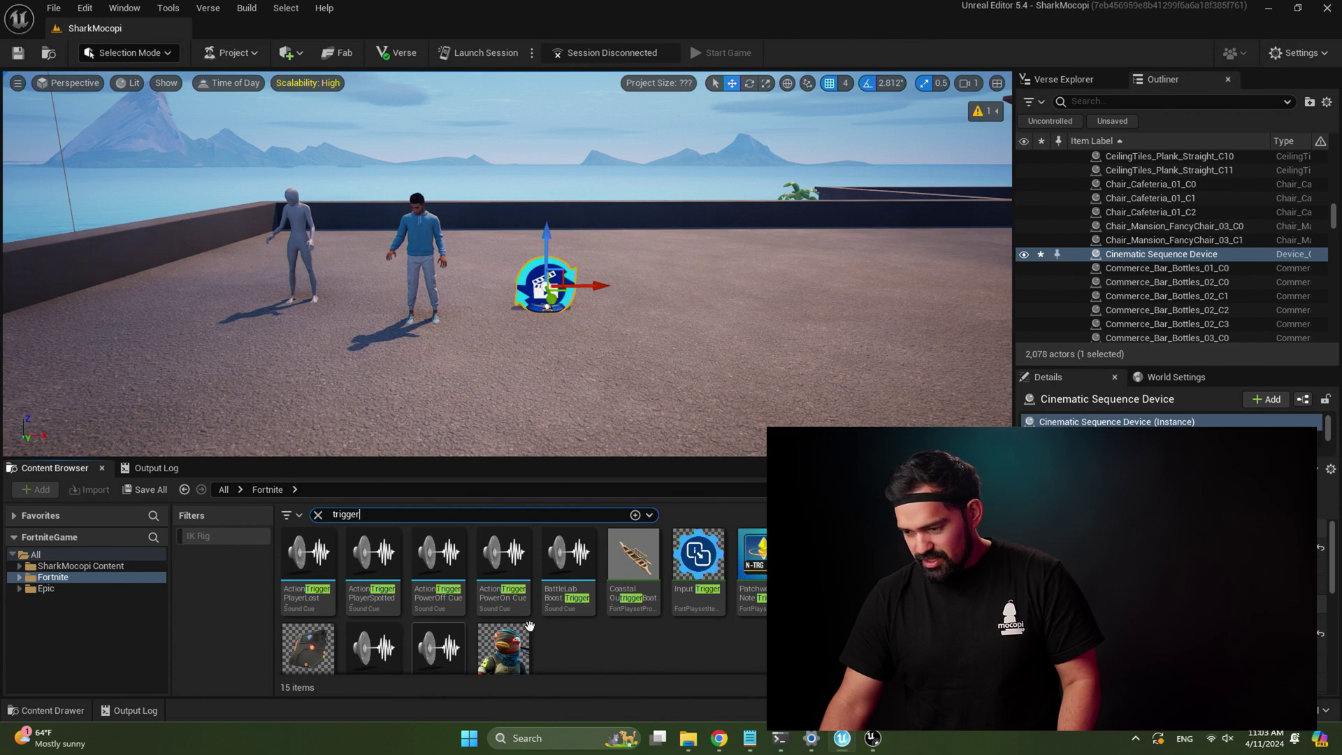
scroll(509, 624, down, 1)
drag(308, 629, 410, 371)
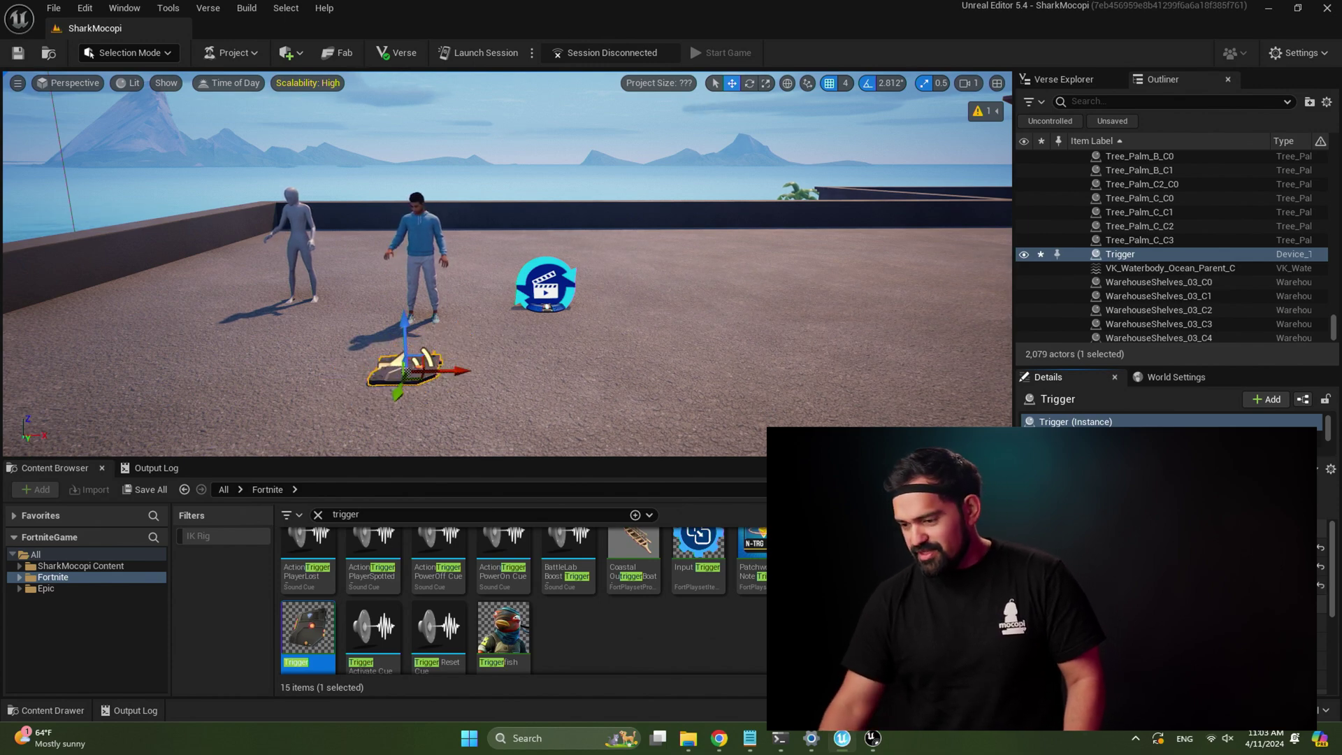
Step: Add a Play Function entry to the Cinematic Sequence Device and pick the Trigger in front of Emanuel as its source
click(525, 388)
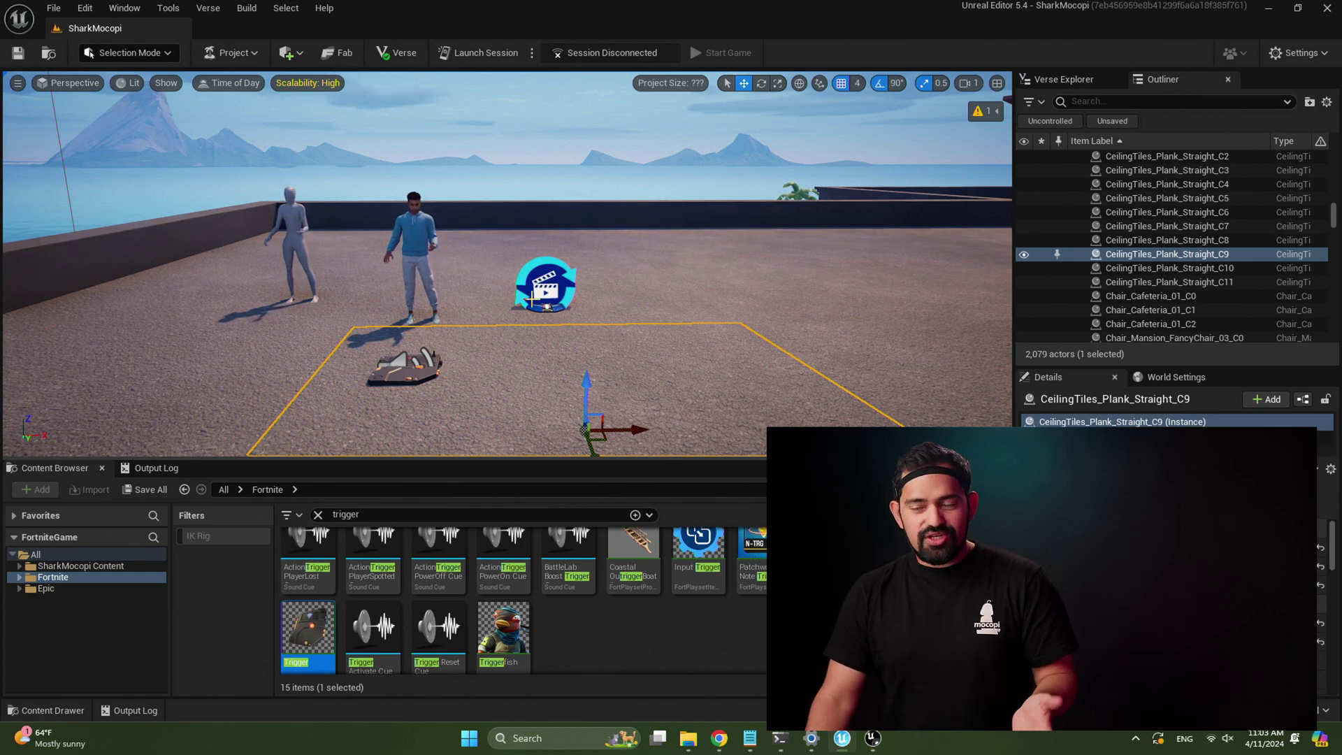
click(562, 281)
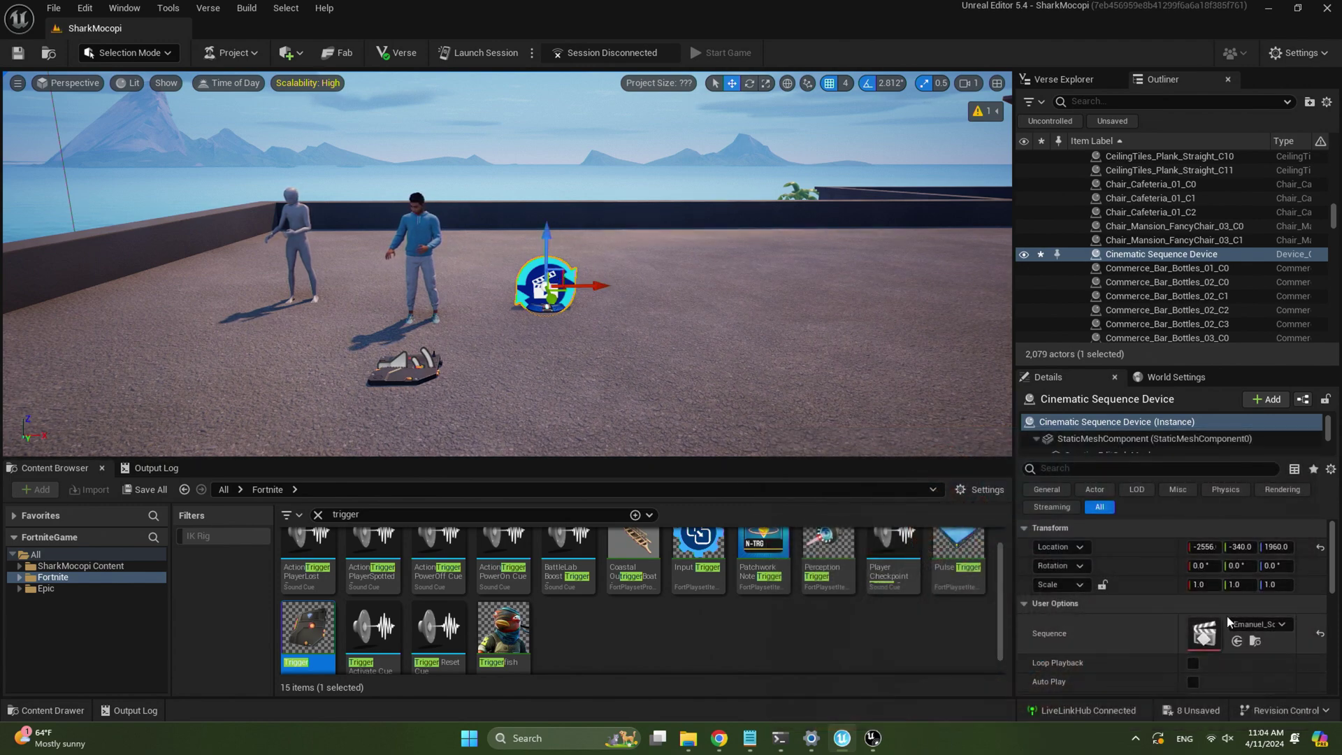
scroll(1241, 639, down, 10)
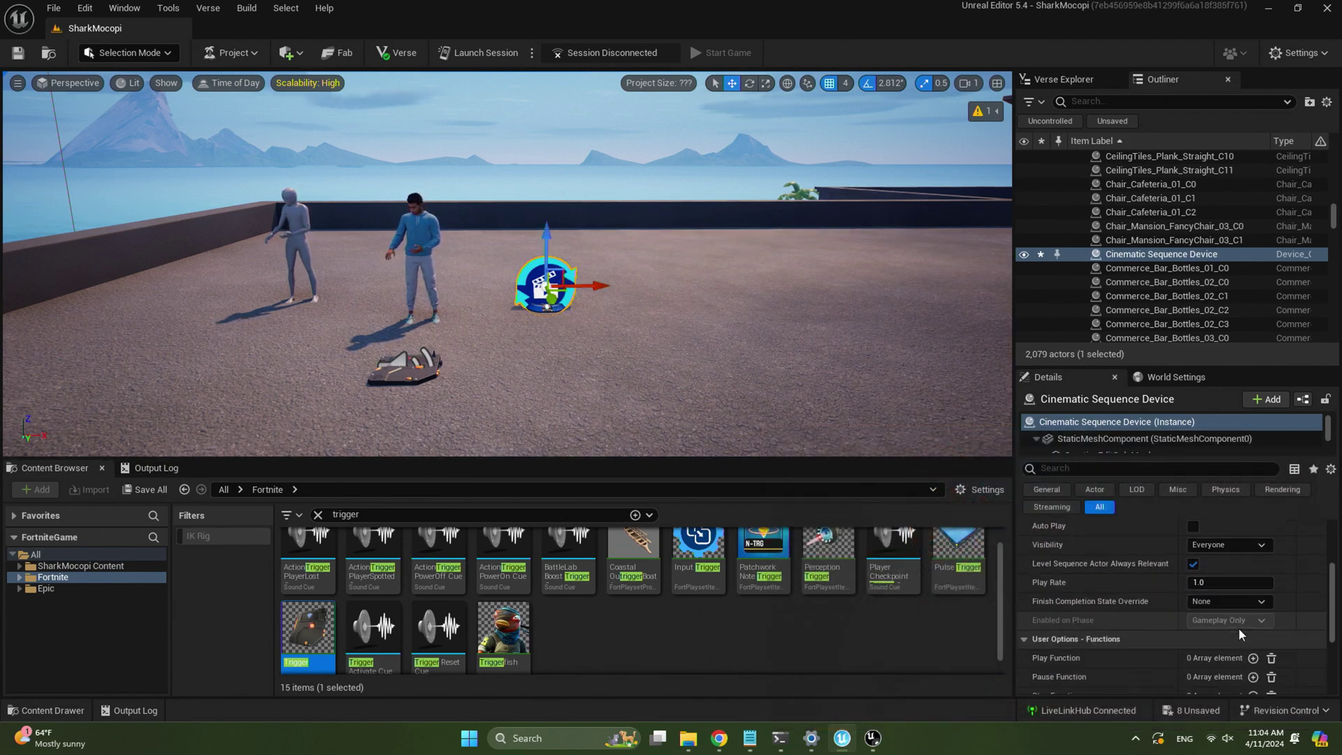
scroll(1239, 628, down, 1)
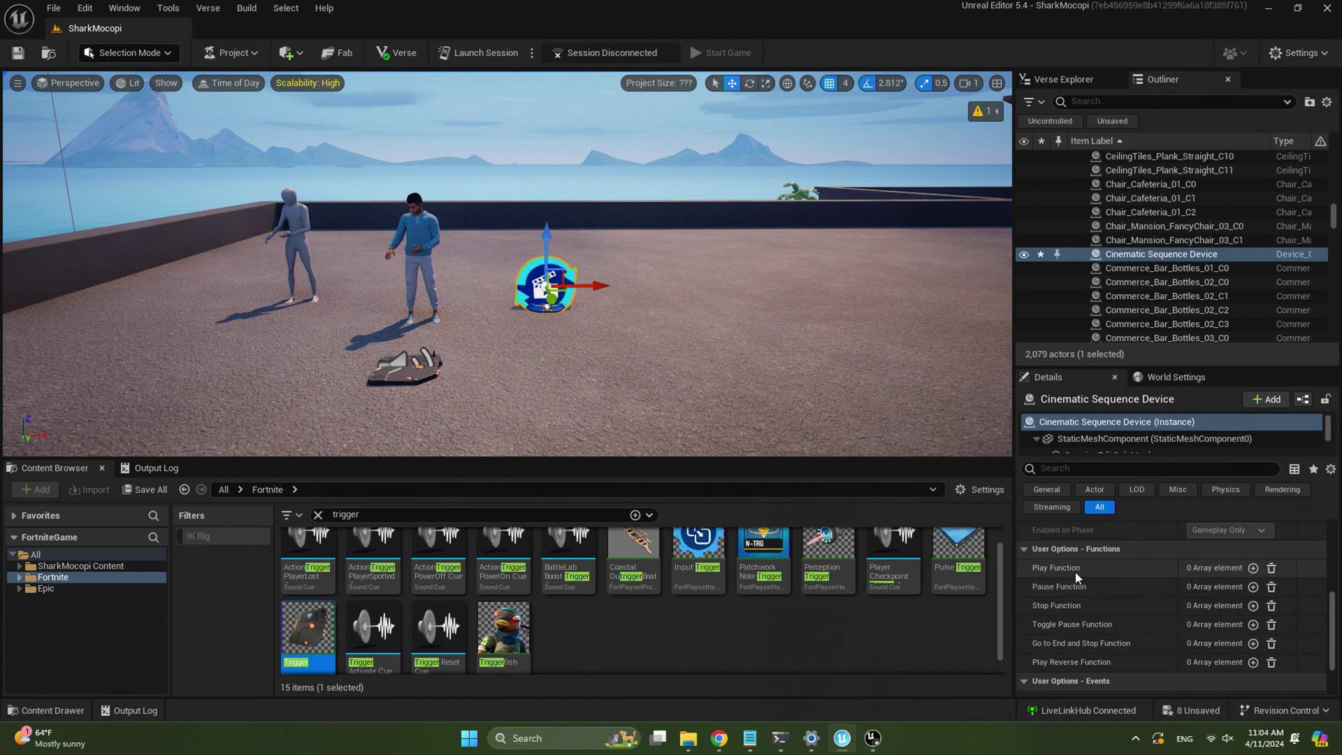
click(1253, 569)
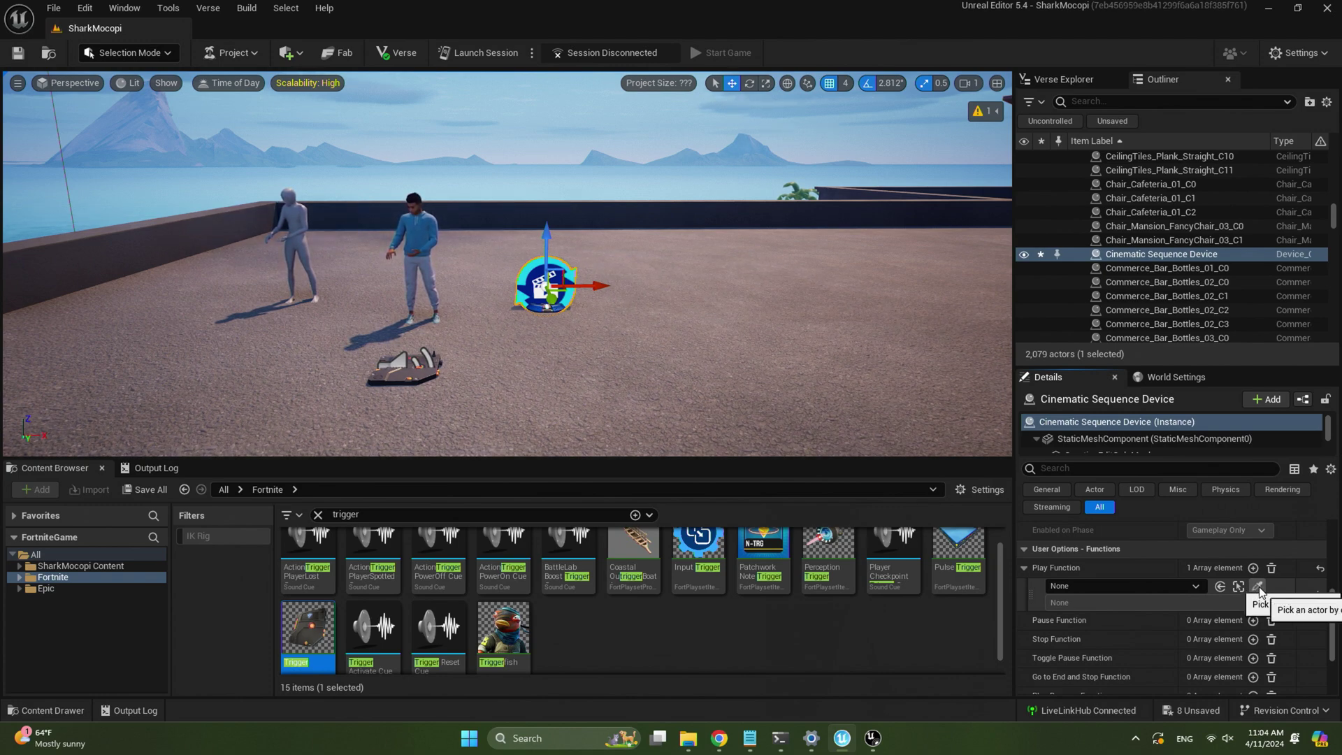
click(1259, 587)
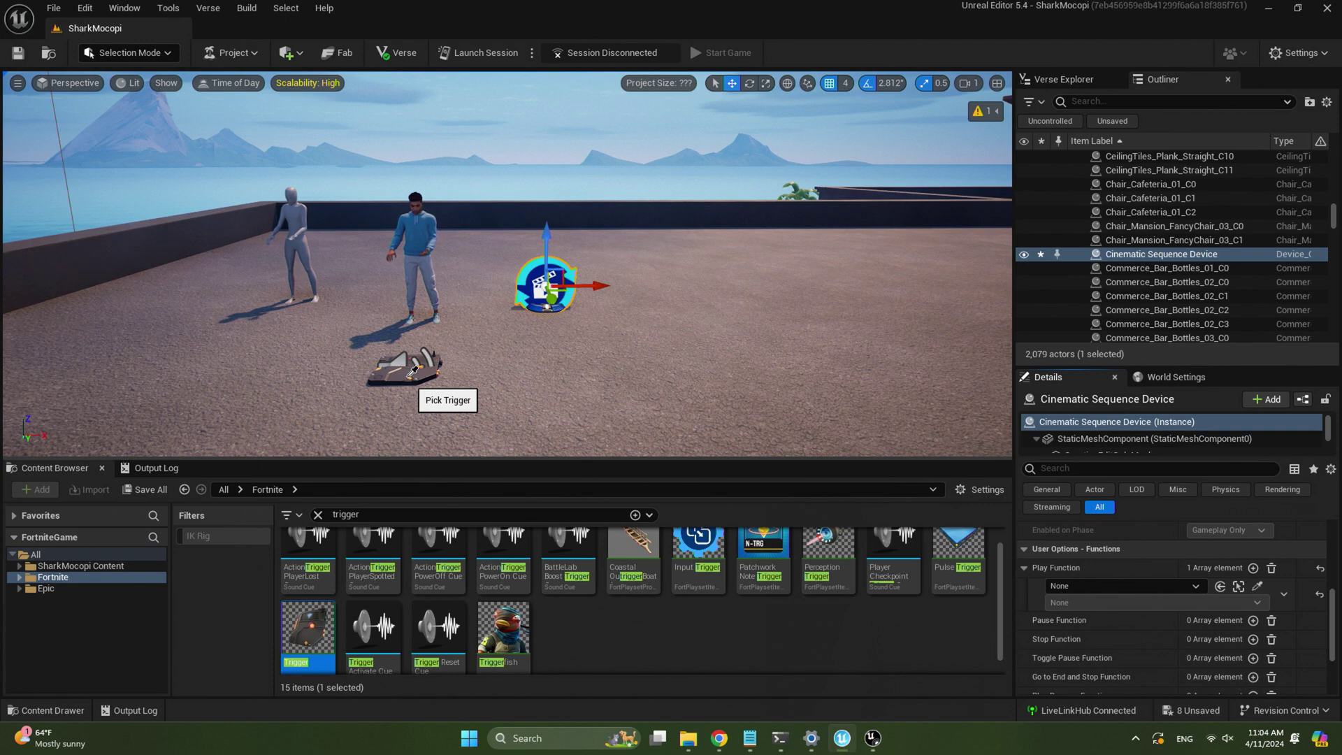
click(407, 379)
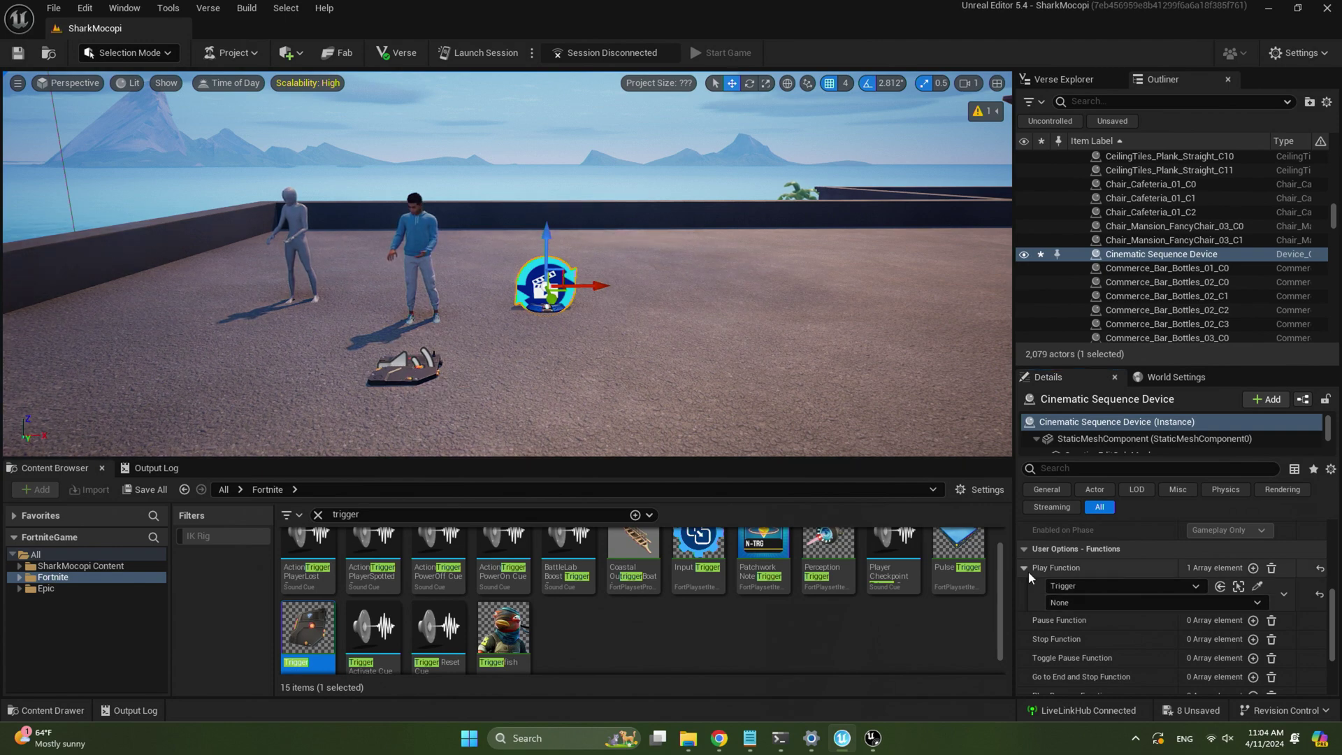
Step: Set the event of the Cinematic Sequence Device's Play Function entry to On Triggered
click(1086, 603)
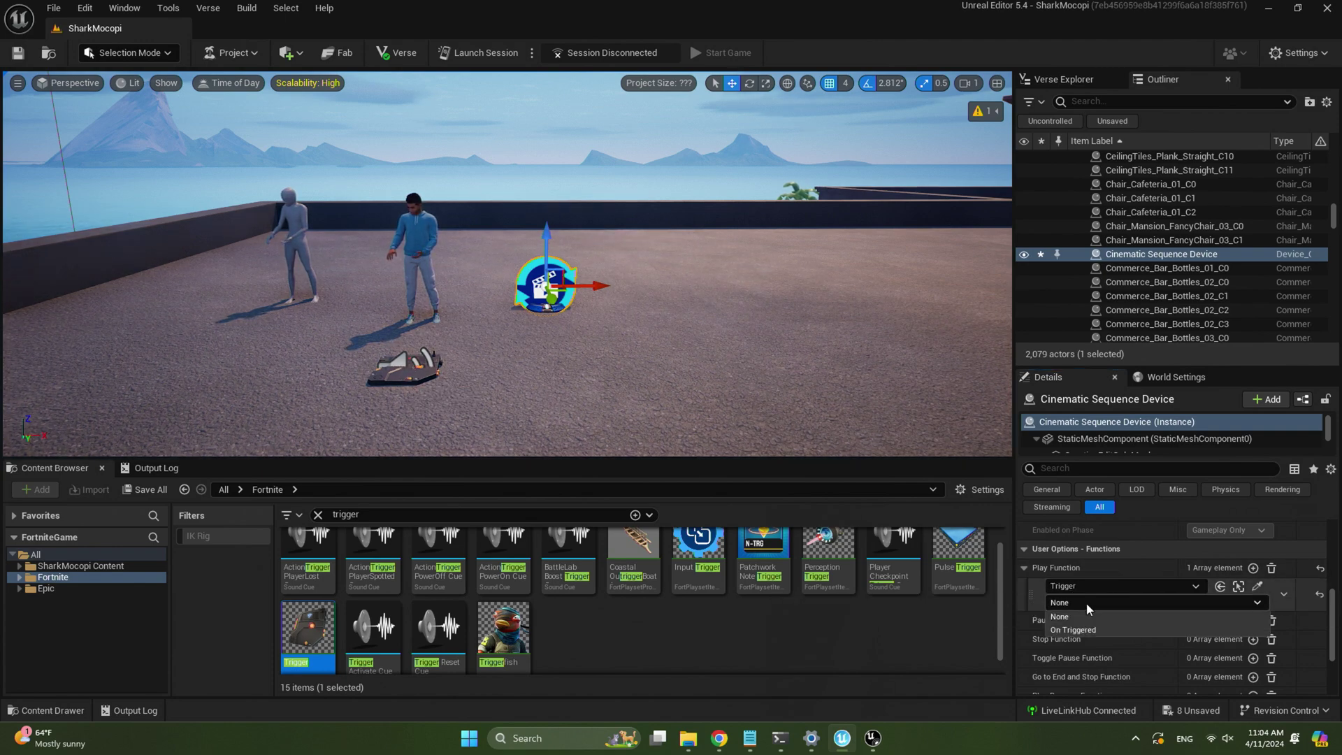
click(1084, 632)
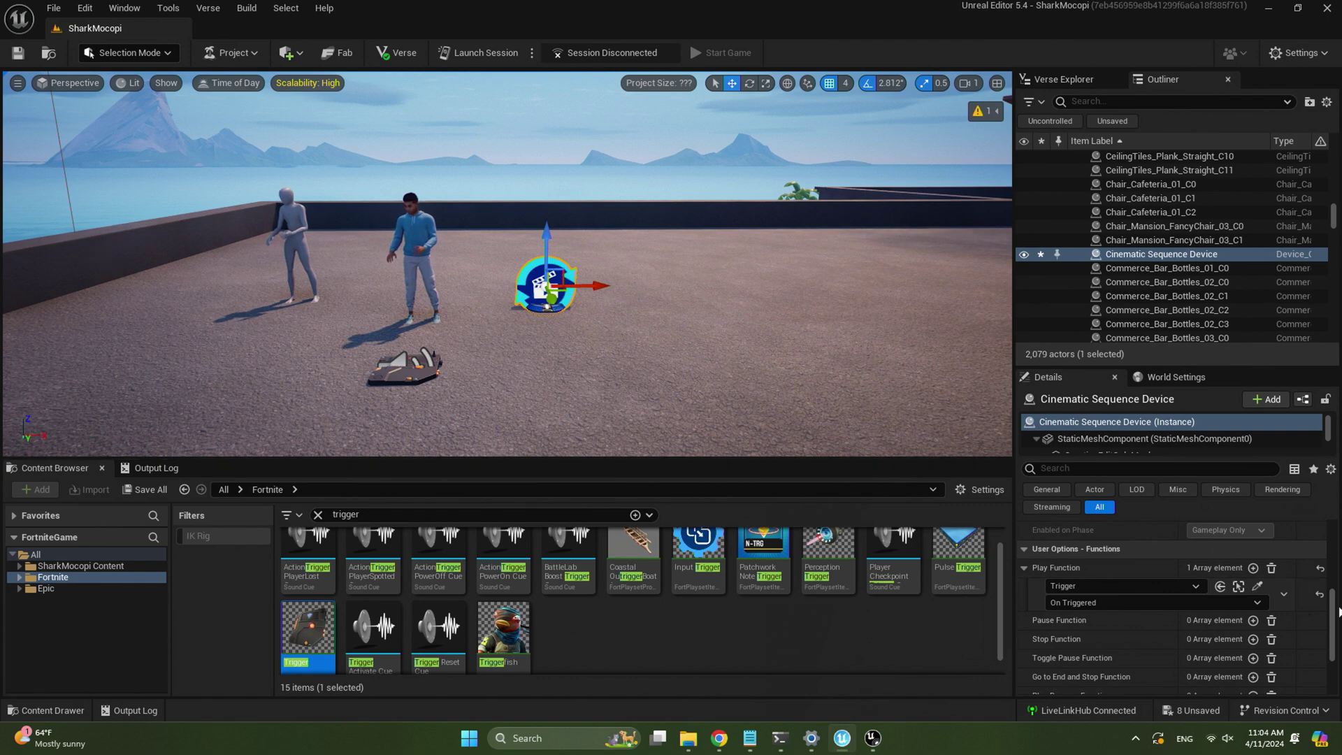
scroll(1208, 613, up, 2)
scroll(1208, 613, up, 3)
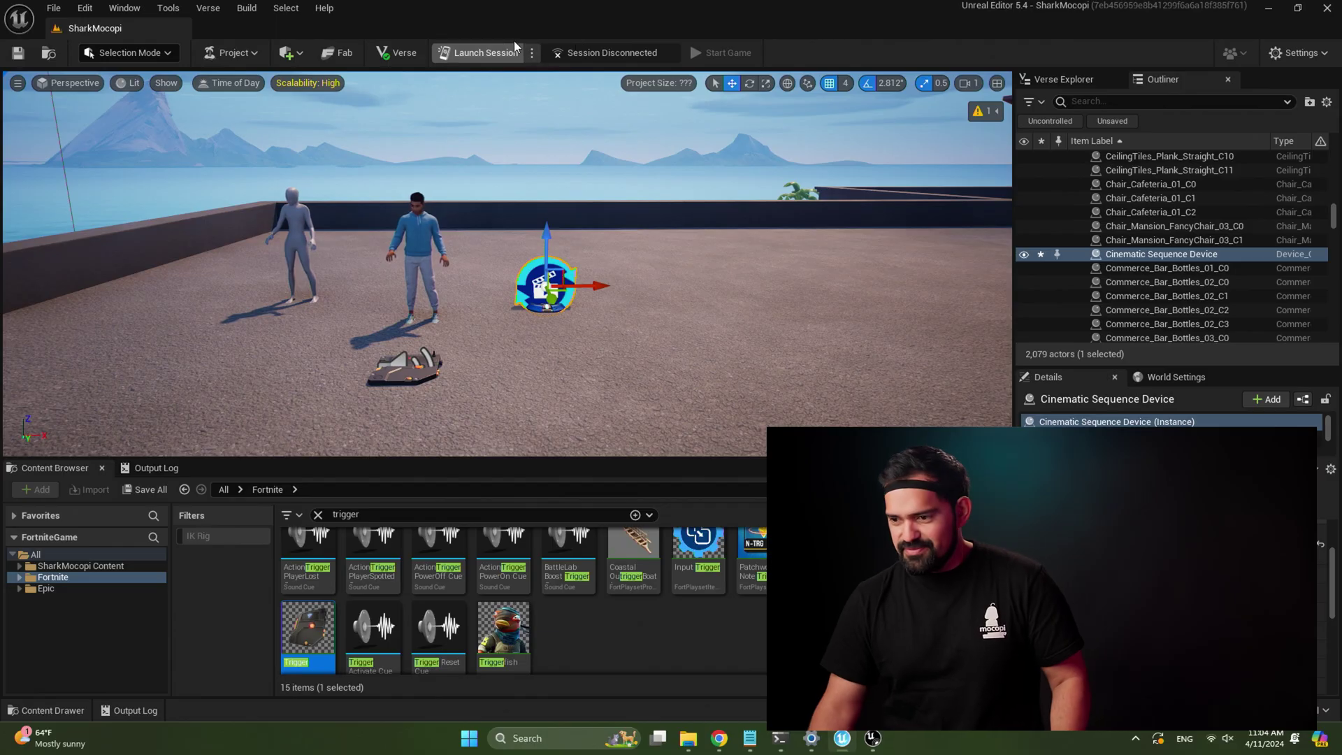
Step: Launch a play session and move the character over the trigger in front of Emanuel and back to test the sequence playback
click(484, 52)
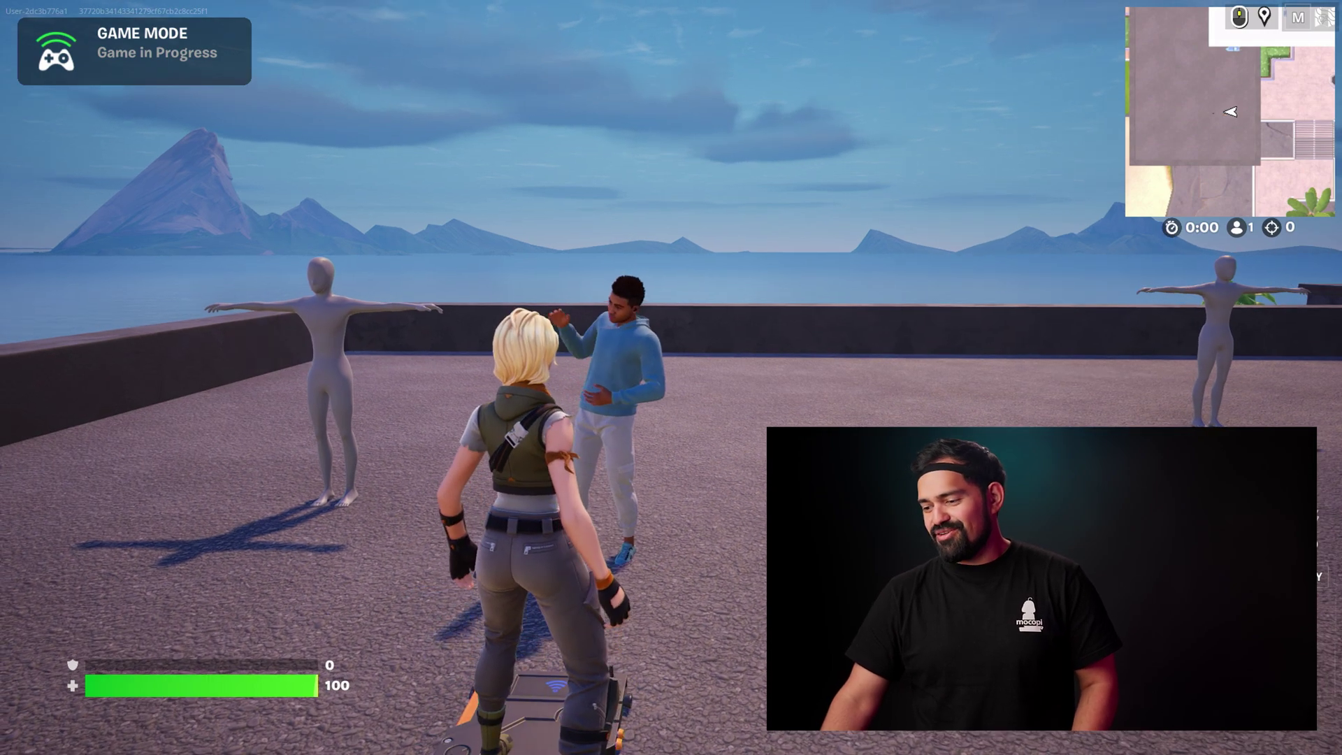
key(w)
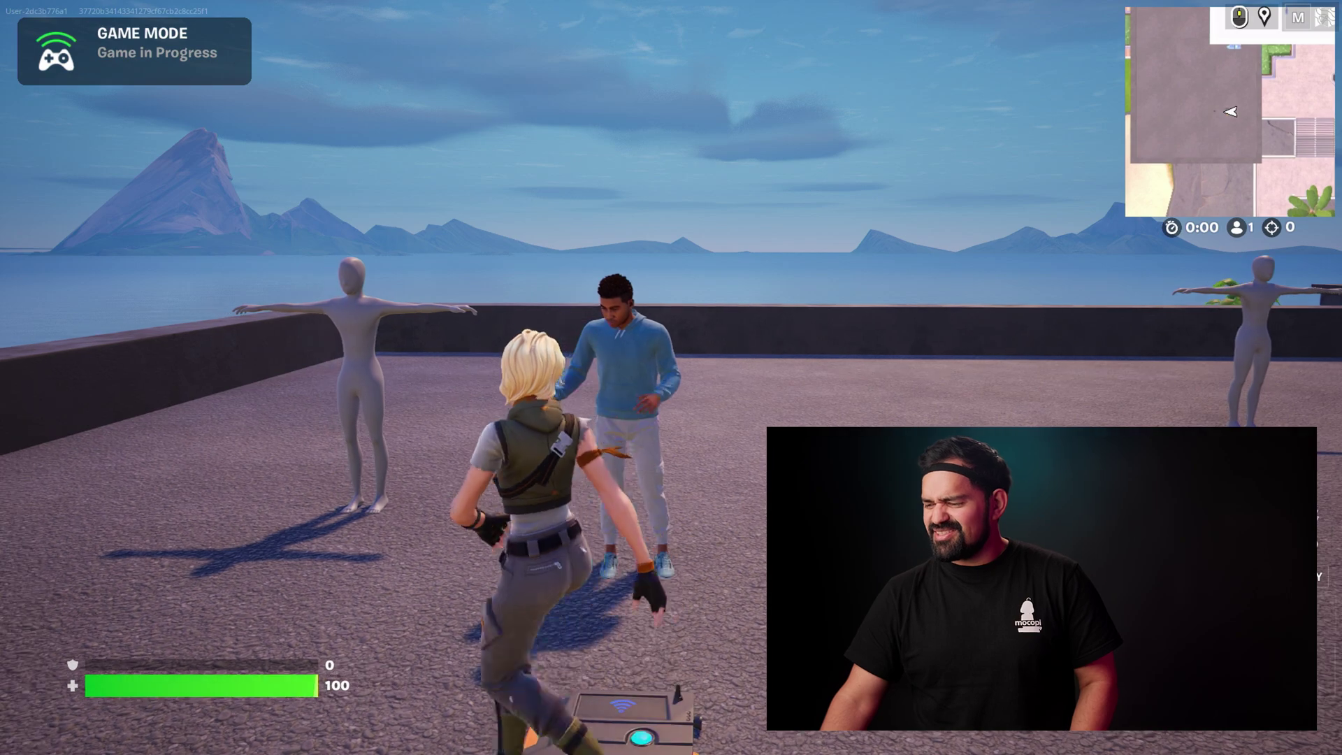
key(w)
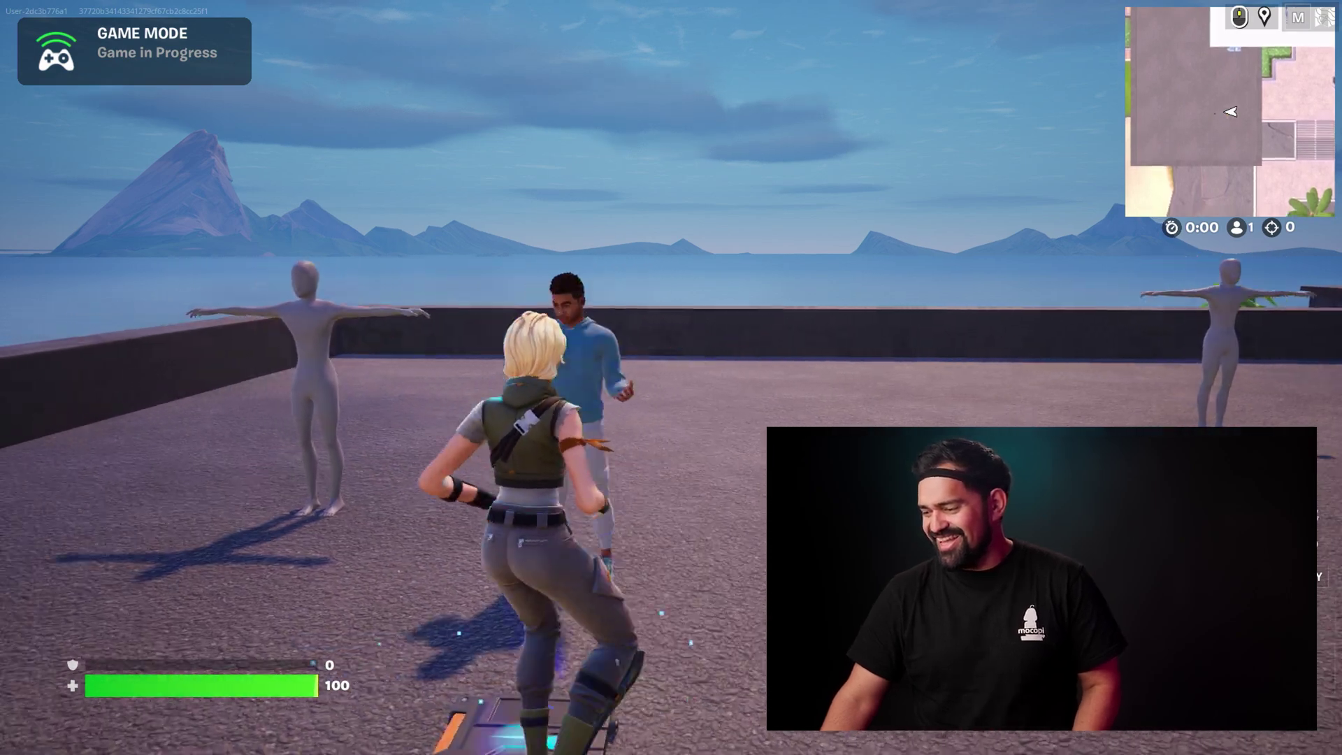
key(s)
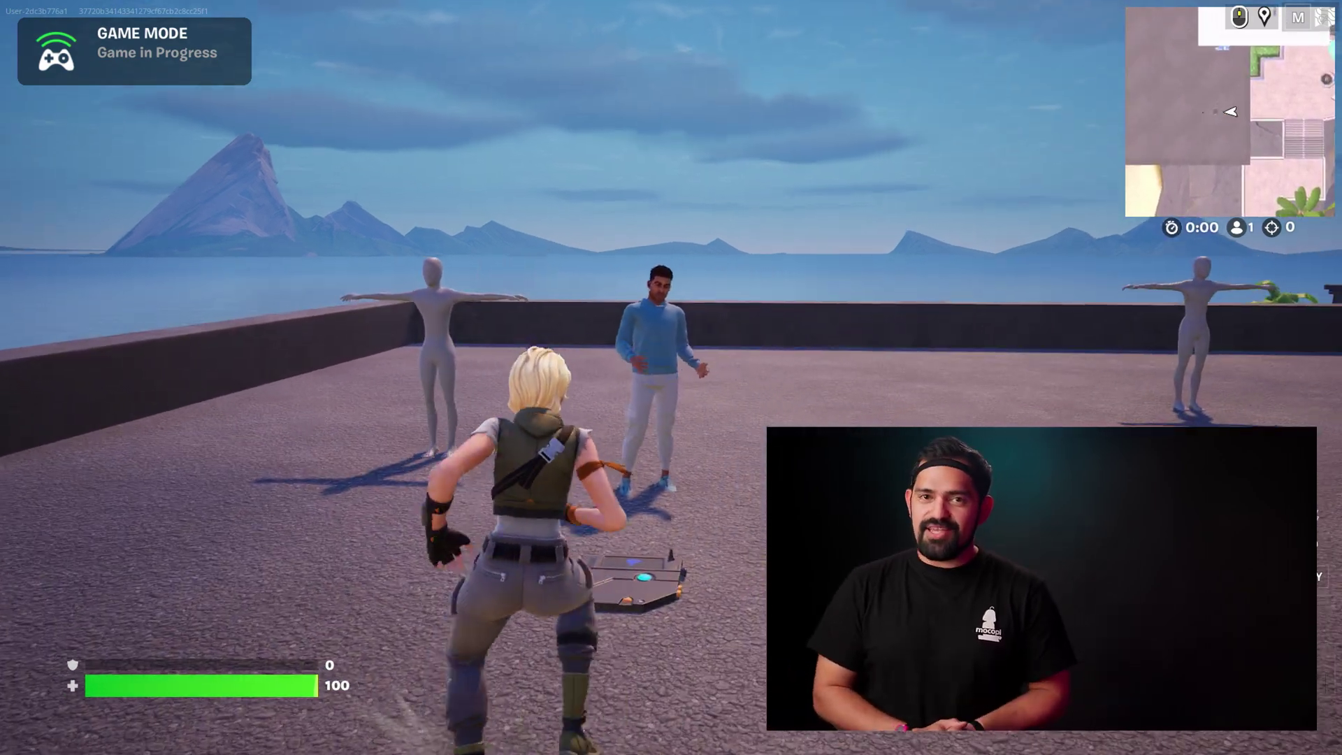